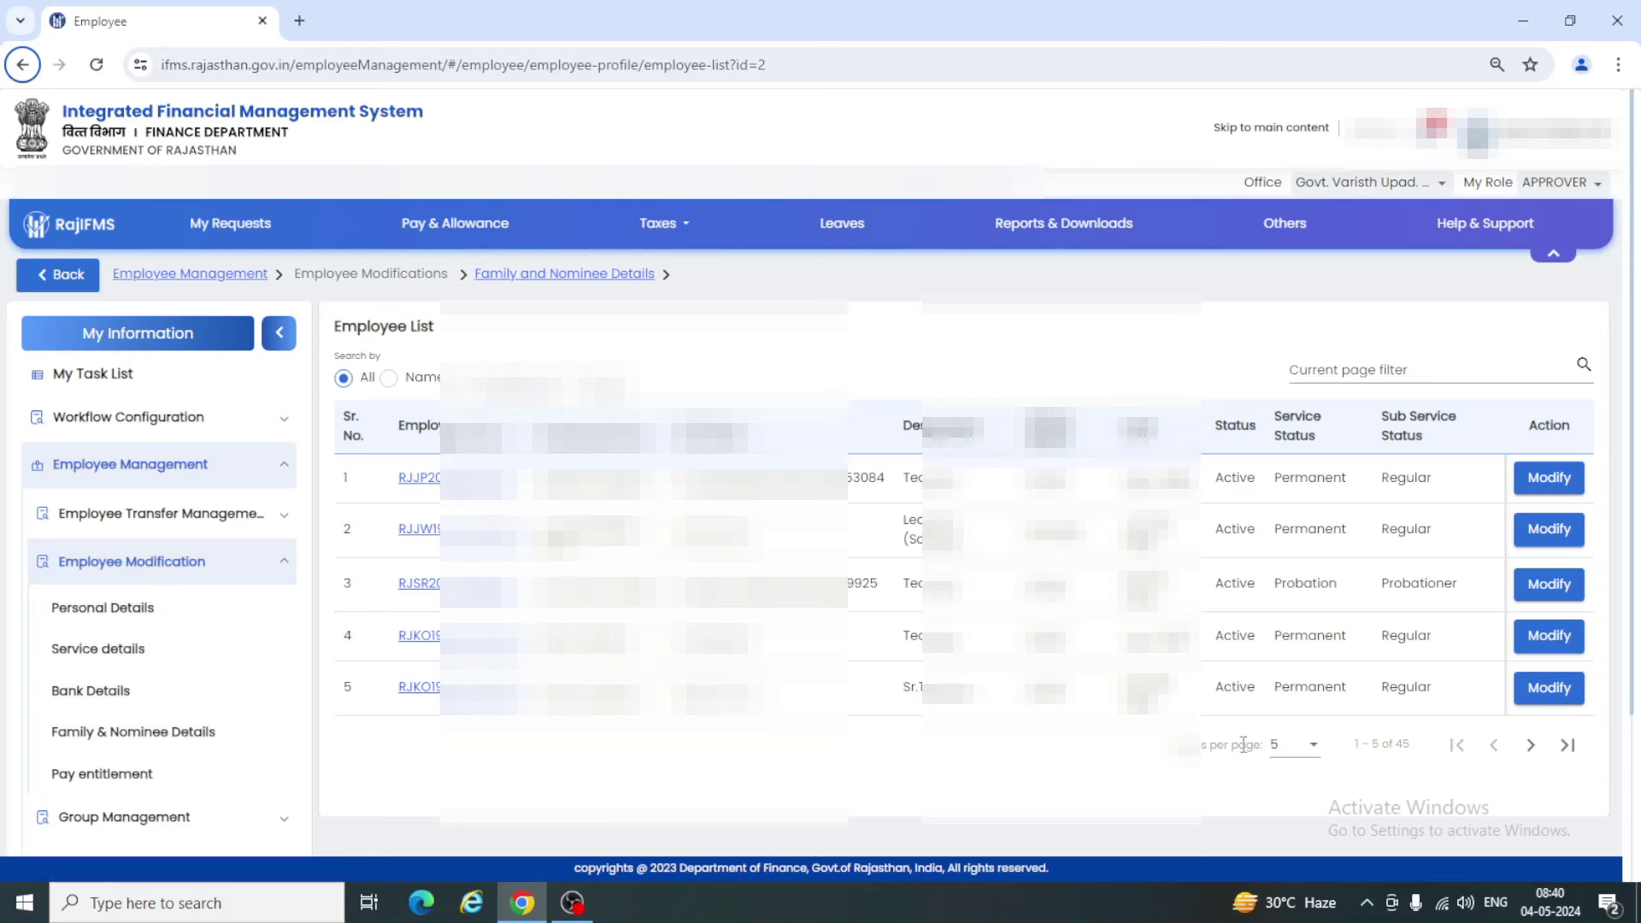
# Show 100 employees per page and open the family and nominee details of the employee in row 7 for modification
pyautogui.click(1314, 747)
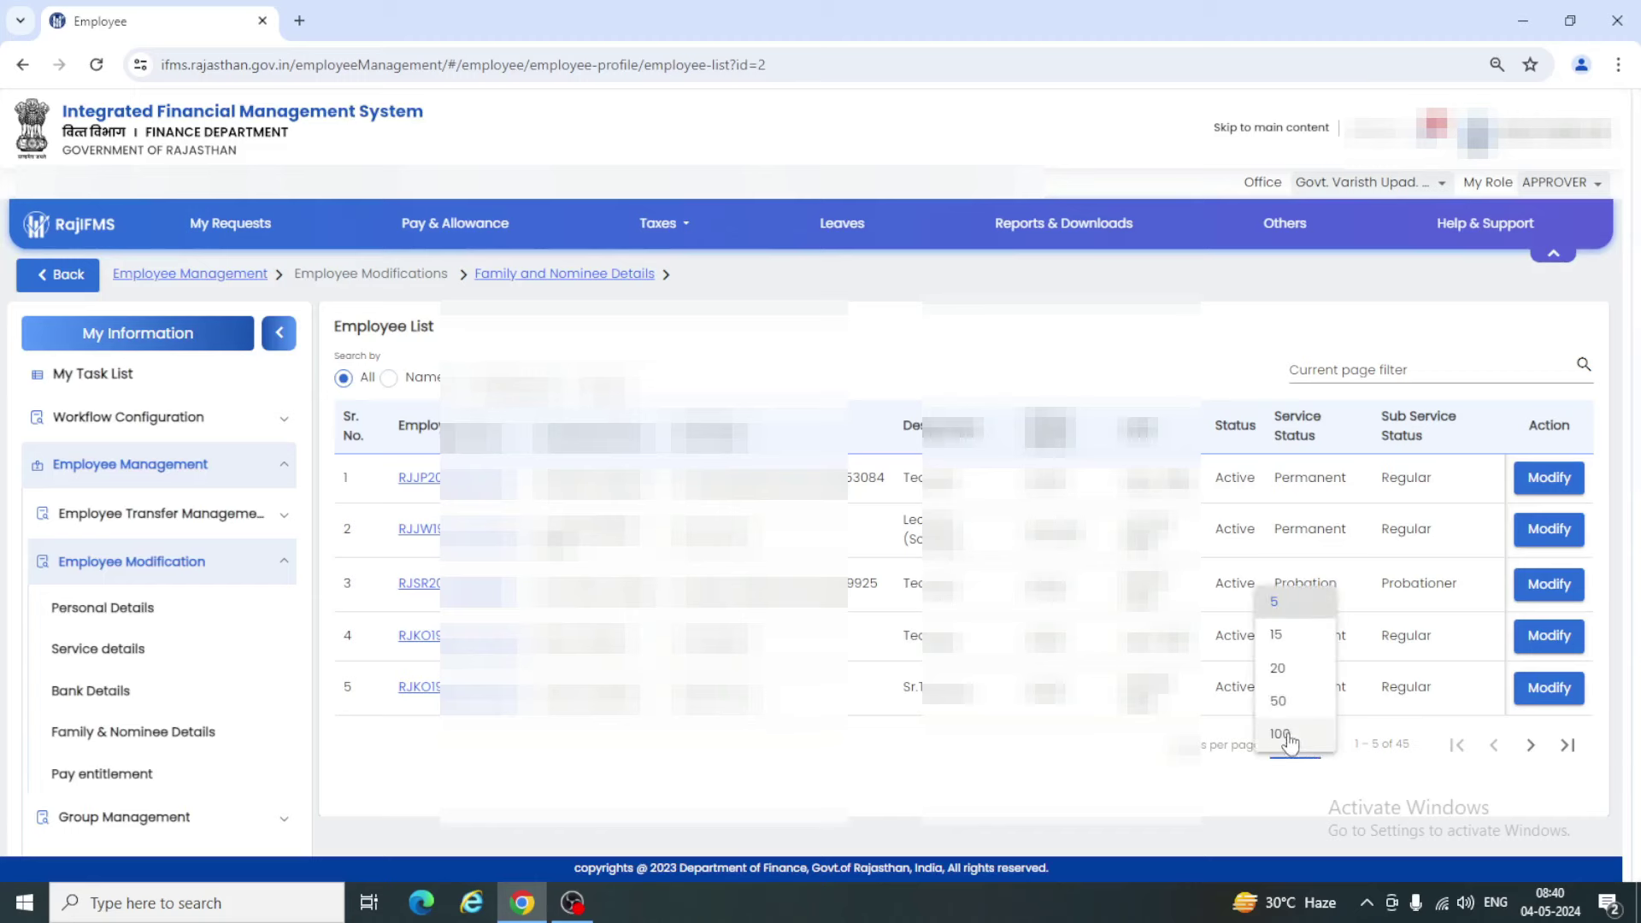
pyautogui.click(1281, 735)
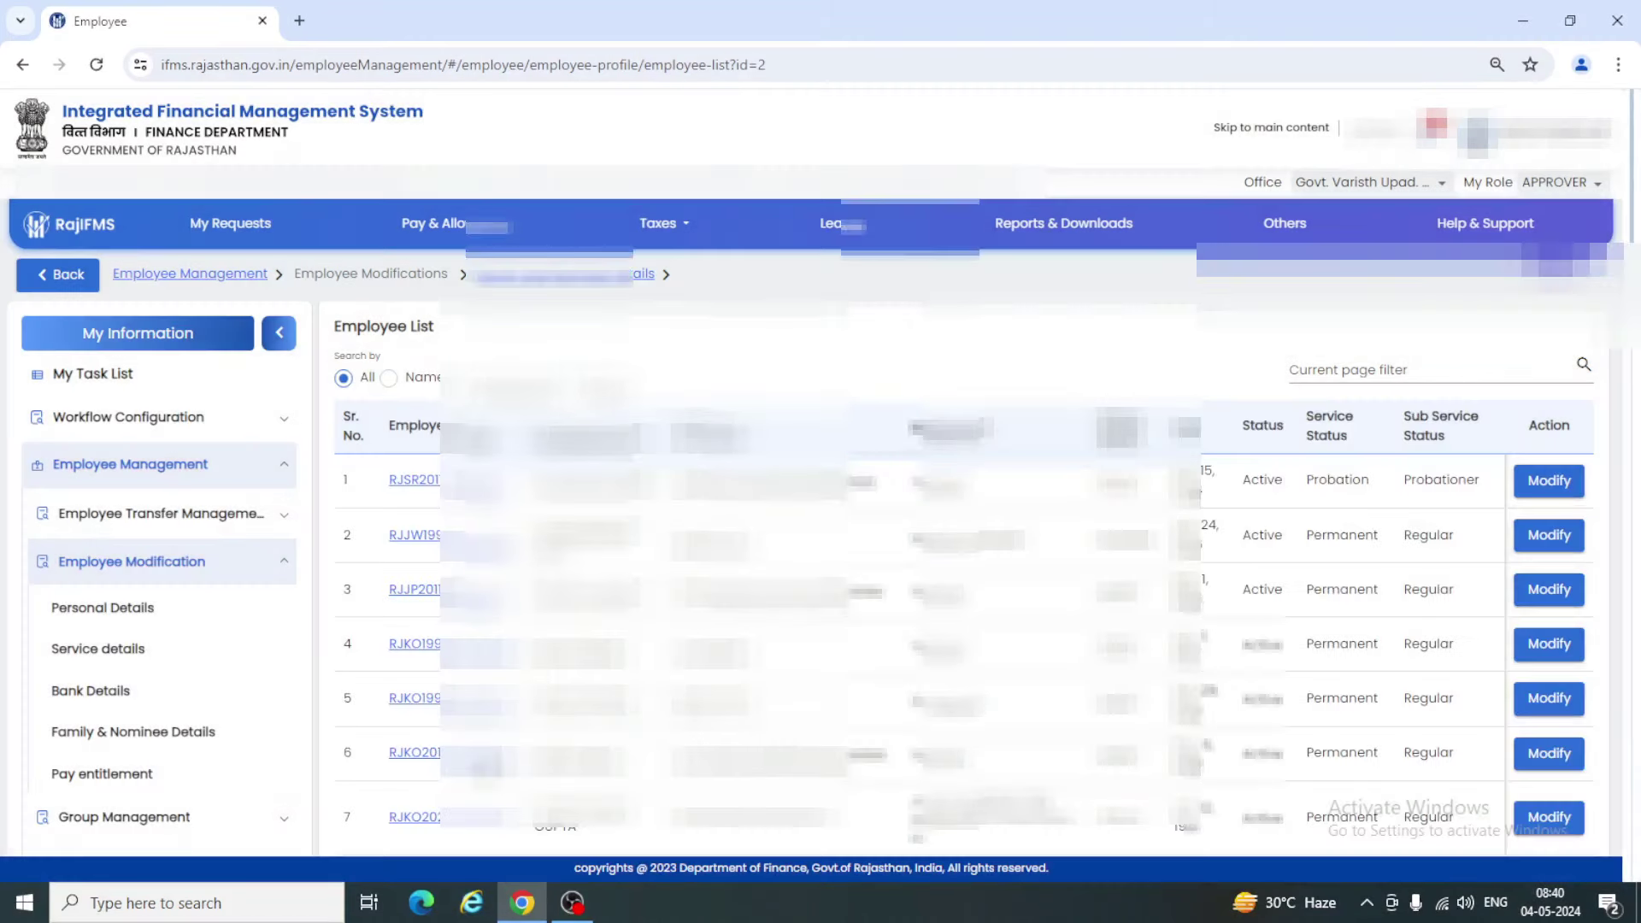
pyautogui.click(1561, 822)
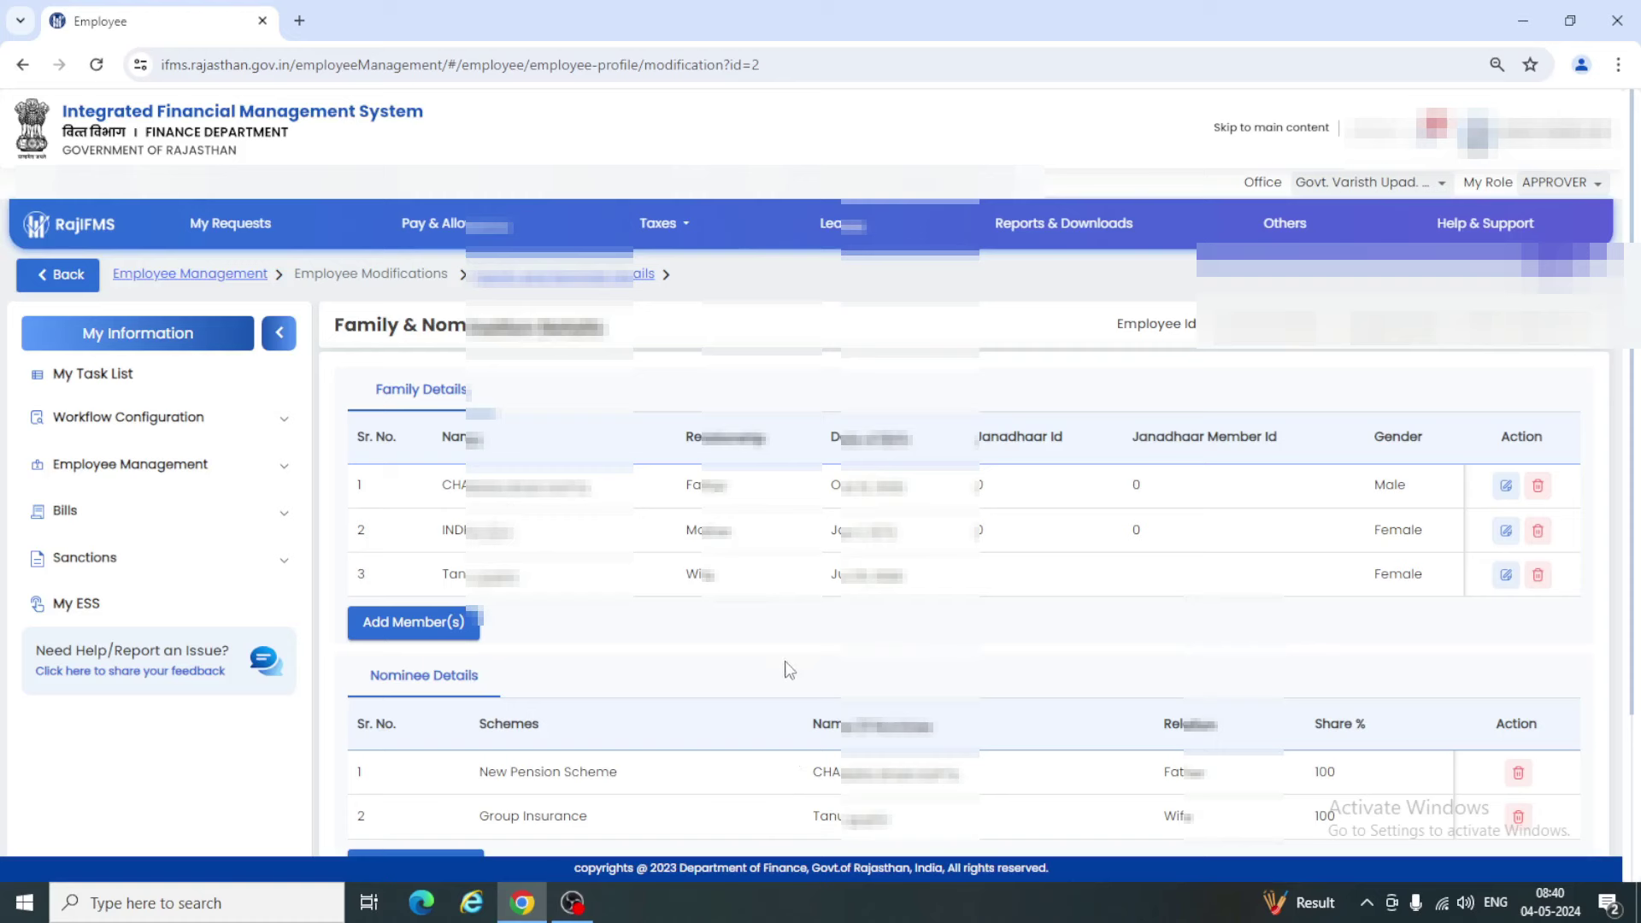
# Delete the wife's entry from the family details, including her linked nomination
pyautogui.click(1540, 578)
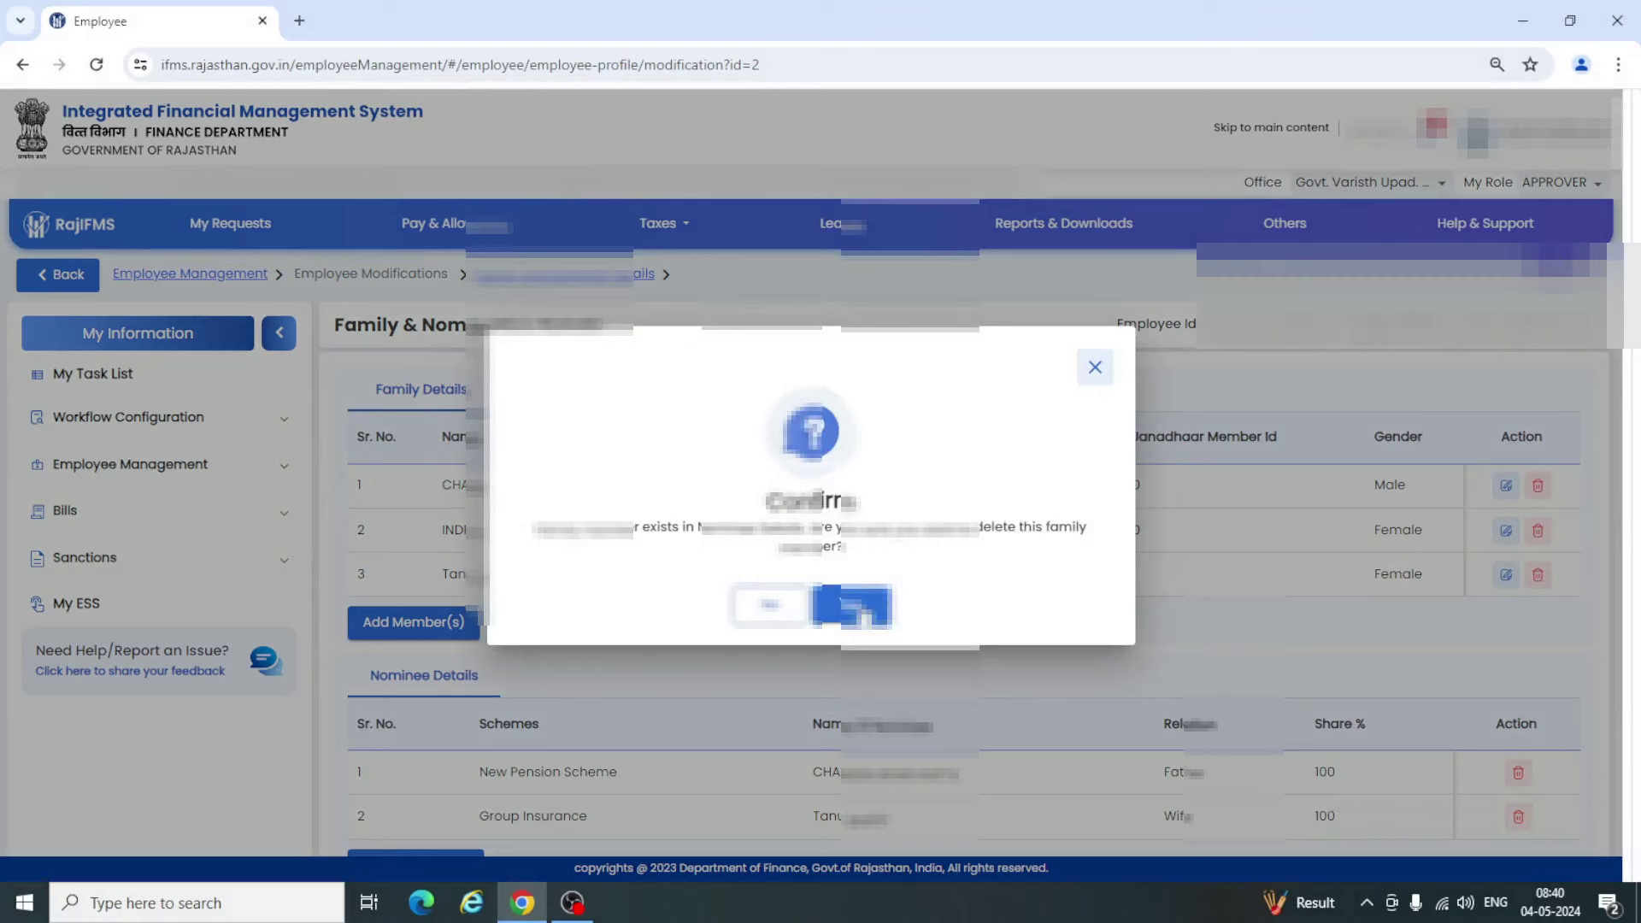
pyautogui.click(853, 607)
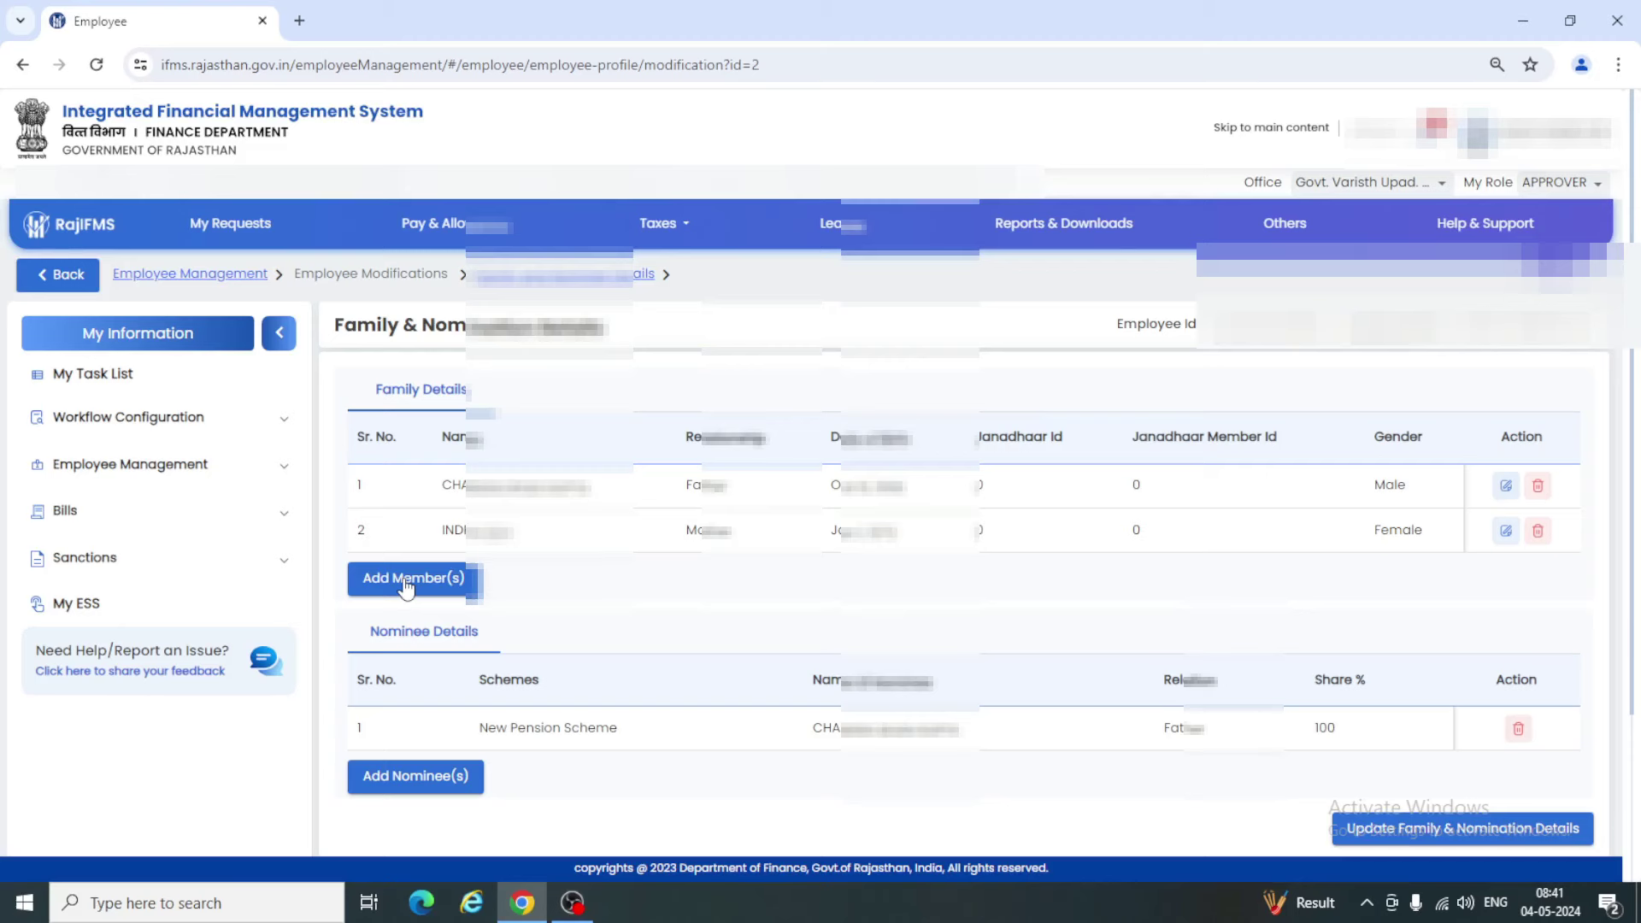
# Start a new family member entry with the wife's name and date of birth
pyautogui.click(377, 580)
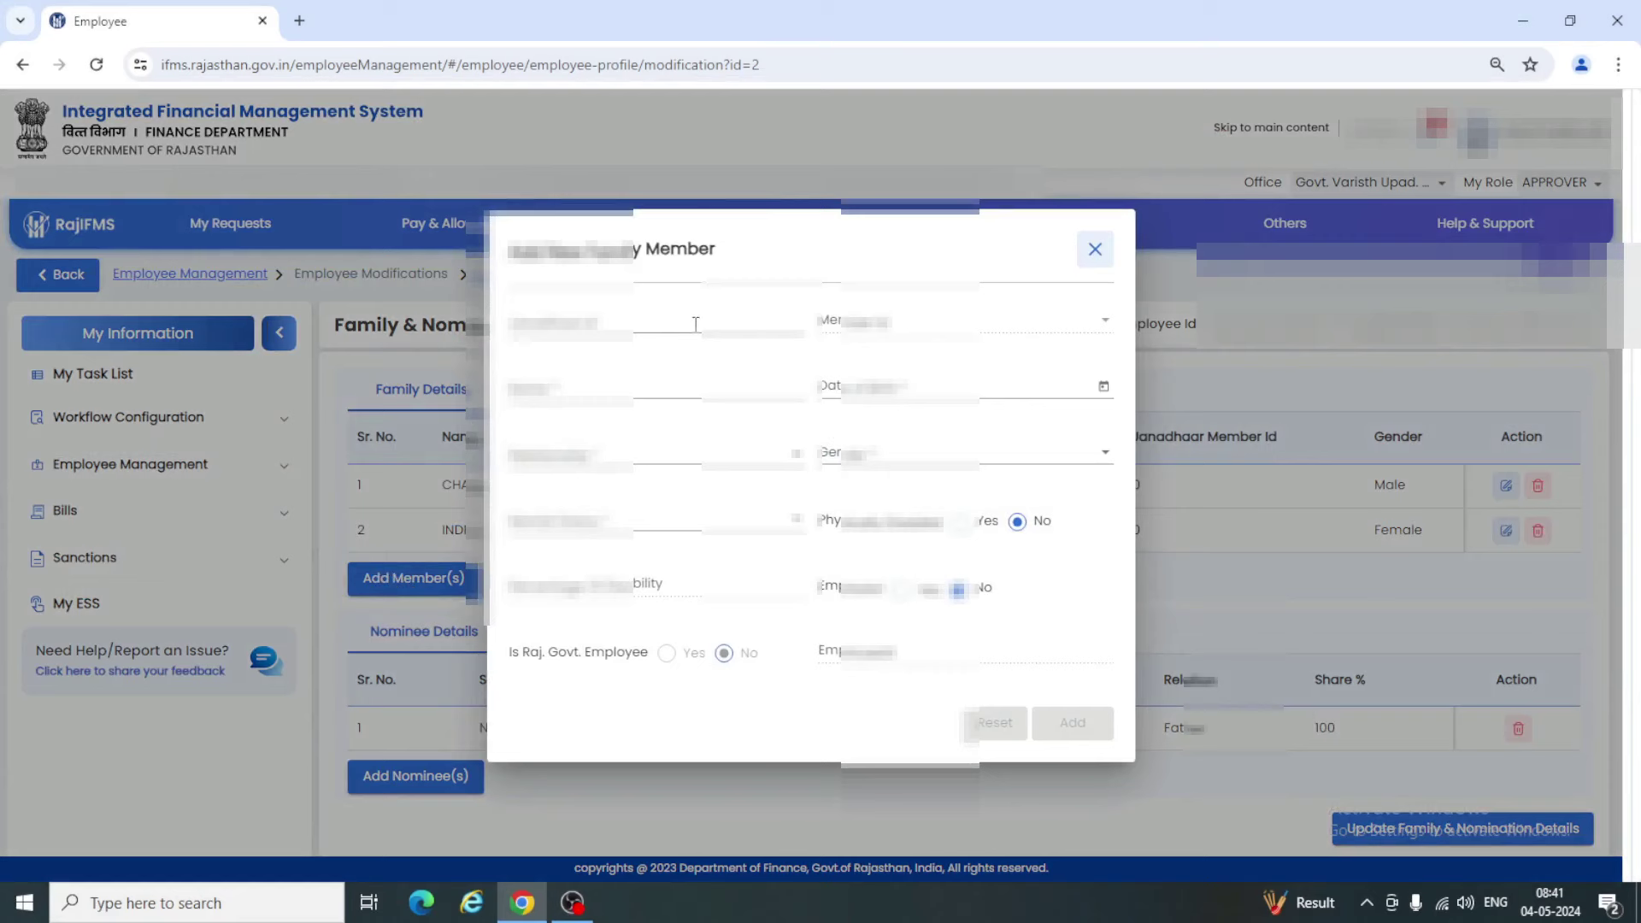
pyautogui.click(586, 383)
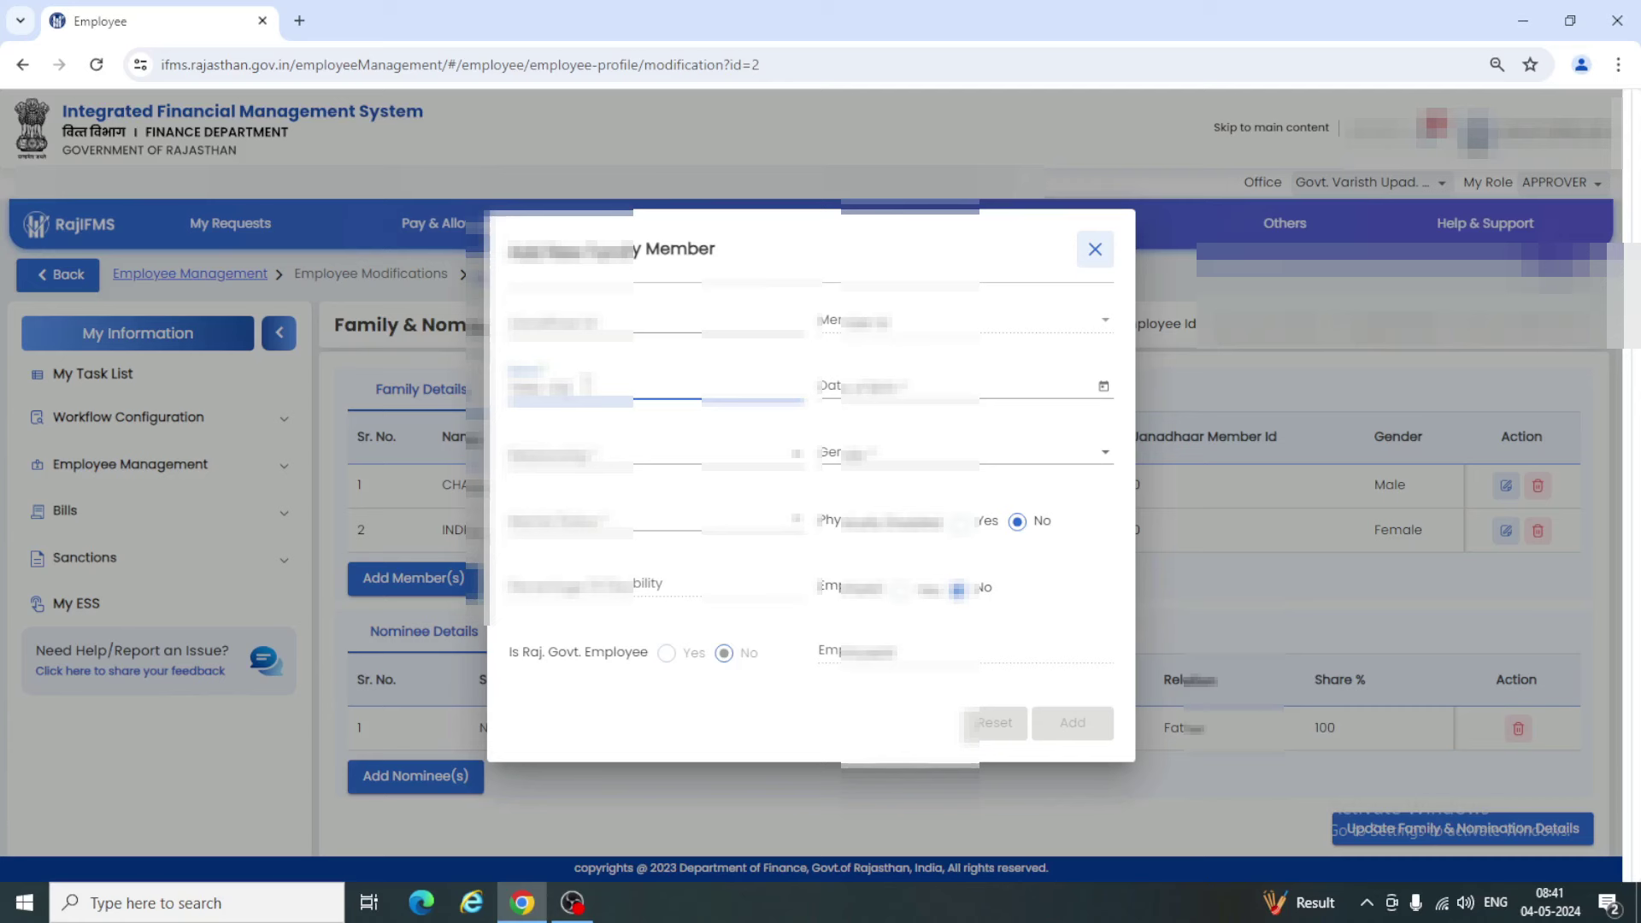
pyautogui.press('Tab')
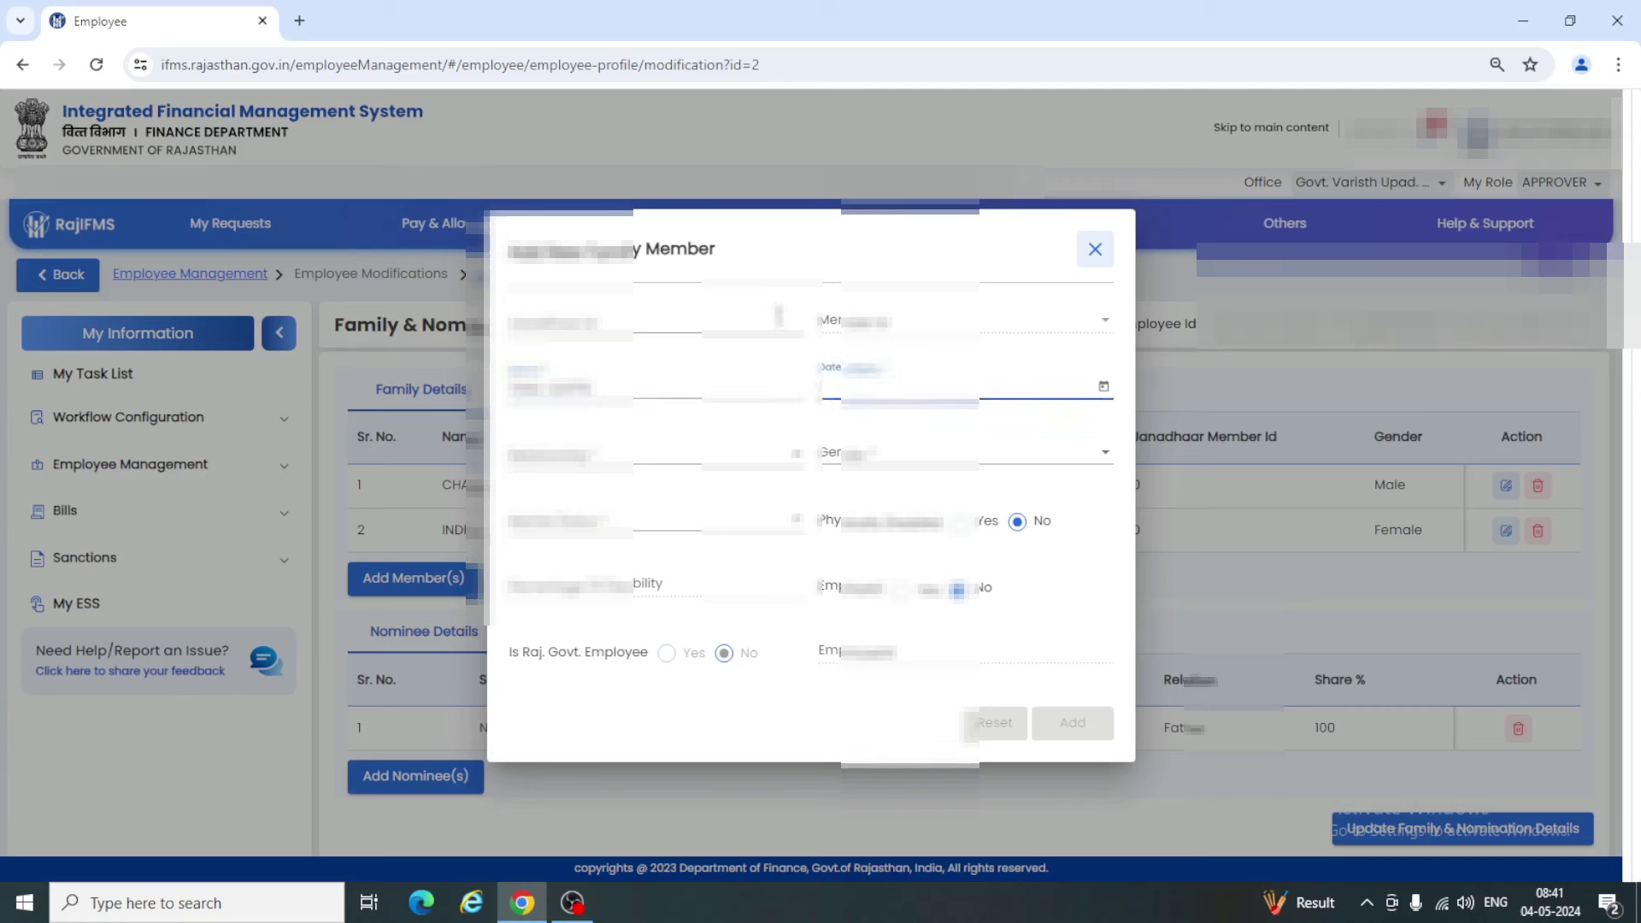
pyautogui.click(1104, 390)
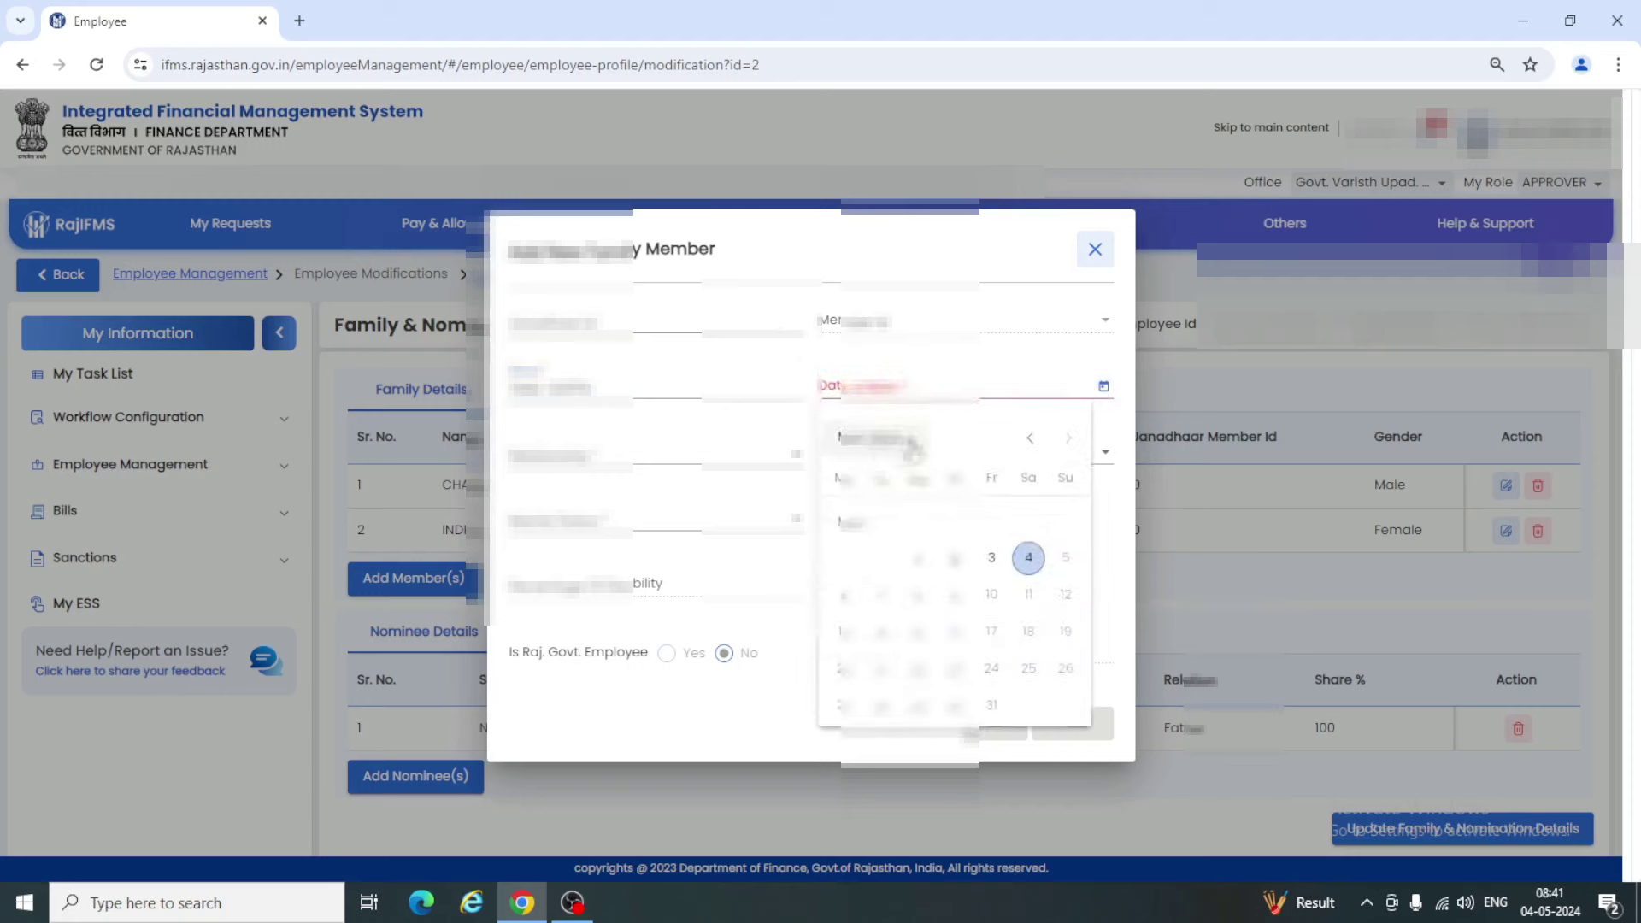
pyautogui.click(913, 447)
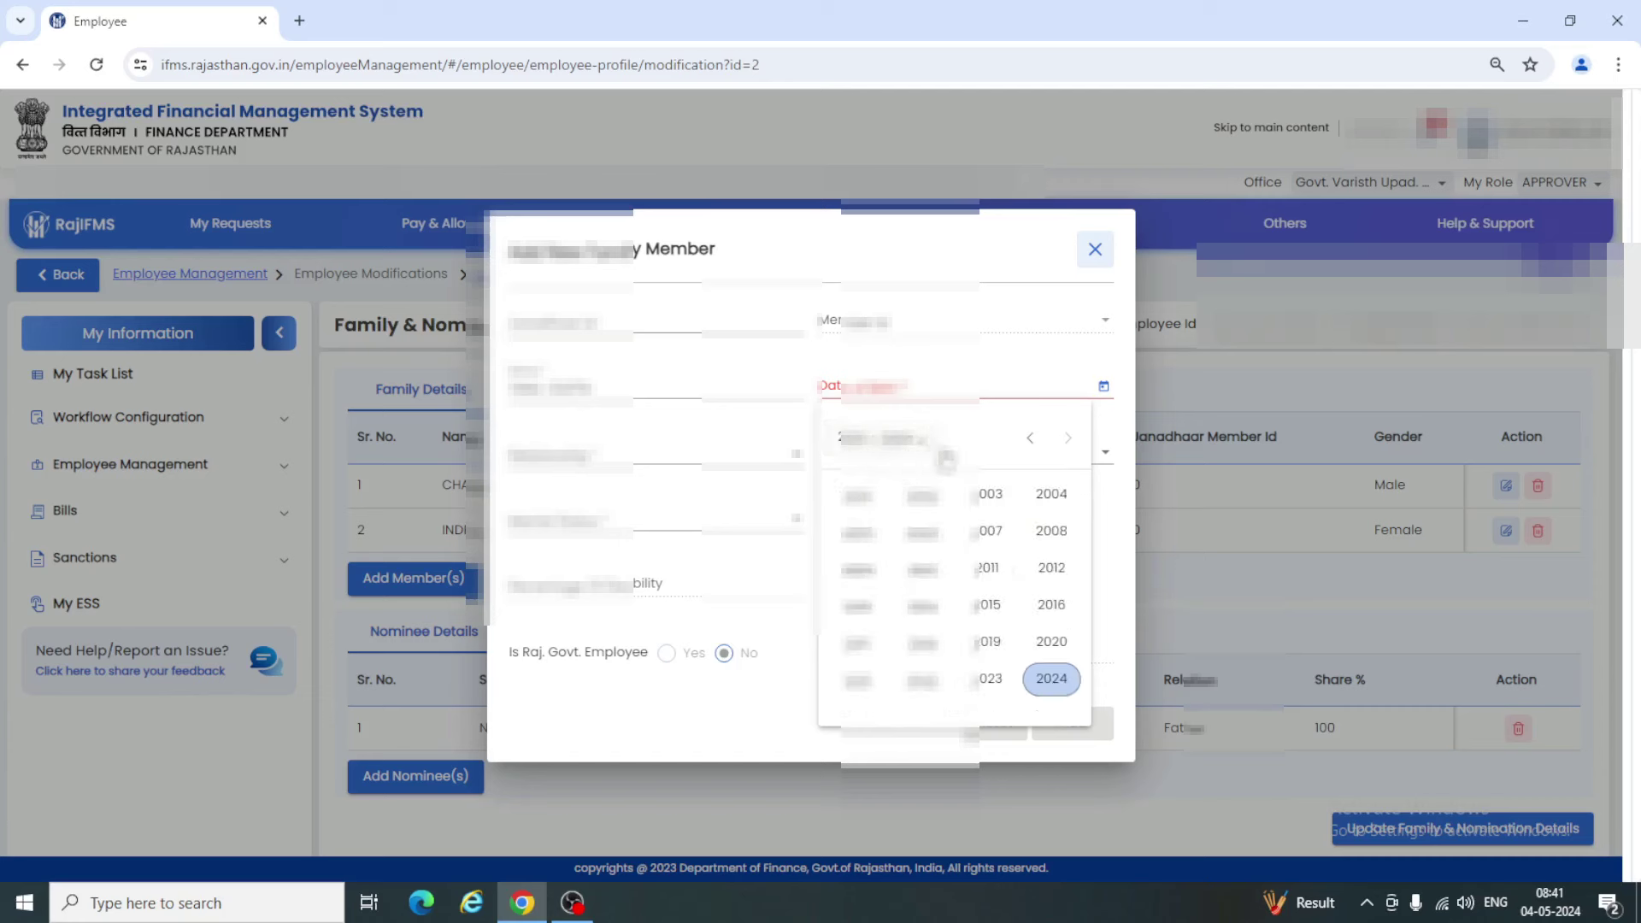
pyautogui.click(1029, 441)
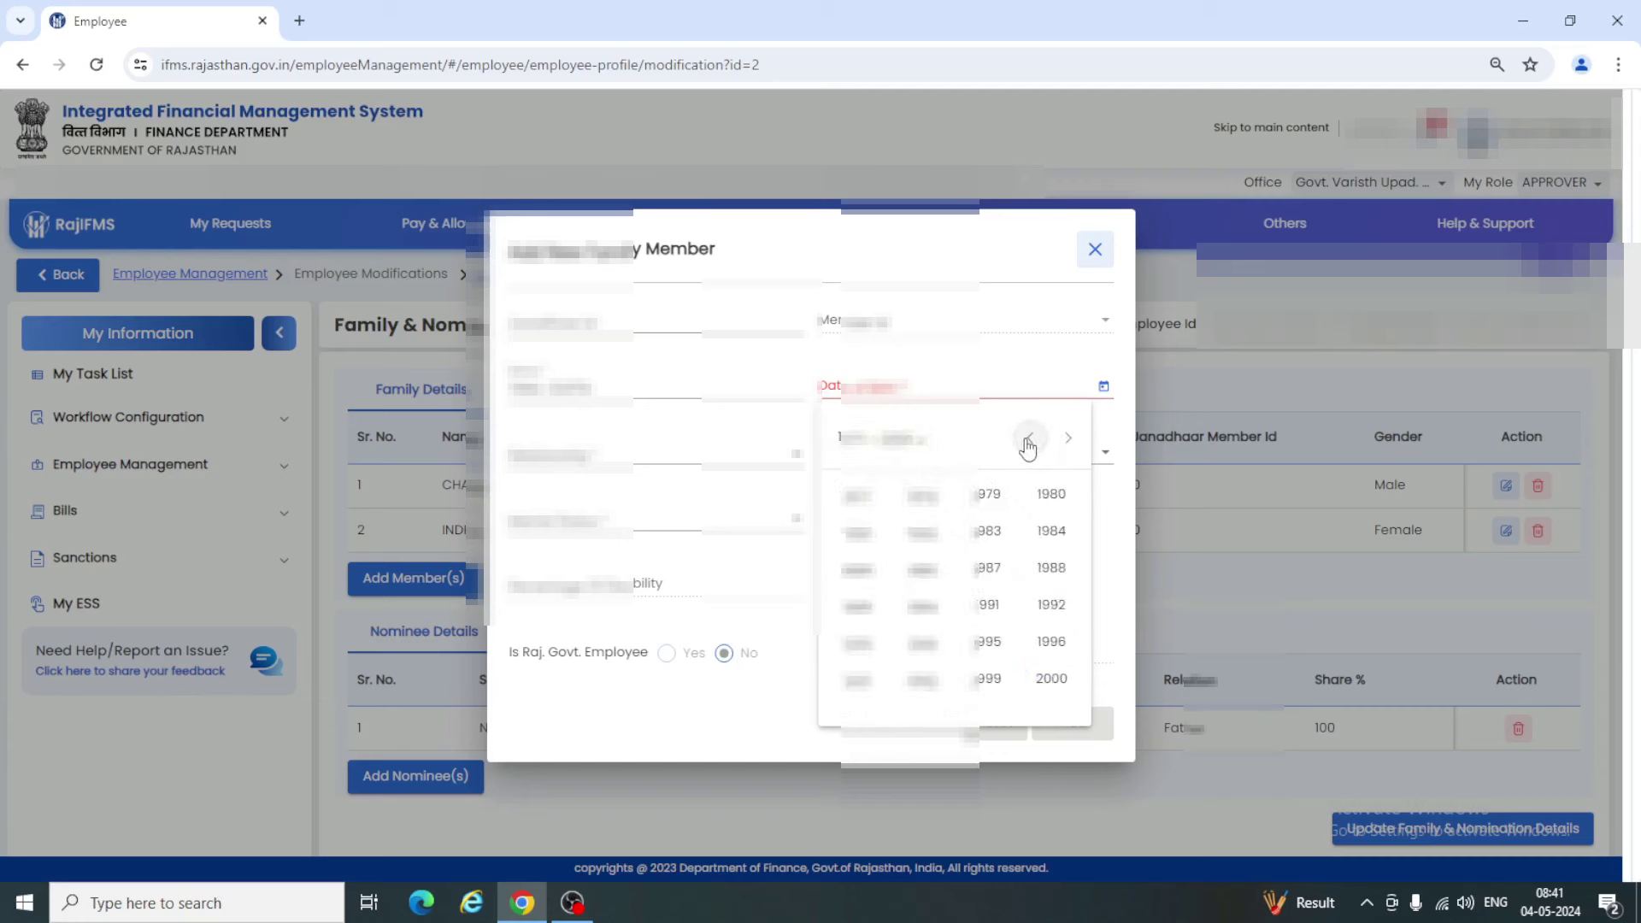
pyautogui.click(1032, 643)
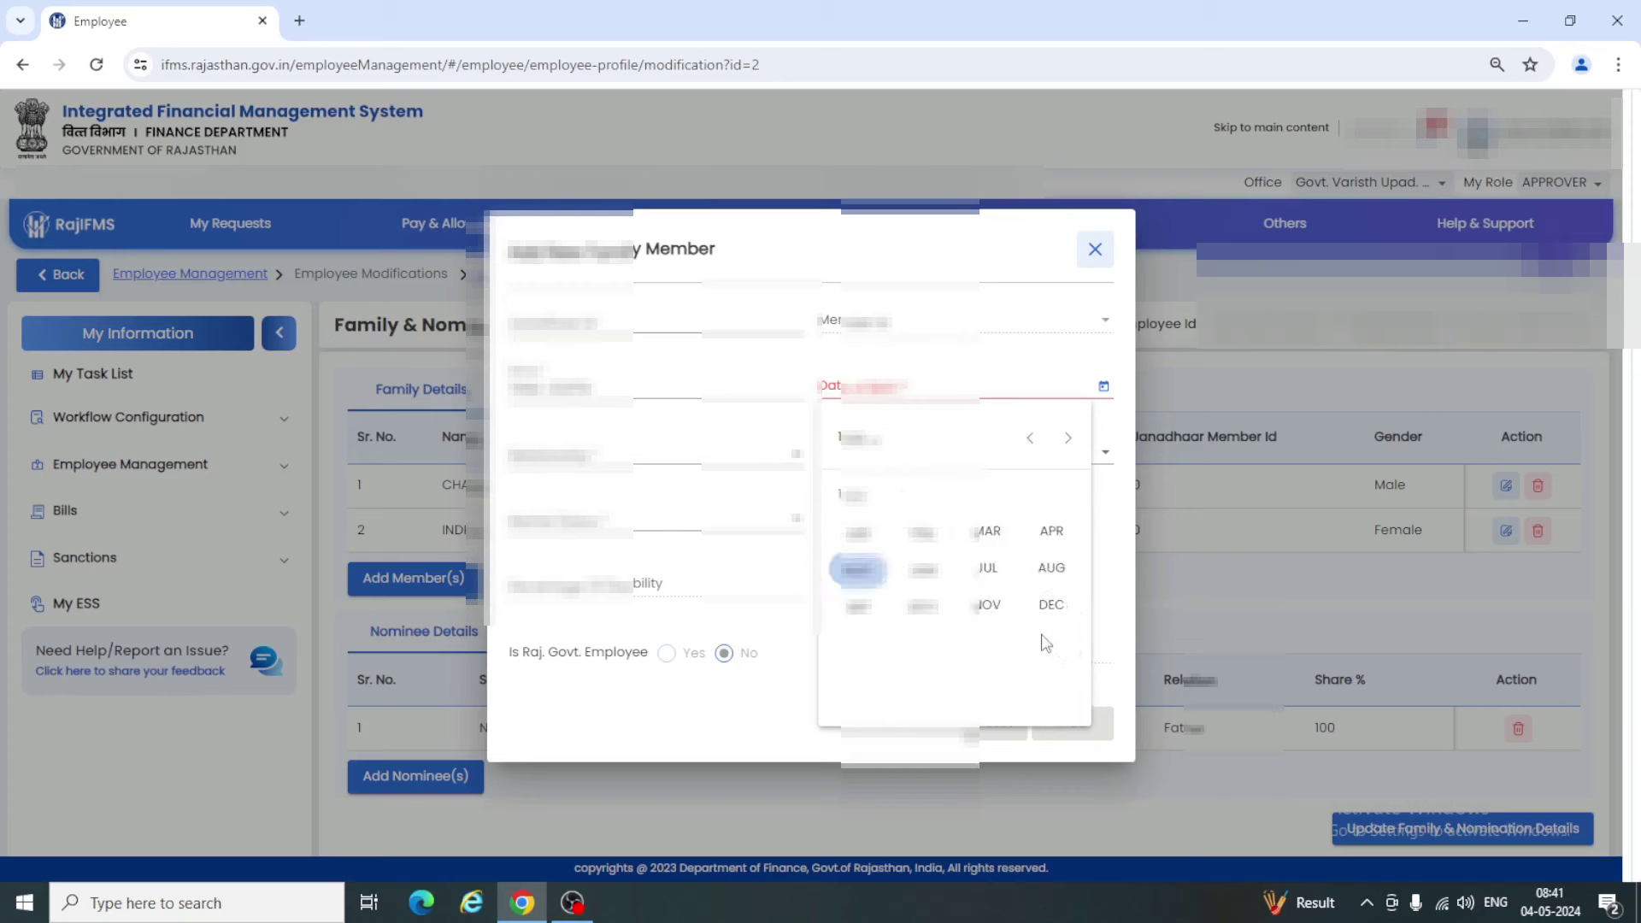
pyautogui.click(987, 567)
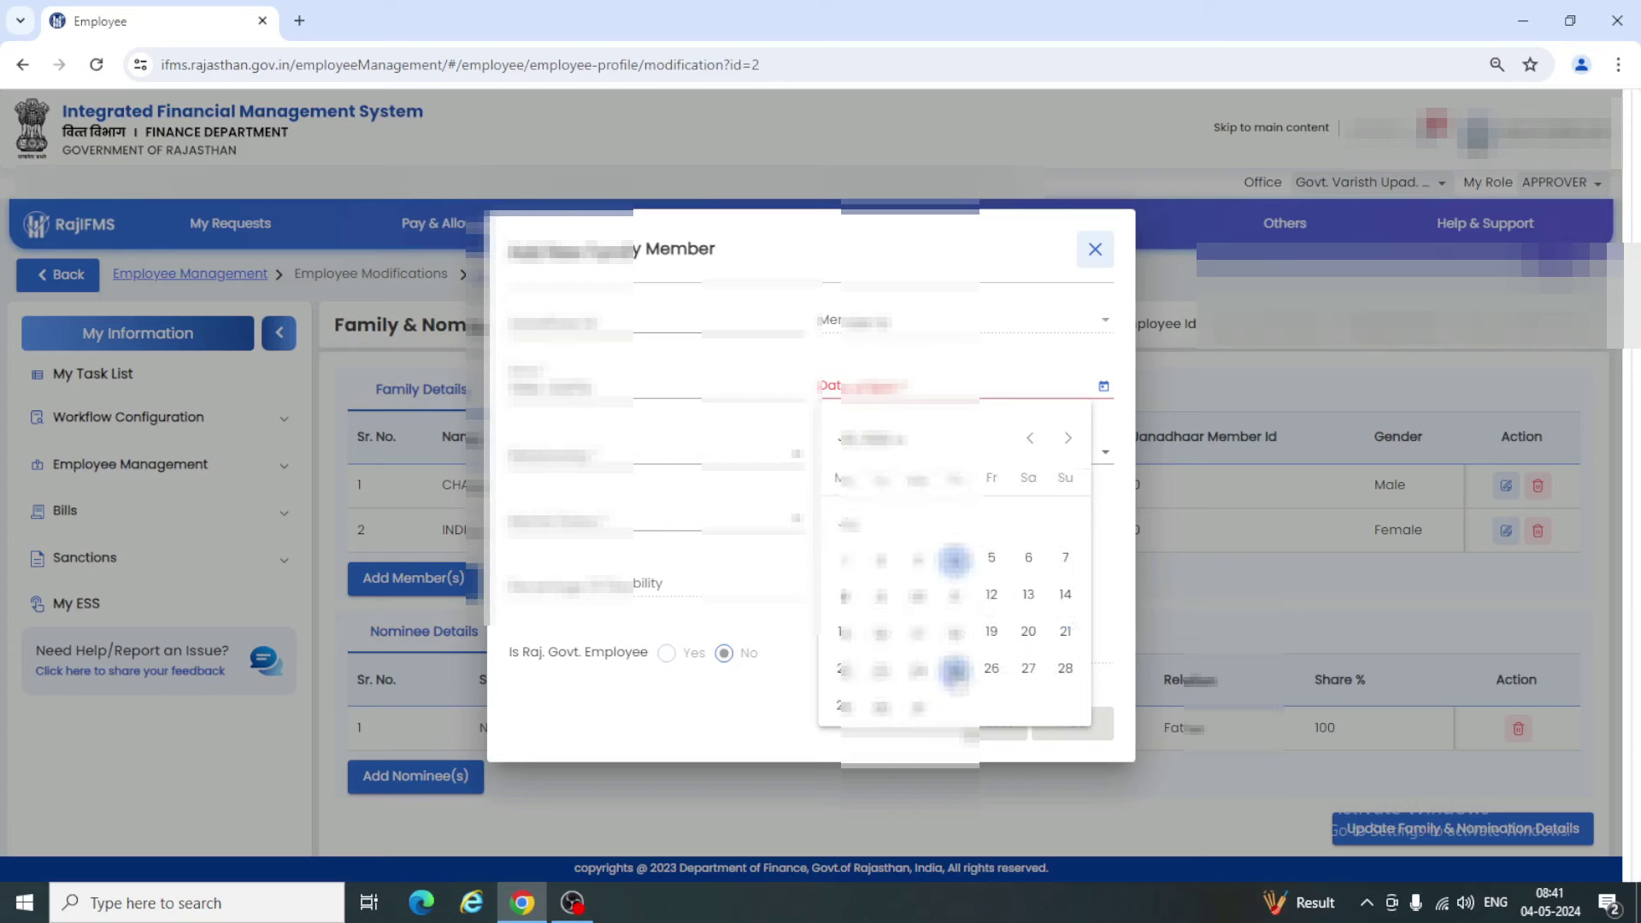
pyautogui.click(955, 670)
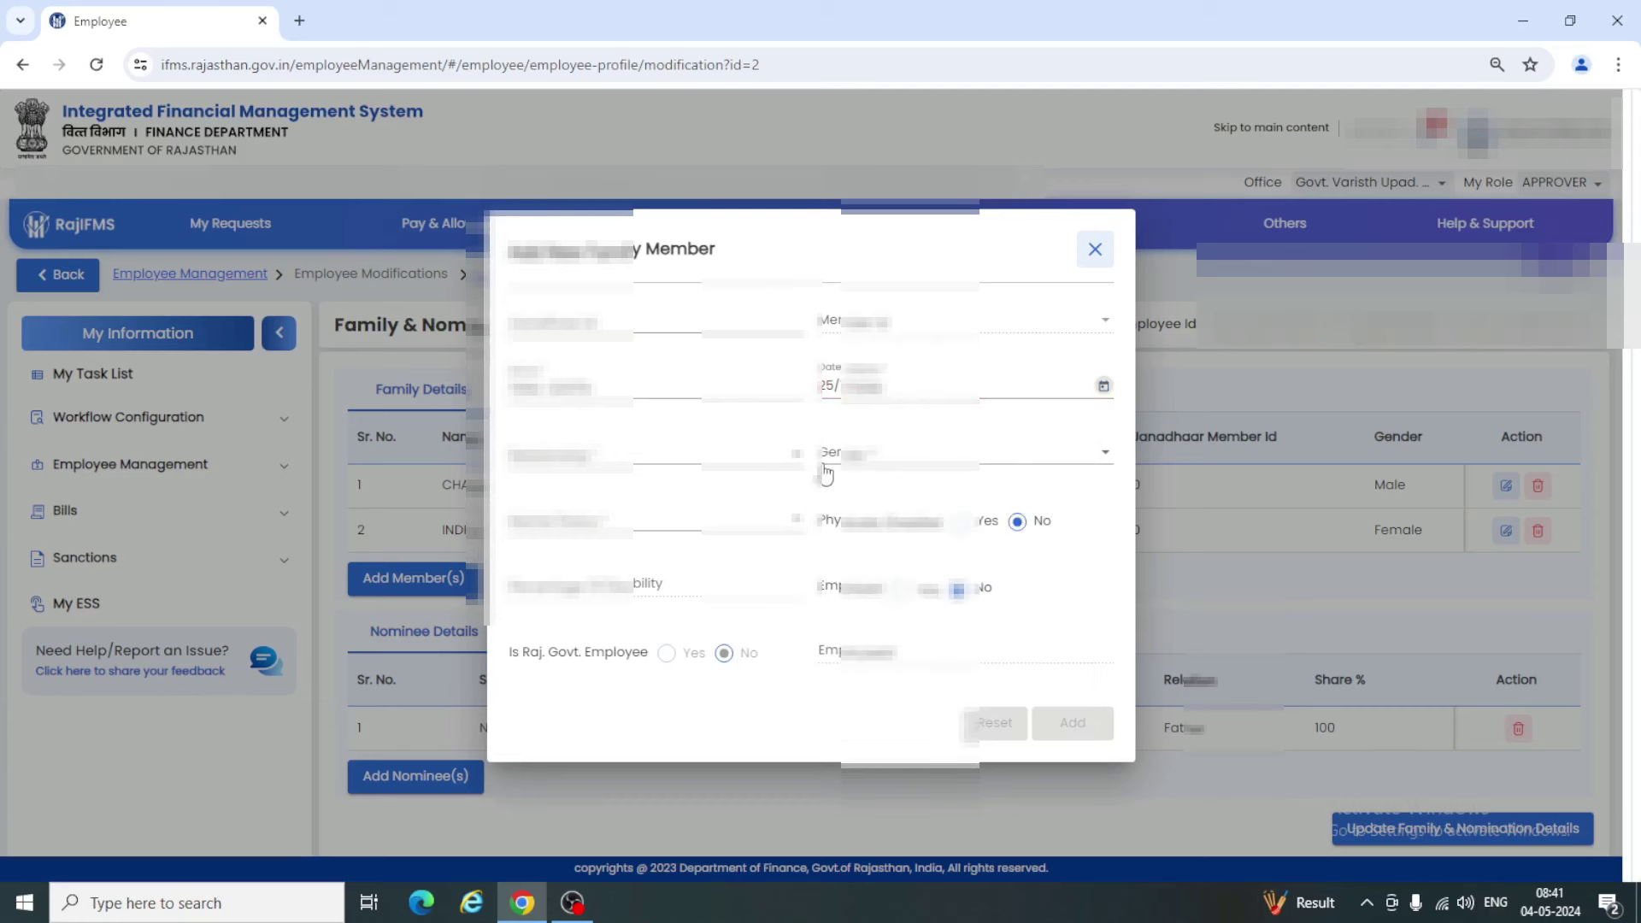
# Set the new member's relationship to Wife and marital status to Married, and add her to the family details
pyautogui.click(669, 460)
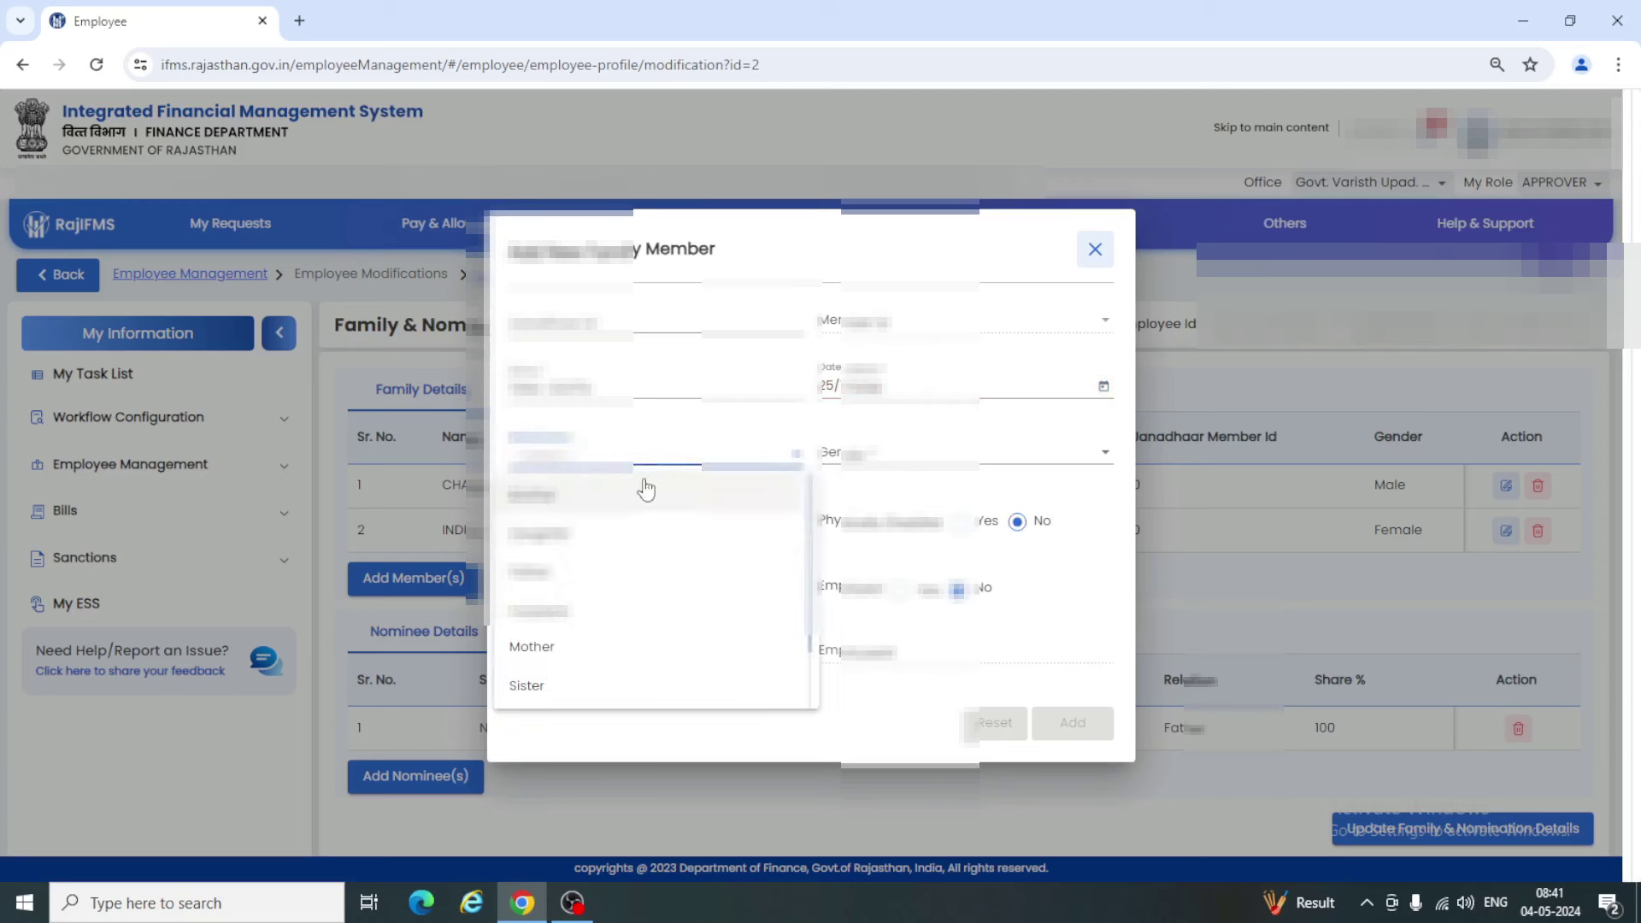
pyautogui.scroll(-2, 542, 623)
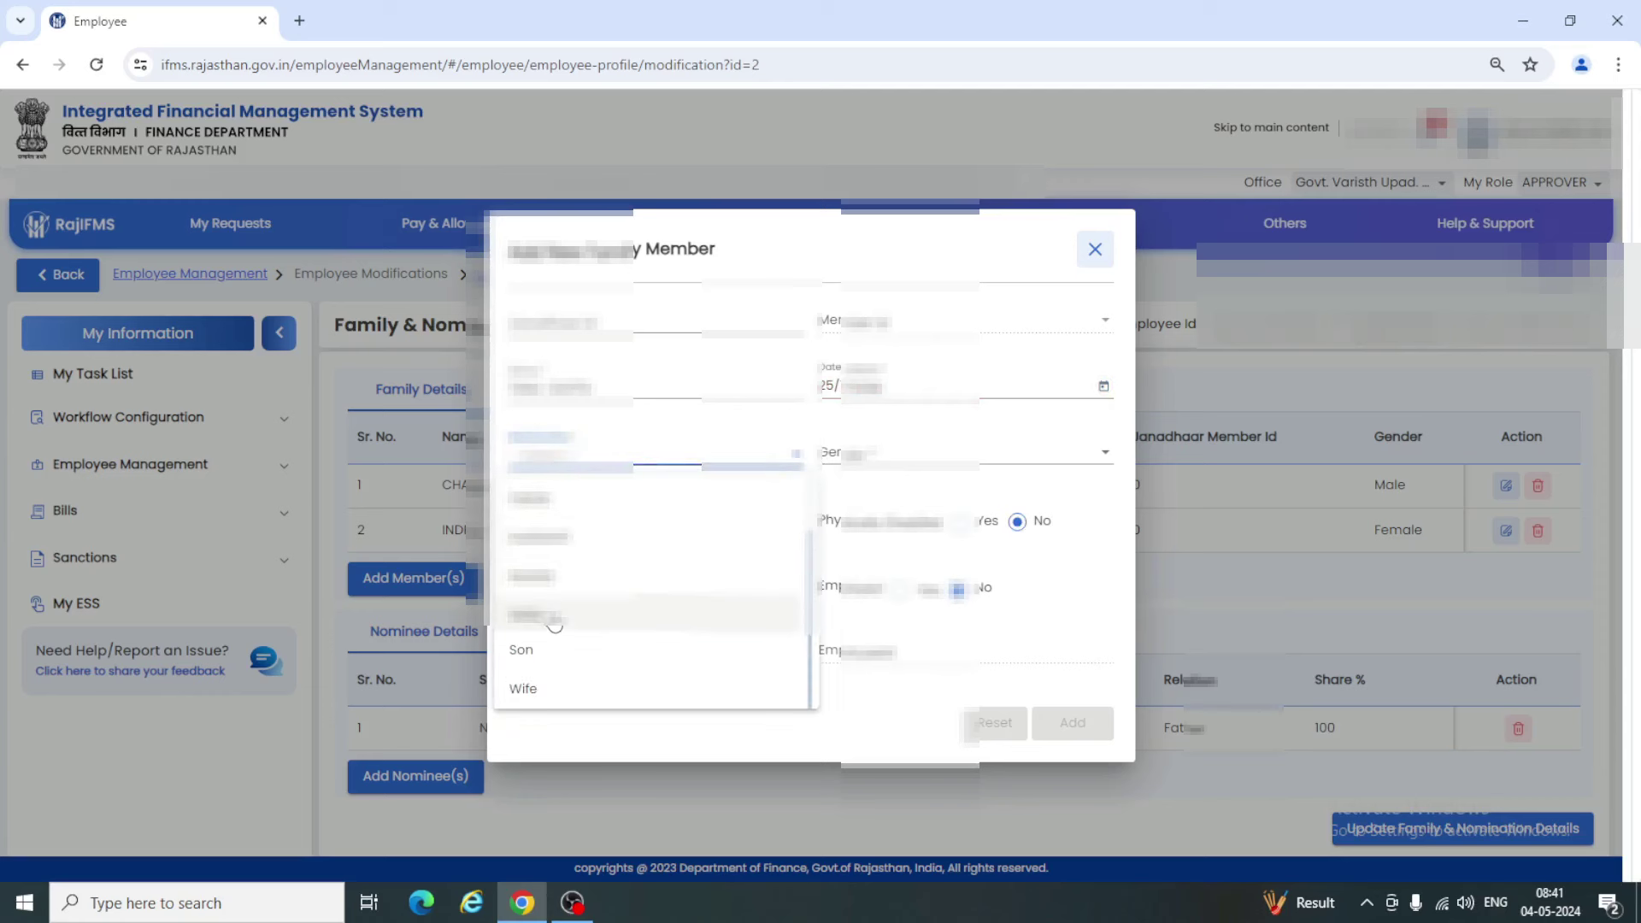
pyautogui.click(535, 690)
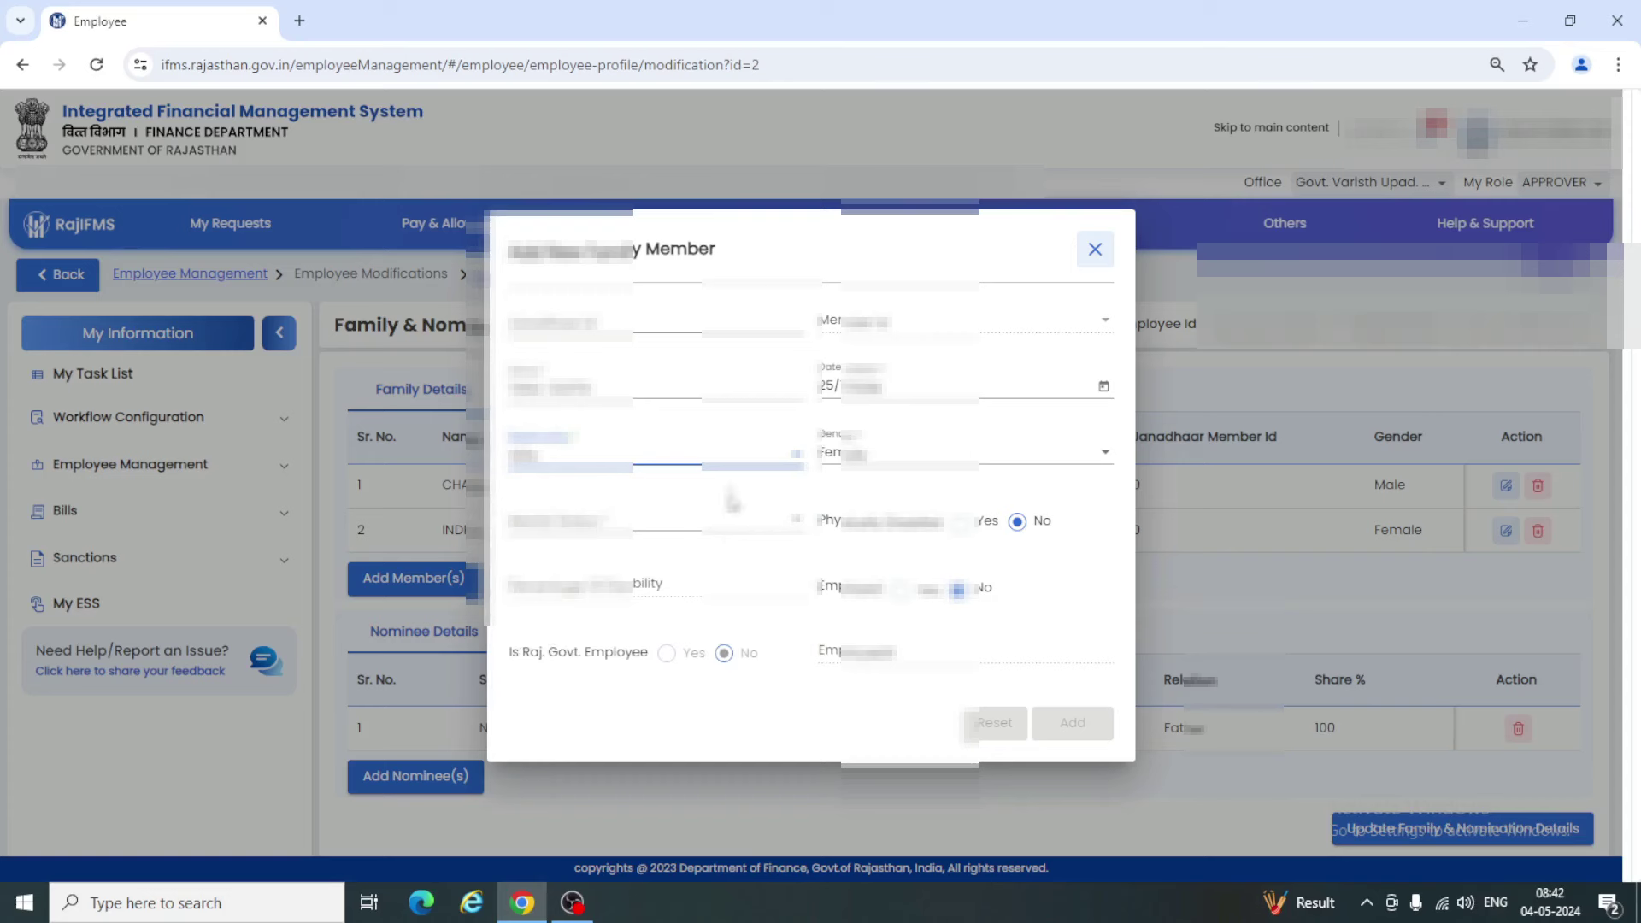
pyautogui.click(724, 530)
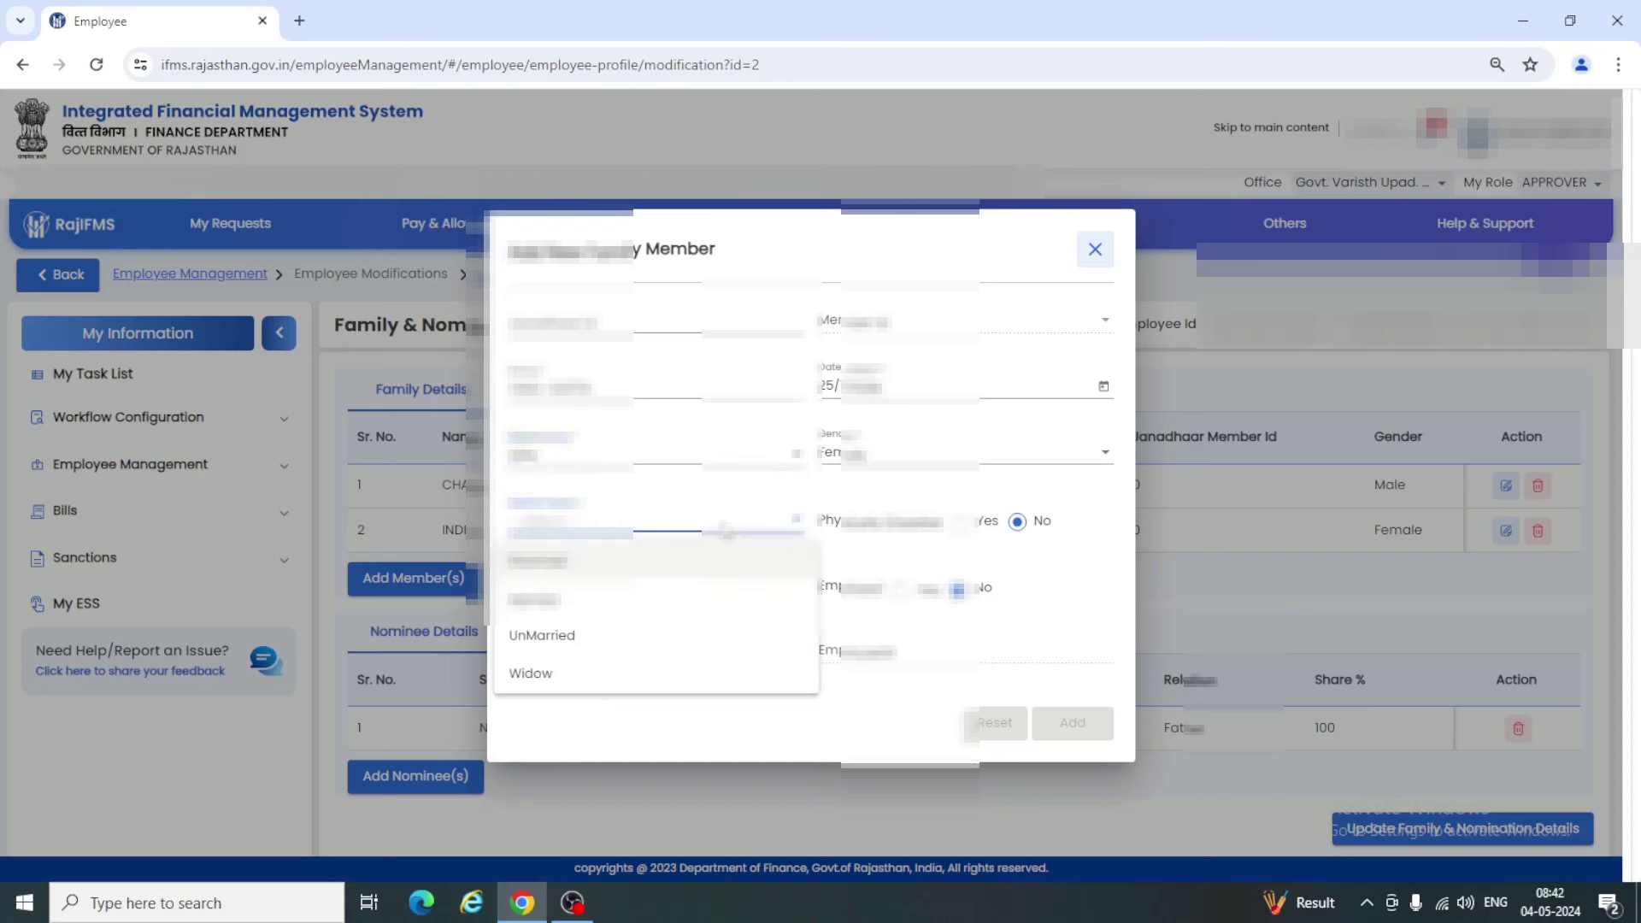
pyautogui.click(565, 602)
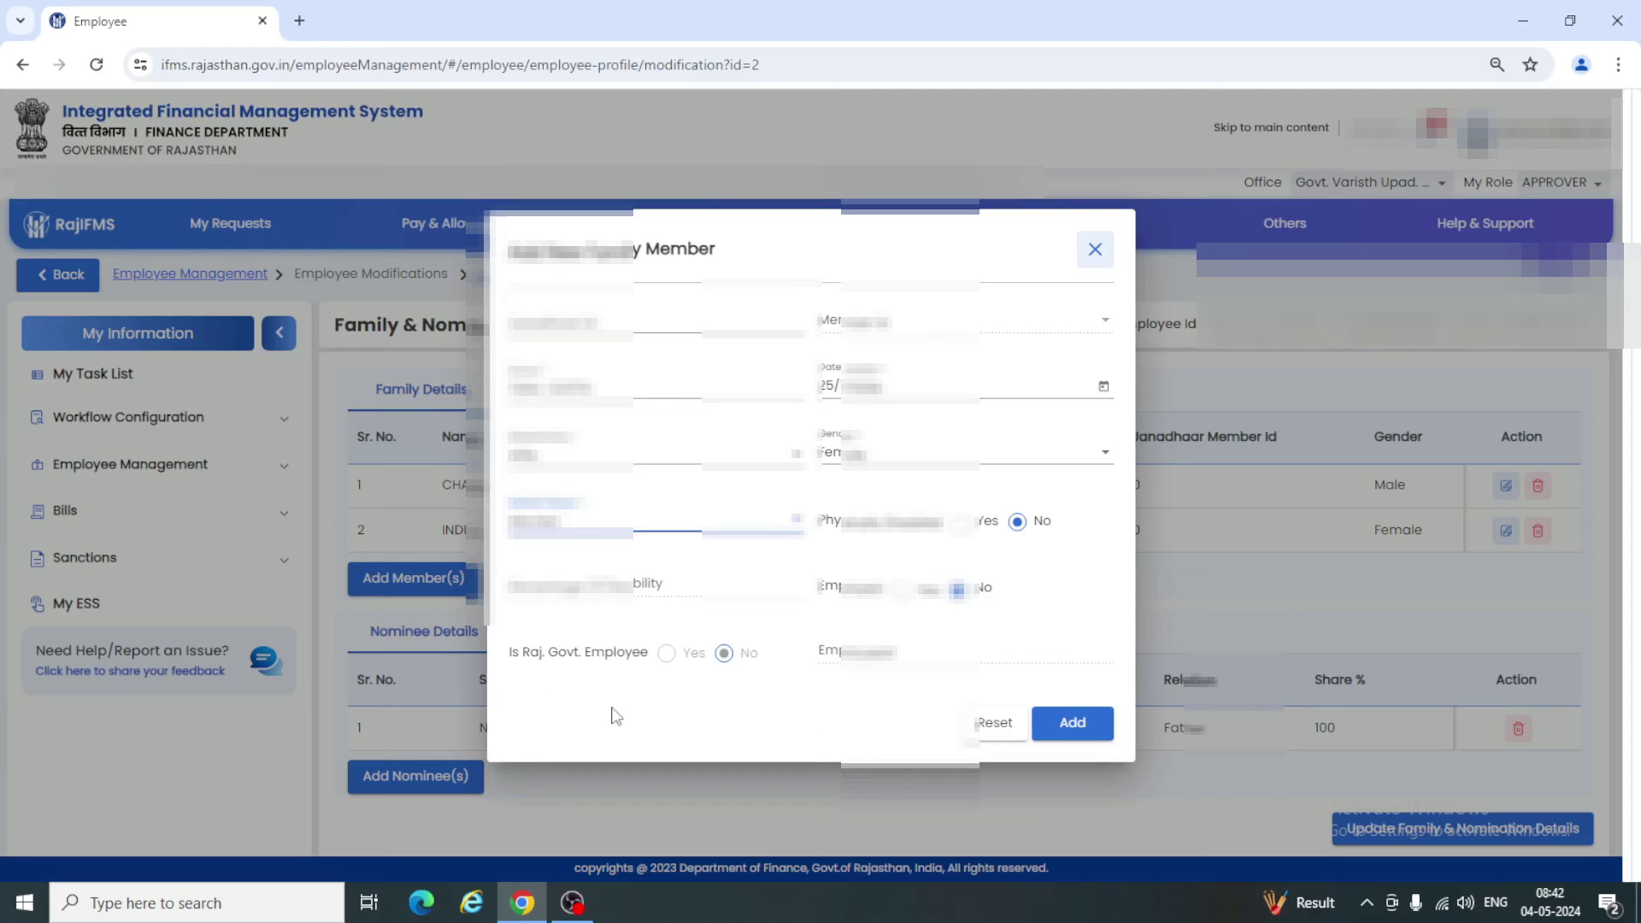
pyautogui.click(1064, 726)
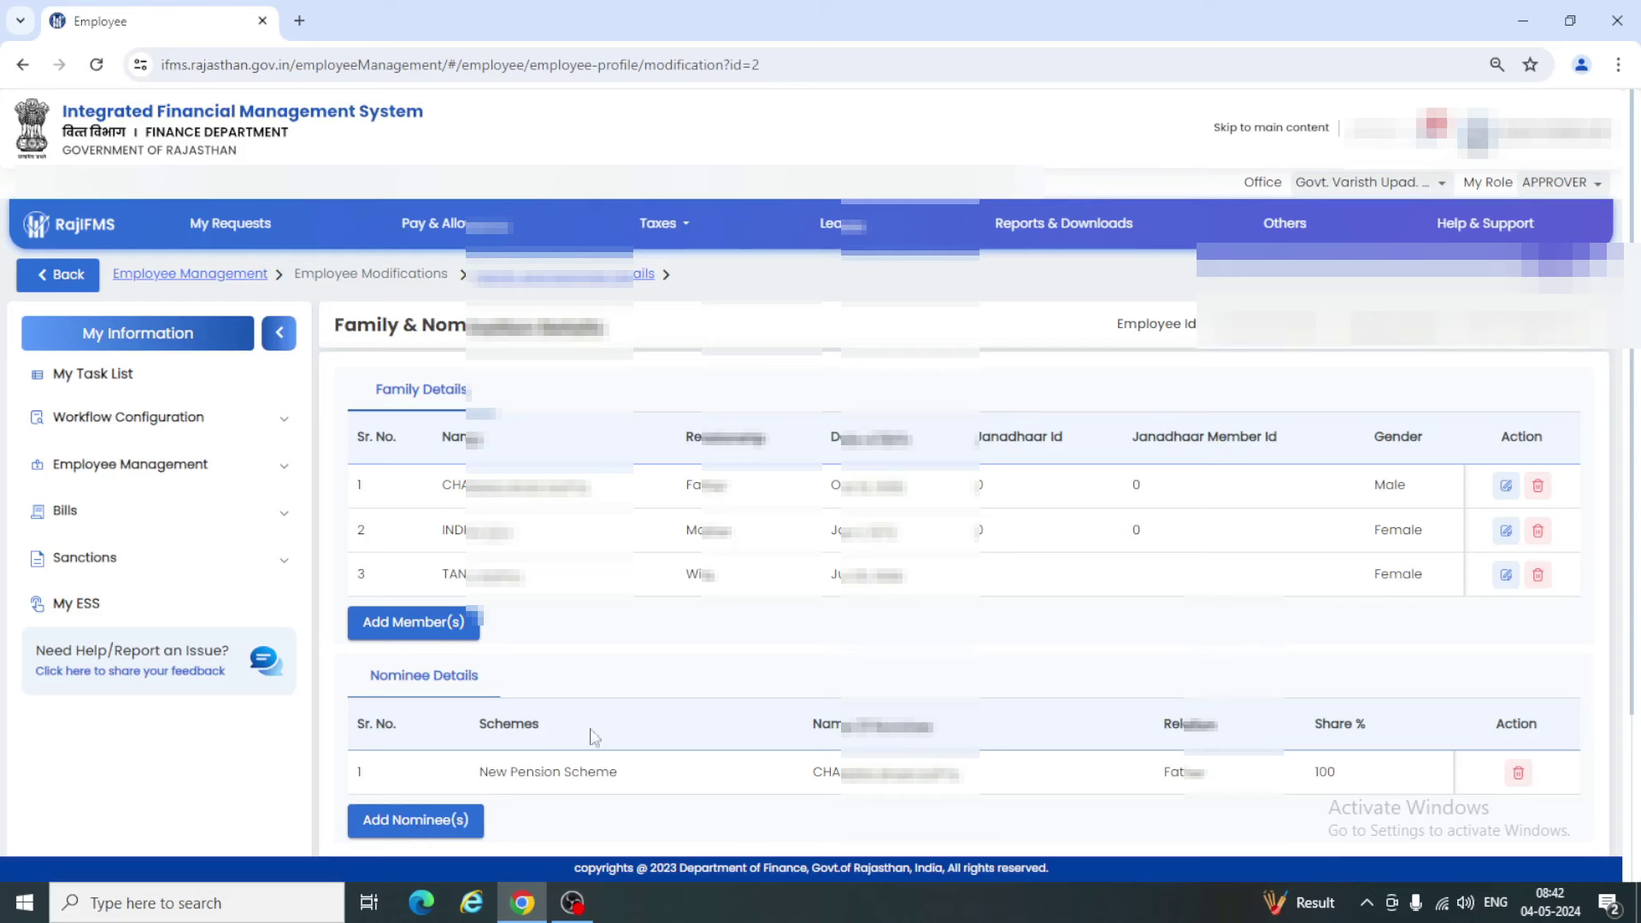
# Review the wife's family member details in the edit form and close it without changes
pyautogui.click(1508, 579)
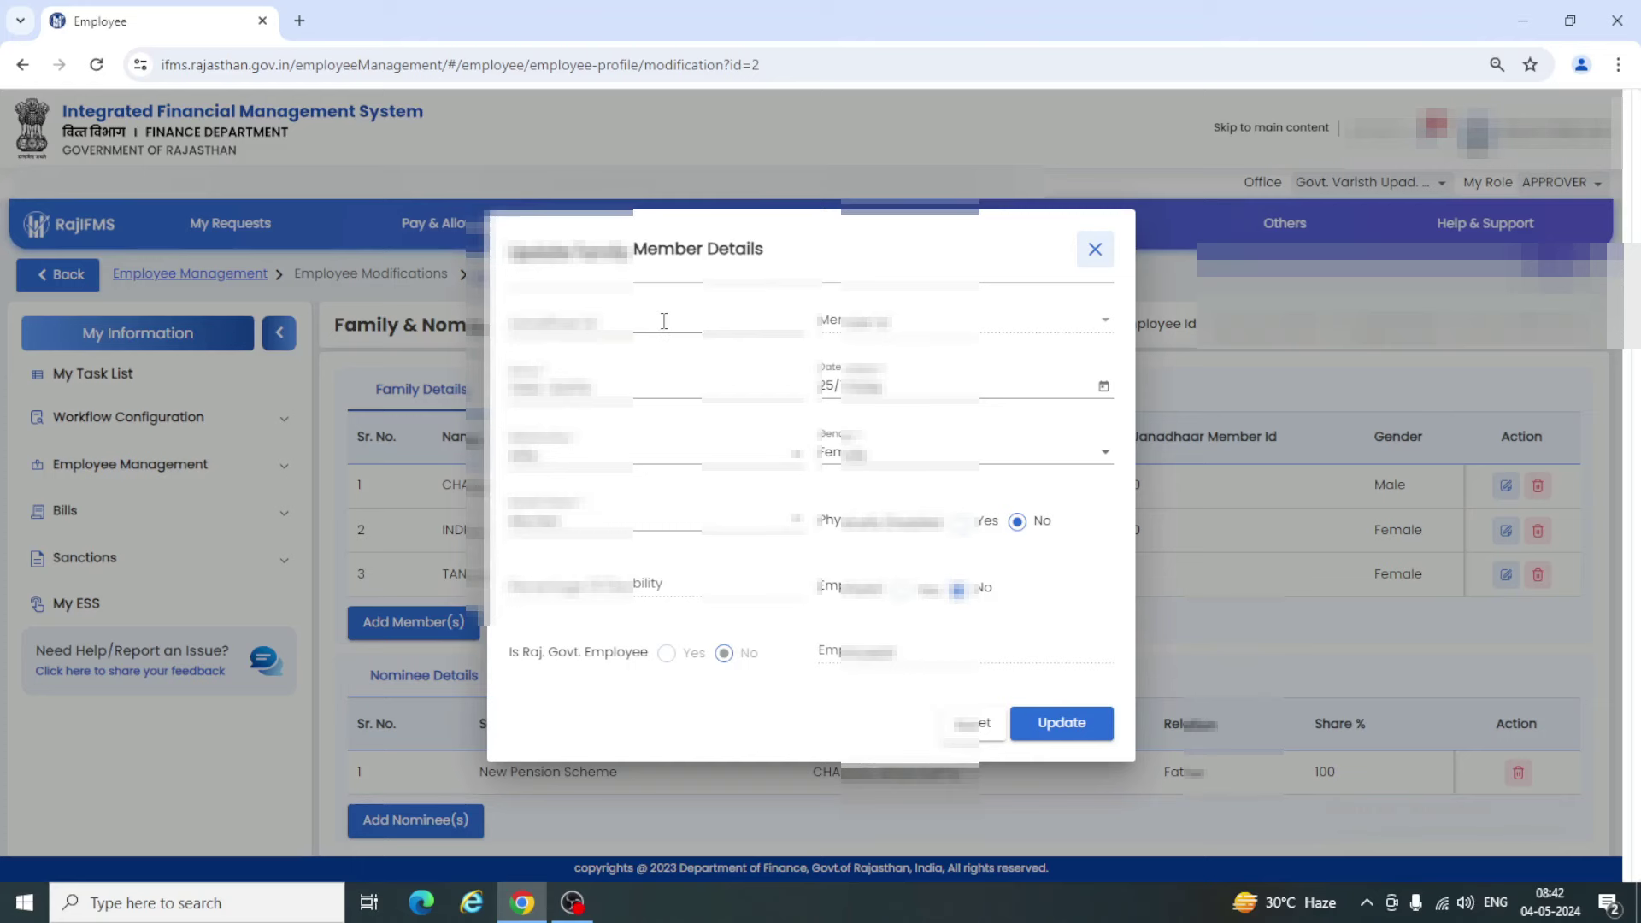
pyautogui.click(1095, 252)
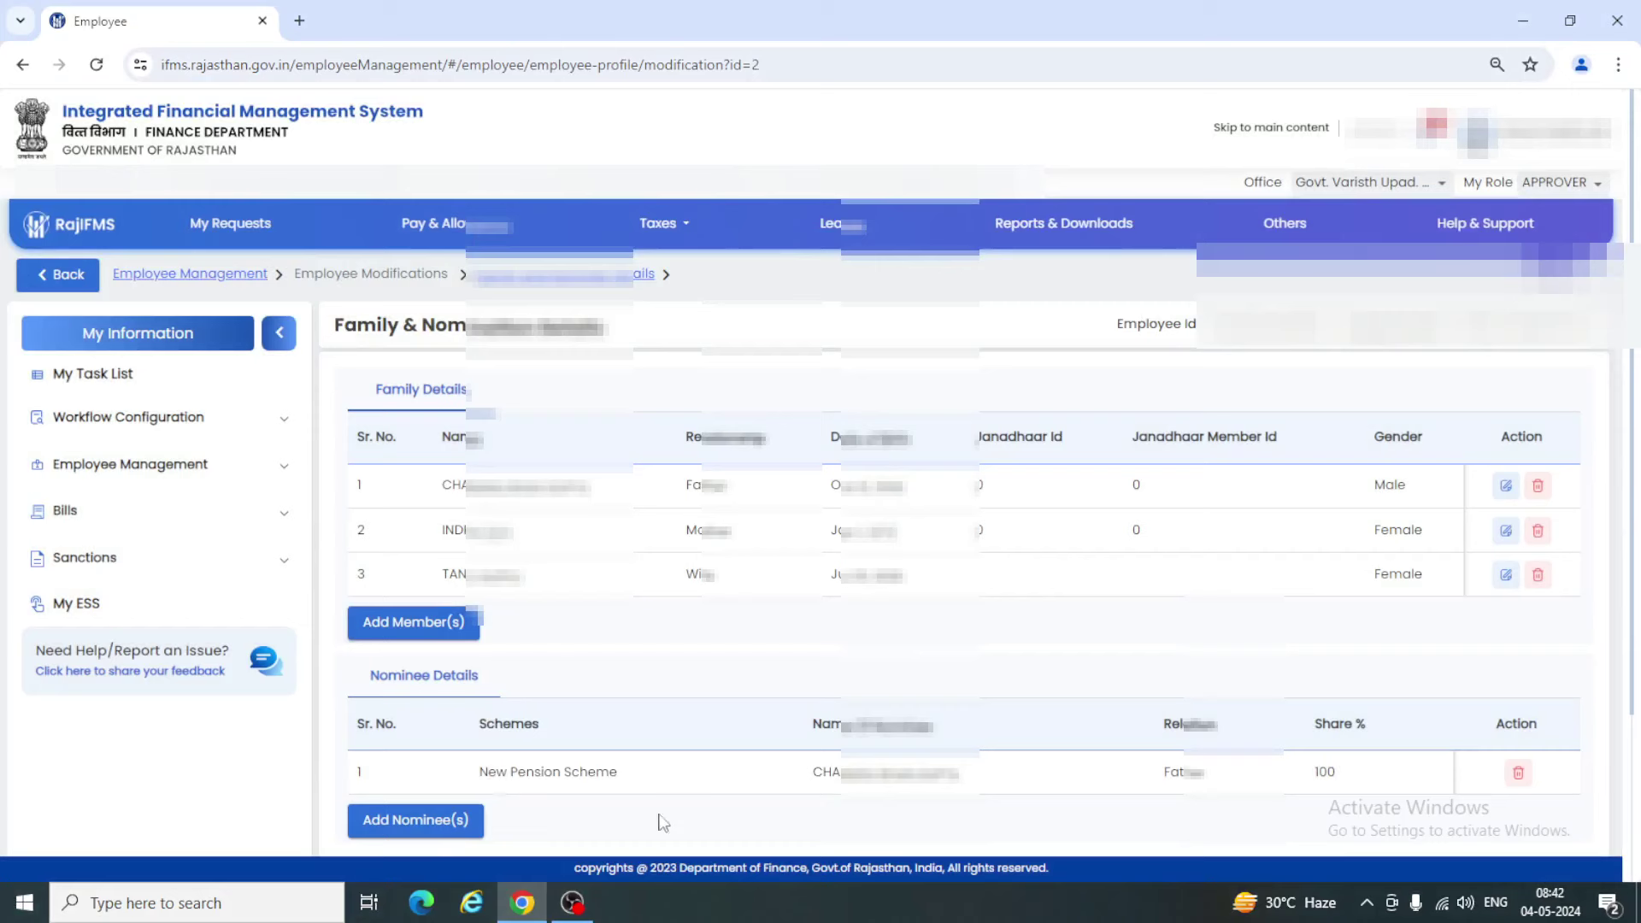
# Add the wife as nominee for the Group Insurance scheme with a 100% share
pyautogui.click(415, 824)
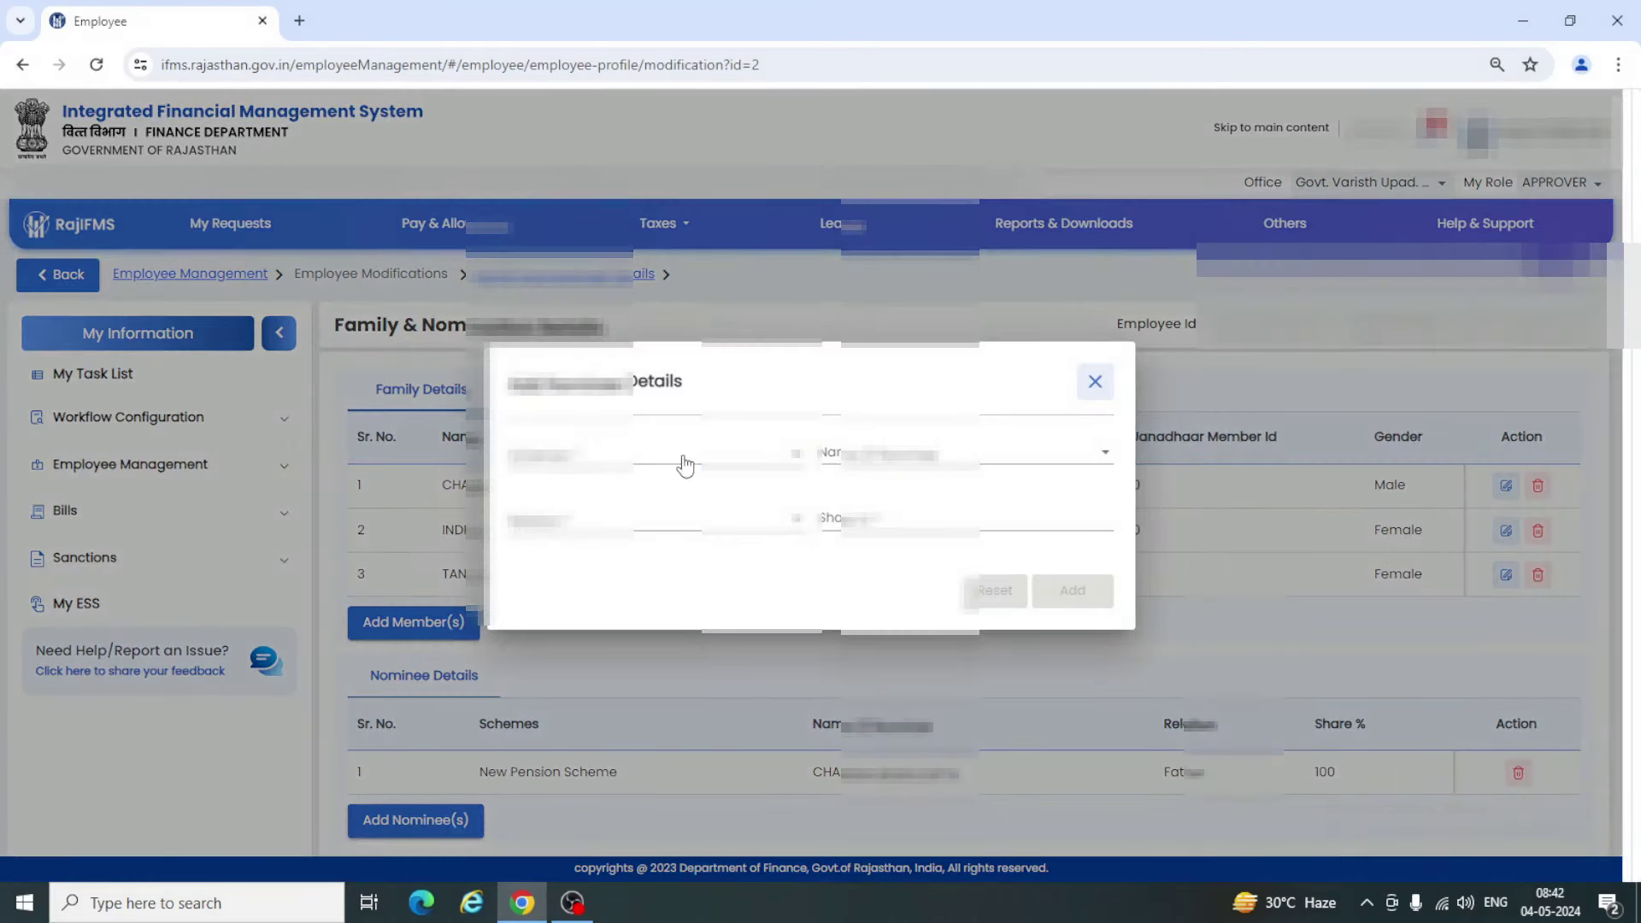
pyautogui.click(684, 466)
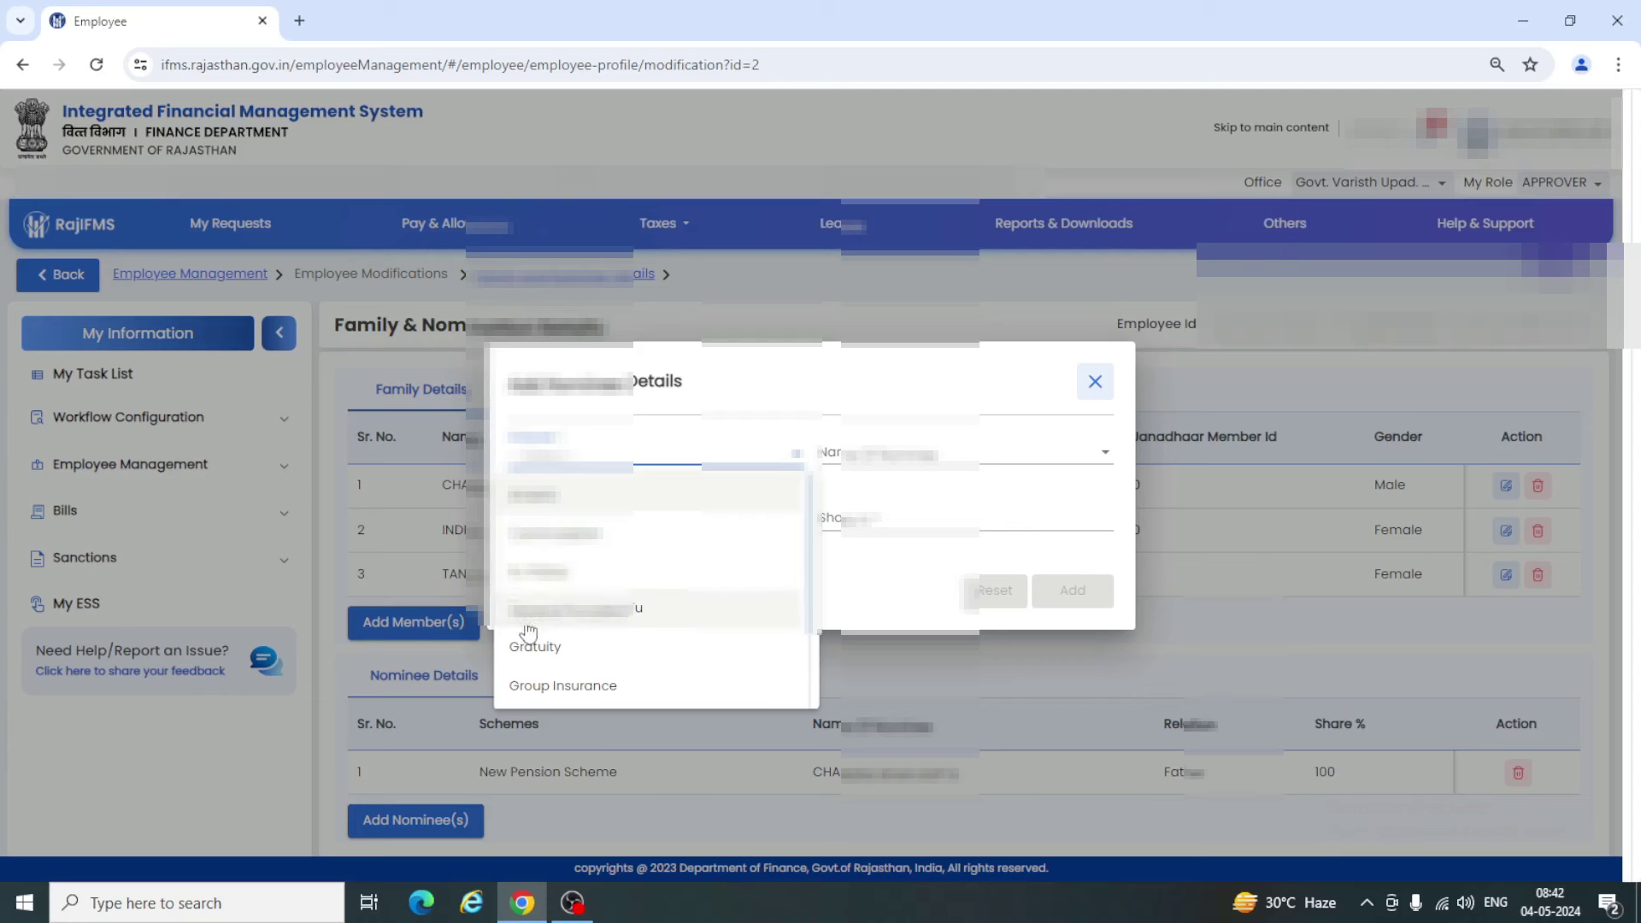
pyautogui.click(581, 697)
pyautogui.click(892, 466)
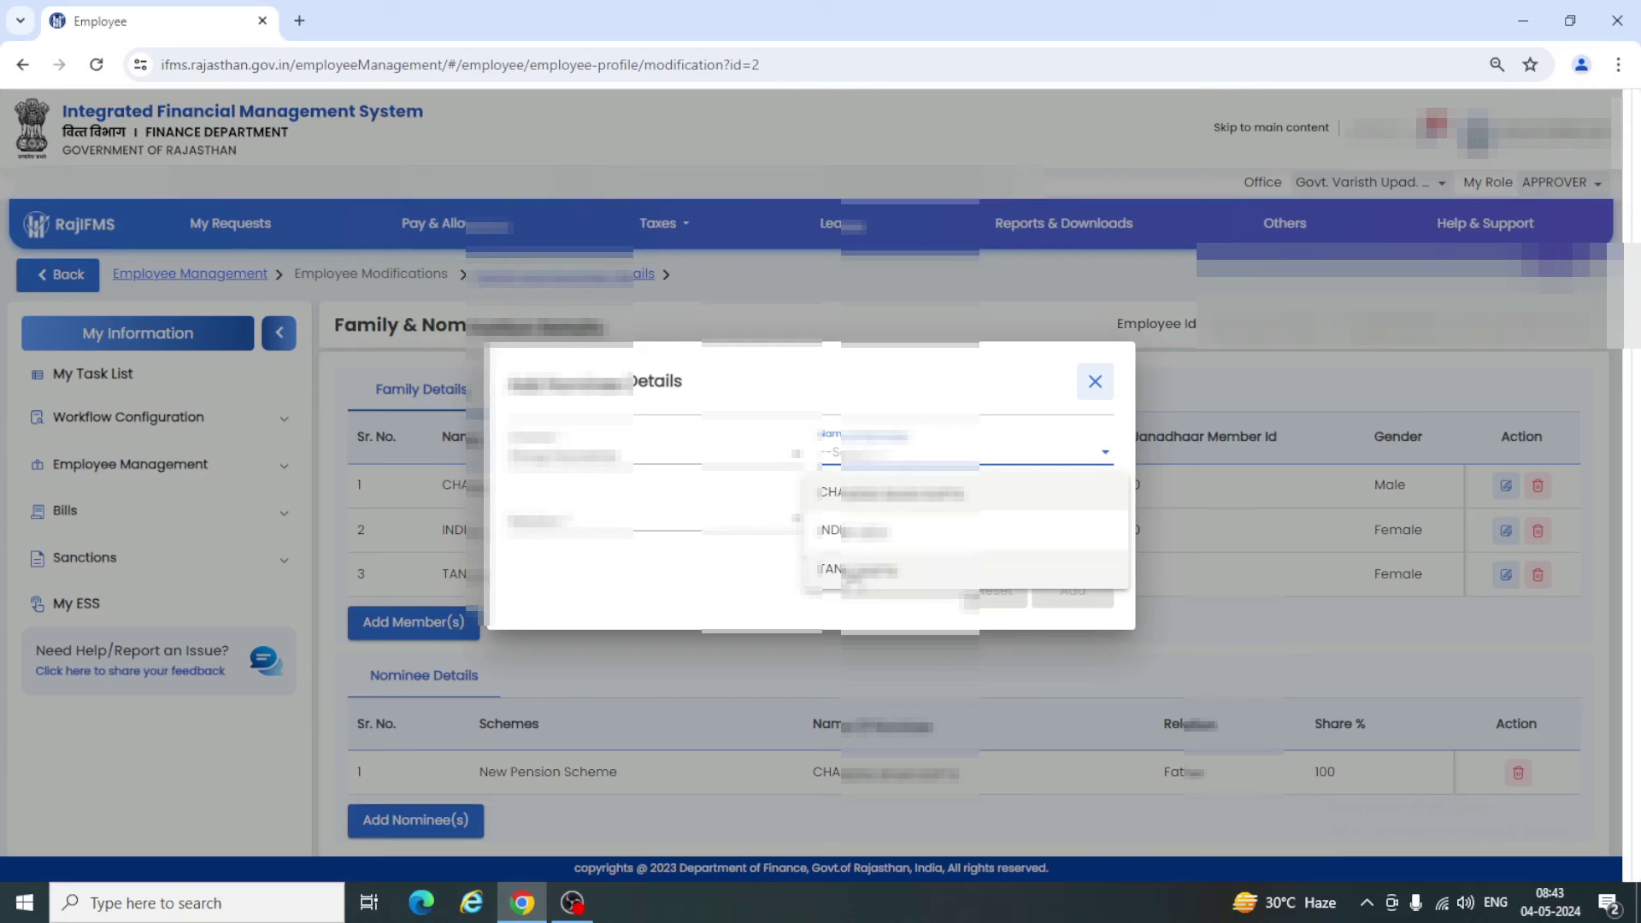
pyautogui.click(854, 570)
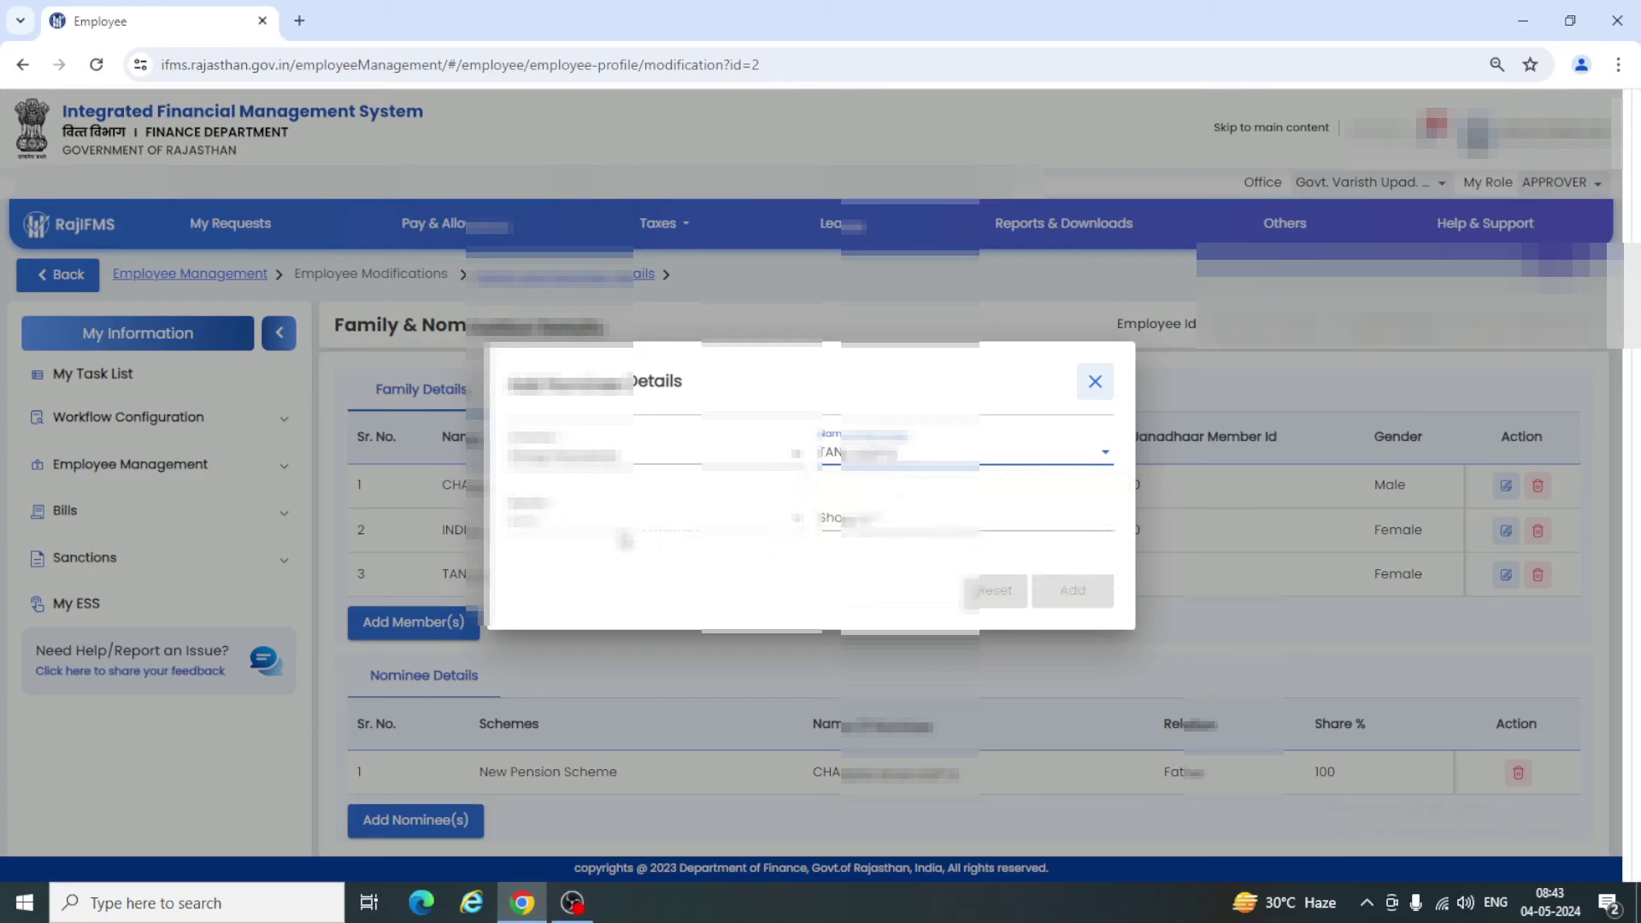
pyautogui.click(836, 518)
pyautogui.write('1')
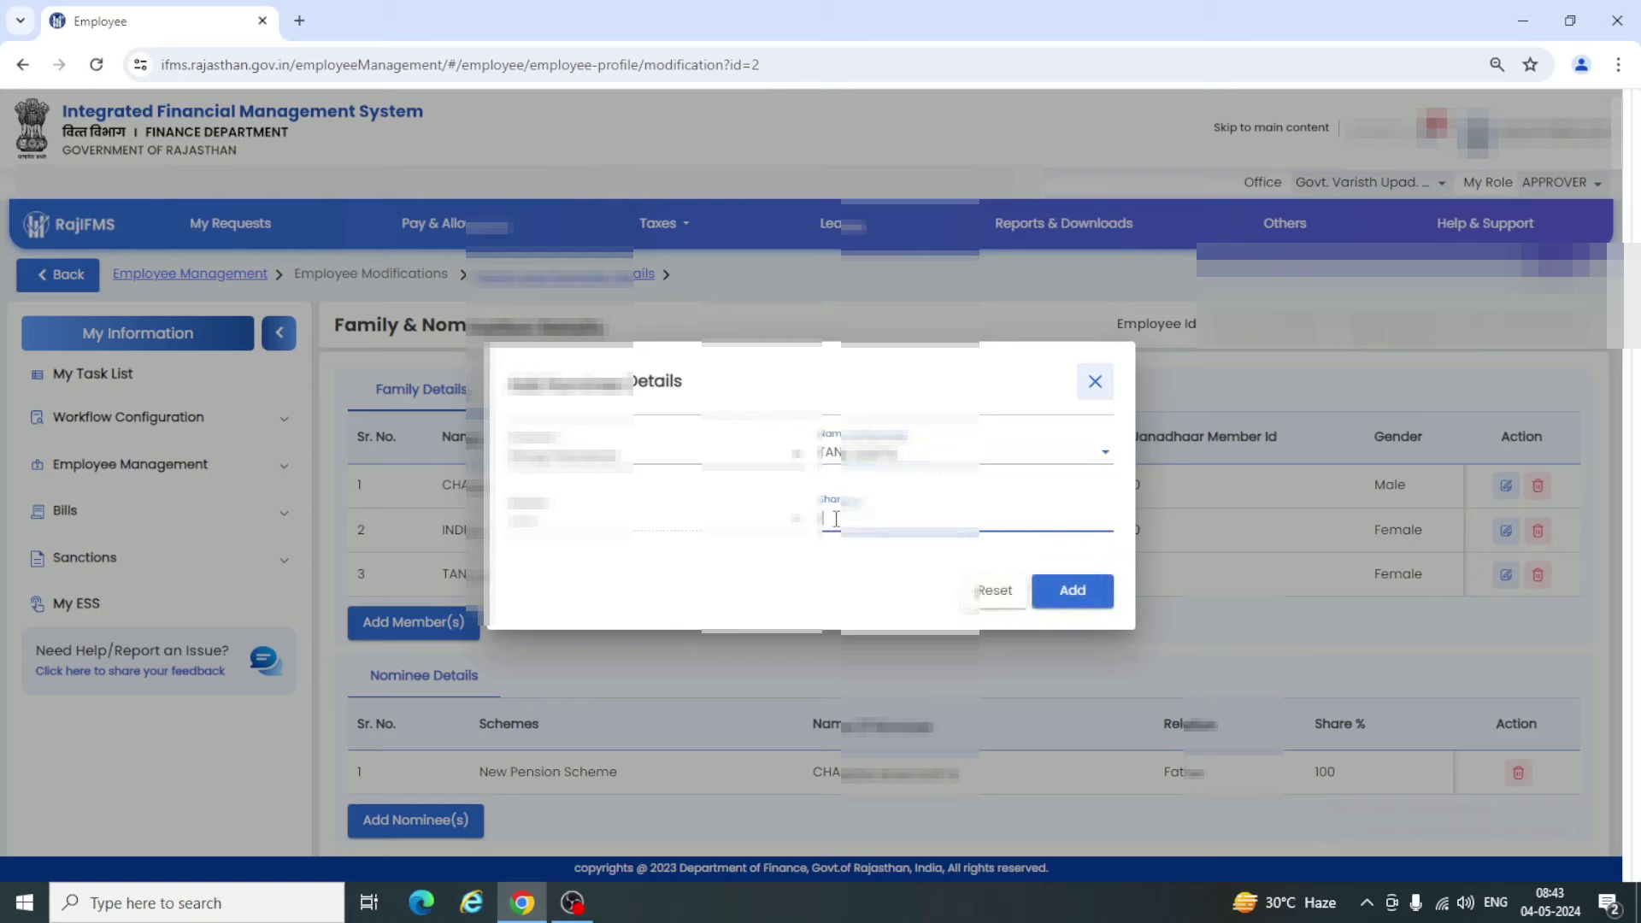
pyautogui.write('00')
pyautogui.click(1070, 591)
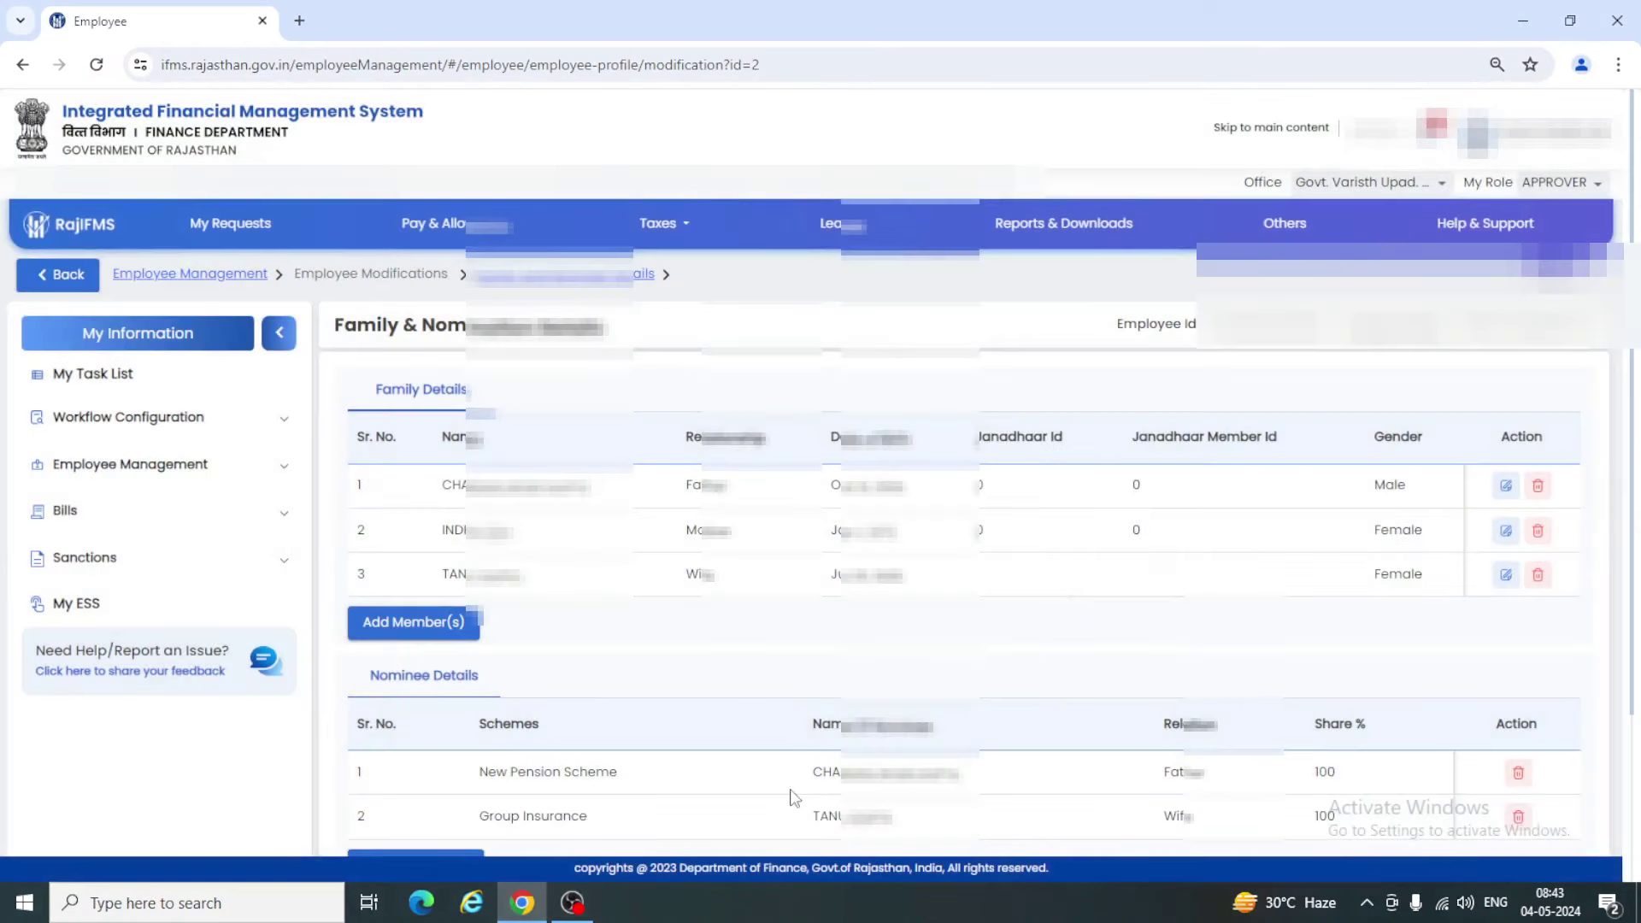
# Add the wife as nominee for the Arrears scheme with a 100% share
pyautogui.click(413, 855)
pyautogui.click(633, 455)
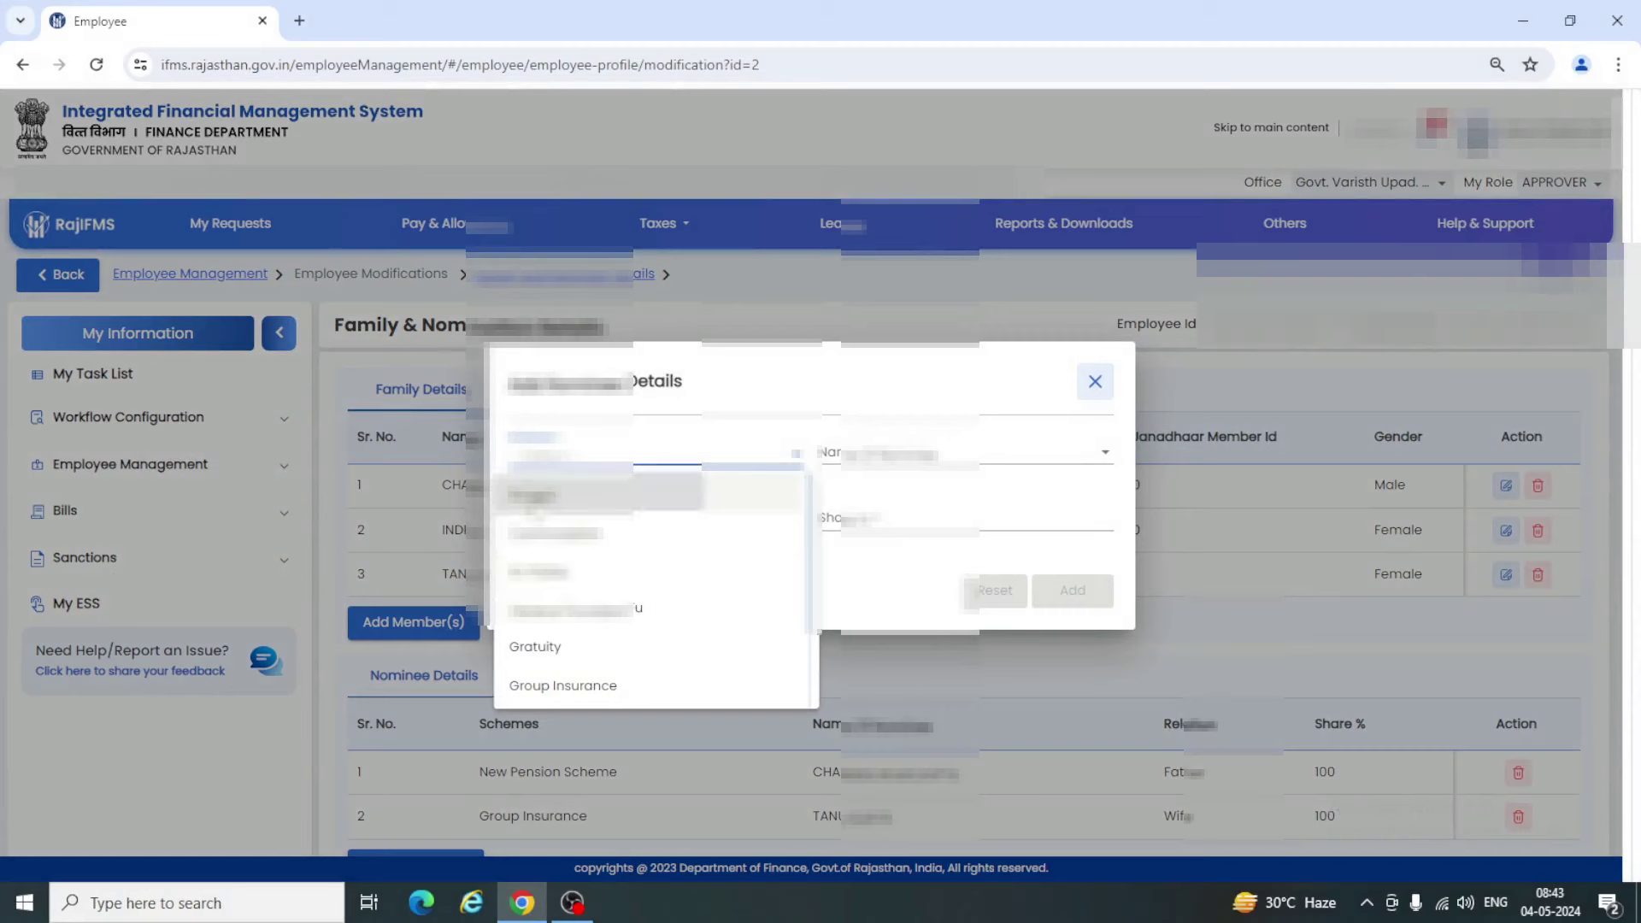
pyautogui.click(534, 495)
pyautogui.click(917, 465)
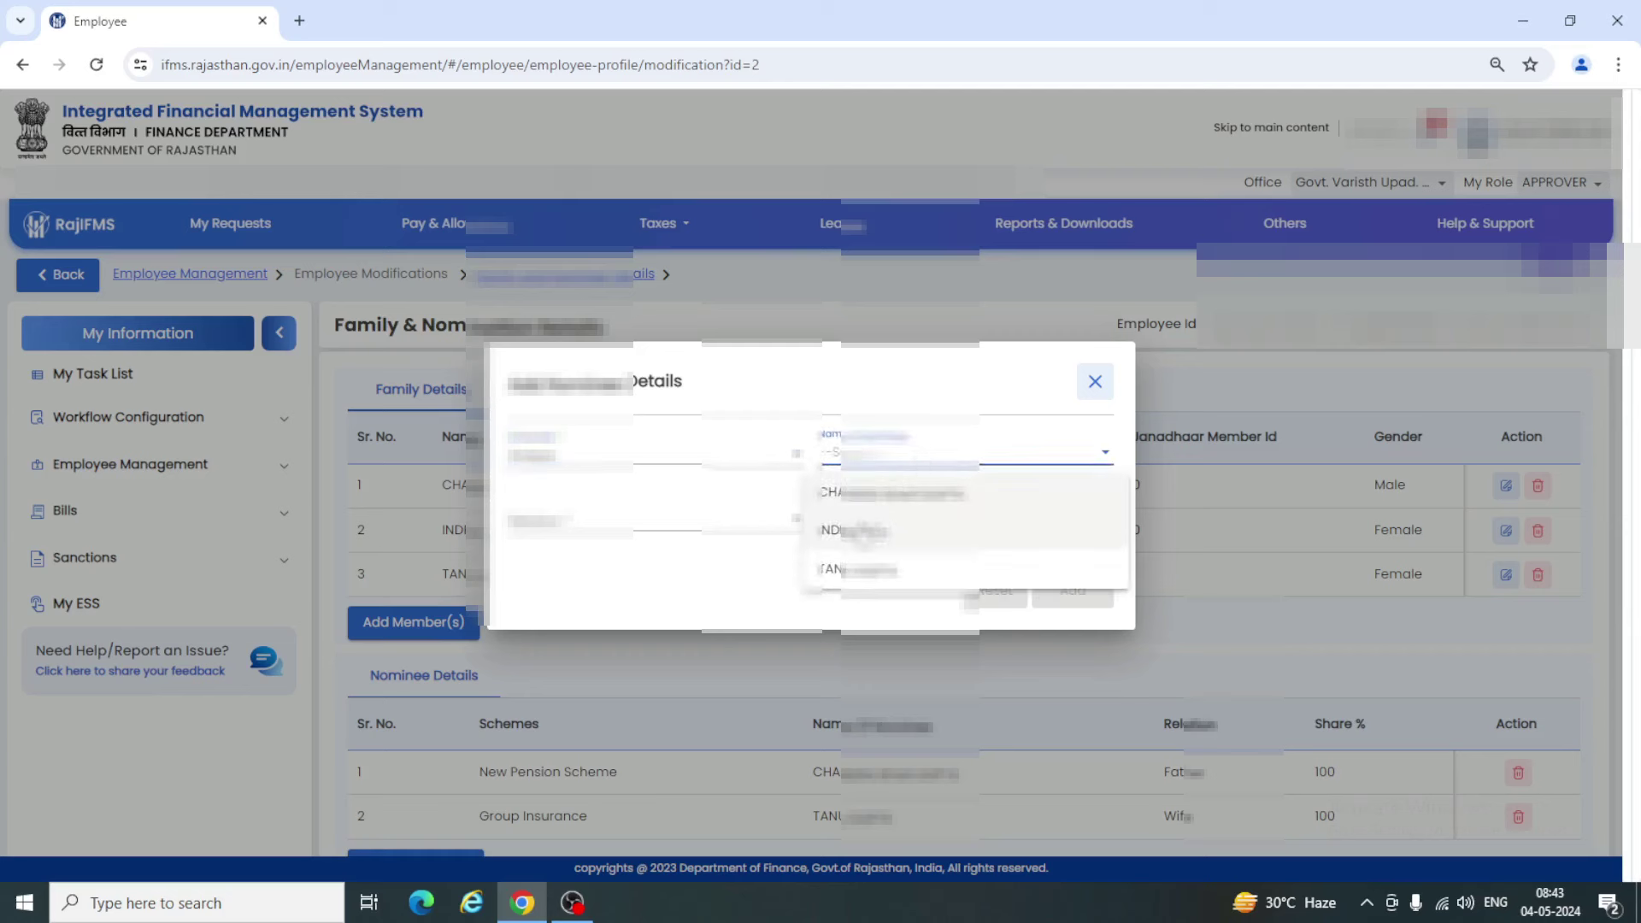
pyautogui.click(861, 571)
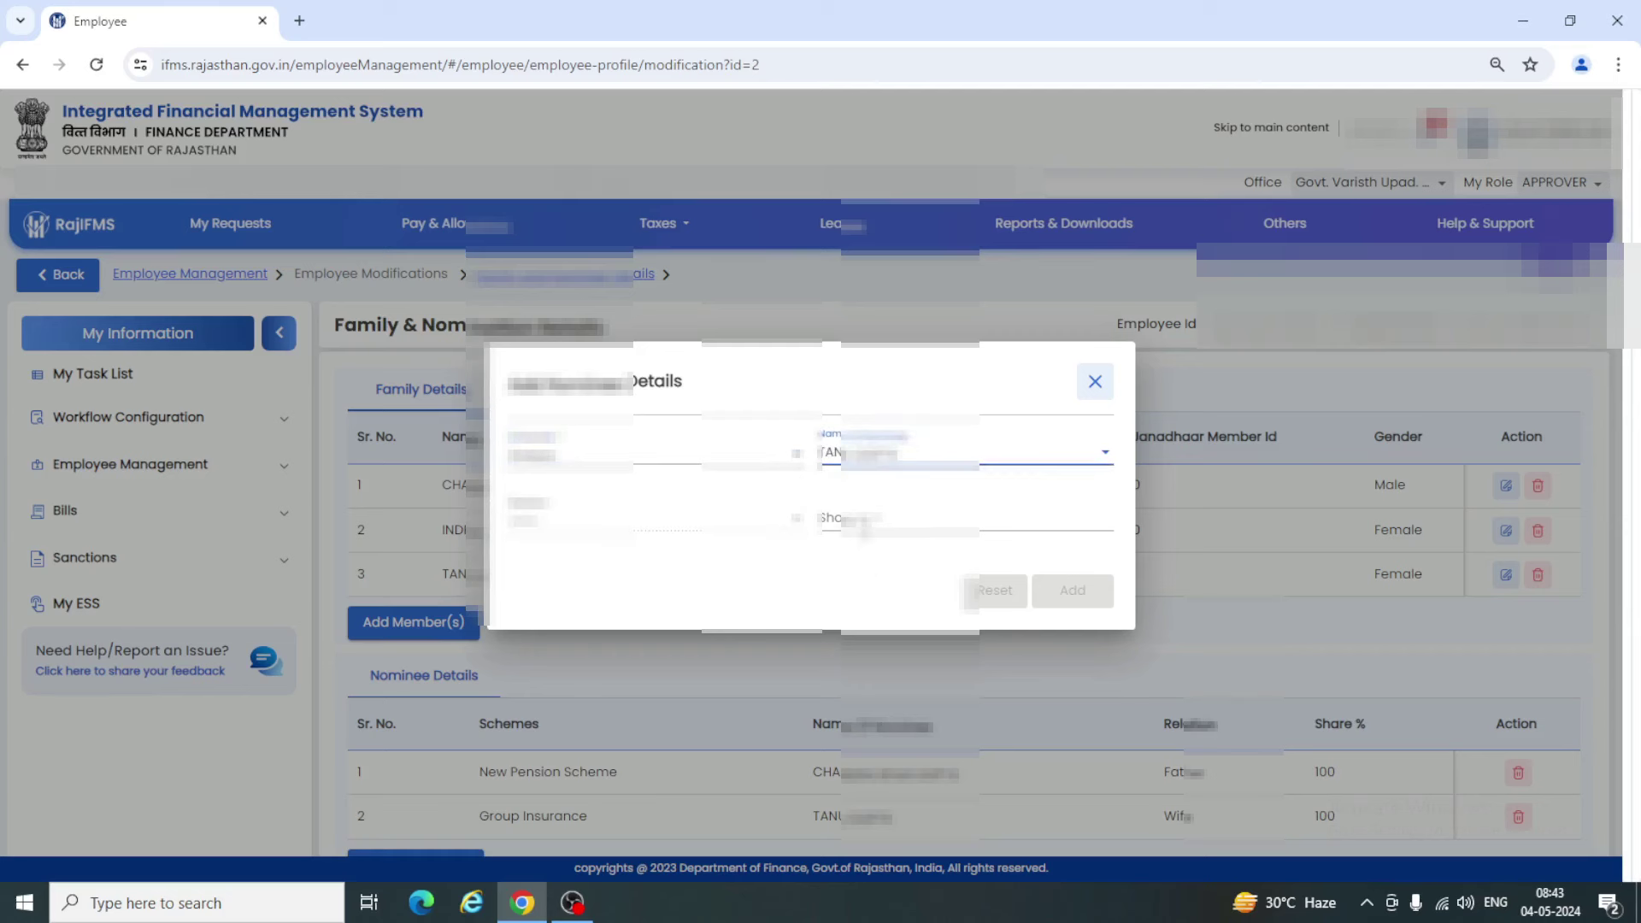
pyautogui.click(881, 519)
pyautogui.write('100')
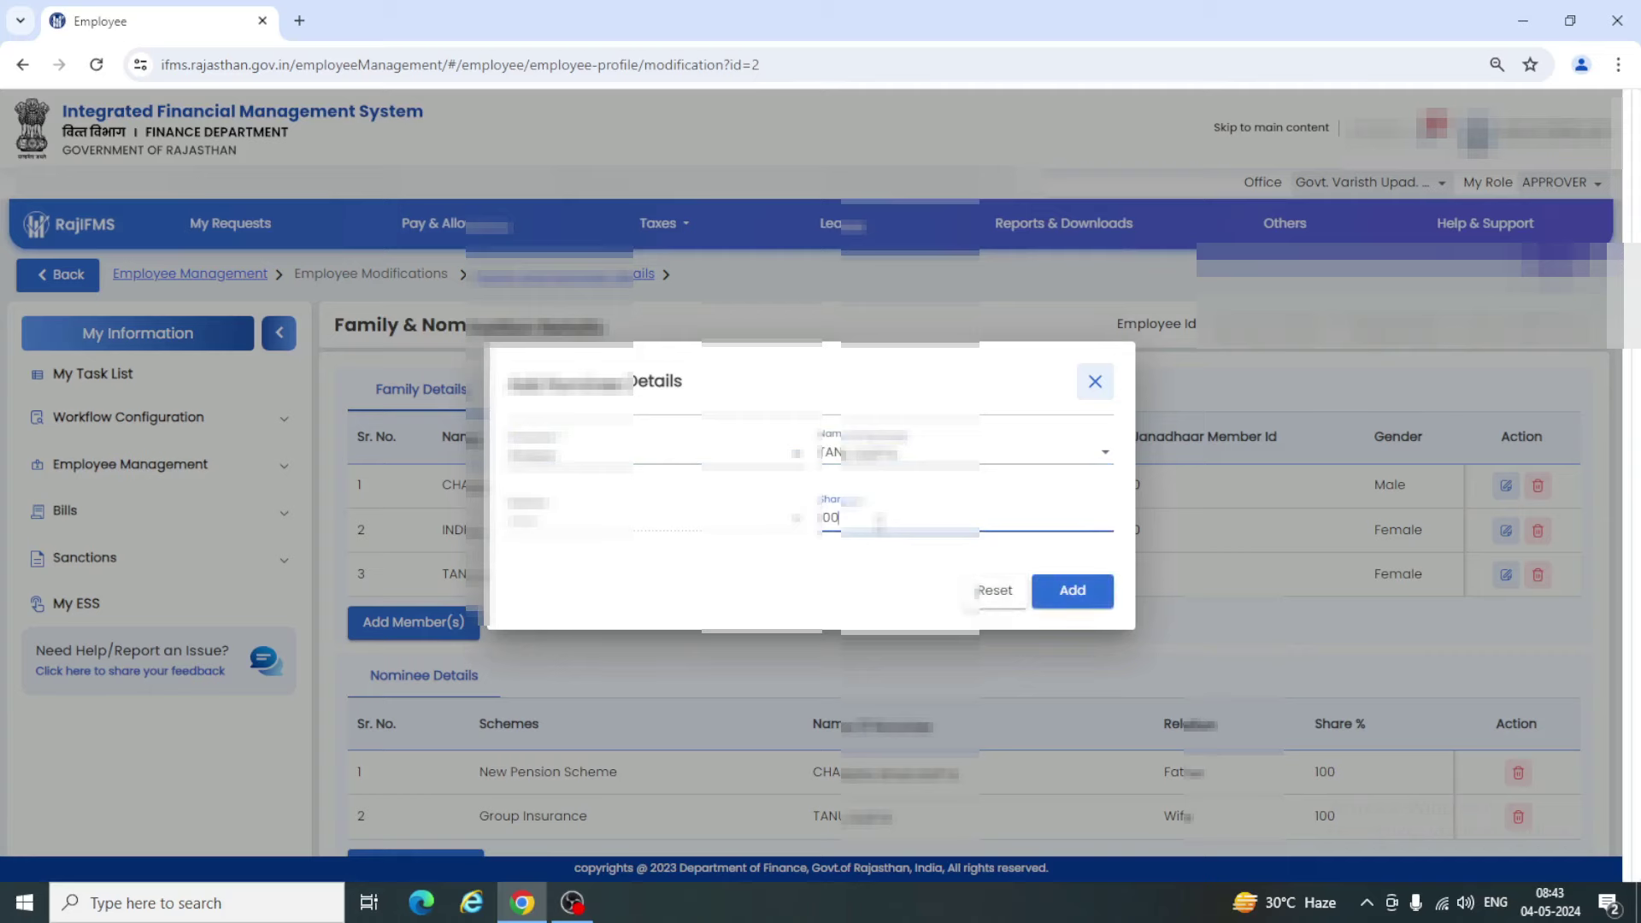
pyautogui.click(1096, 592)
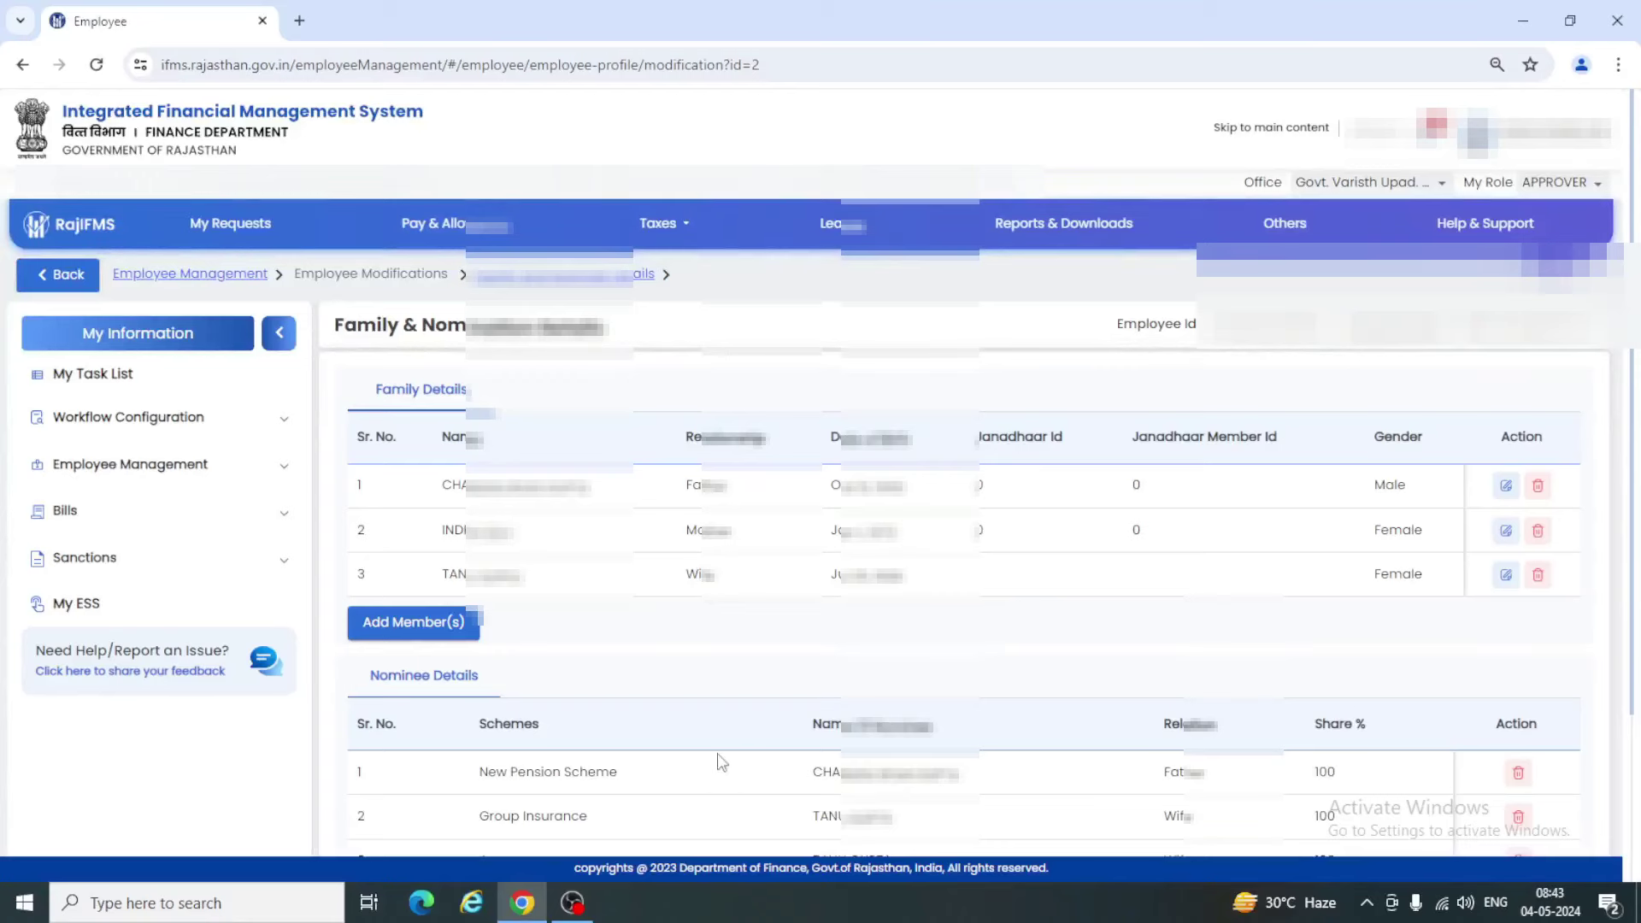
# Submit the updated family and nomination details, confirm the request and acknowledge the result
pyautogui.scroll(-1, 744, 742)
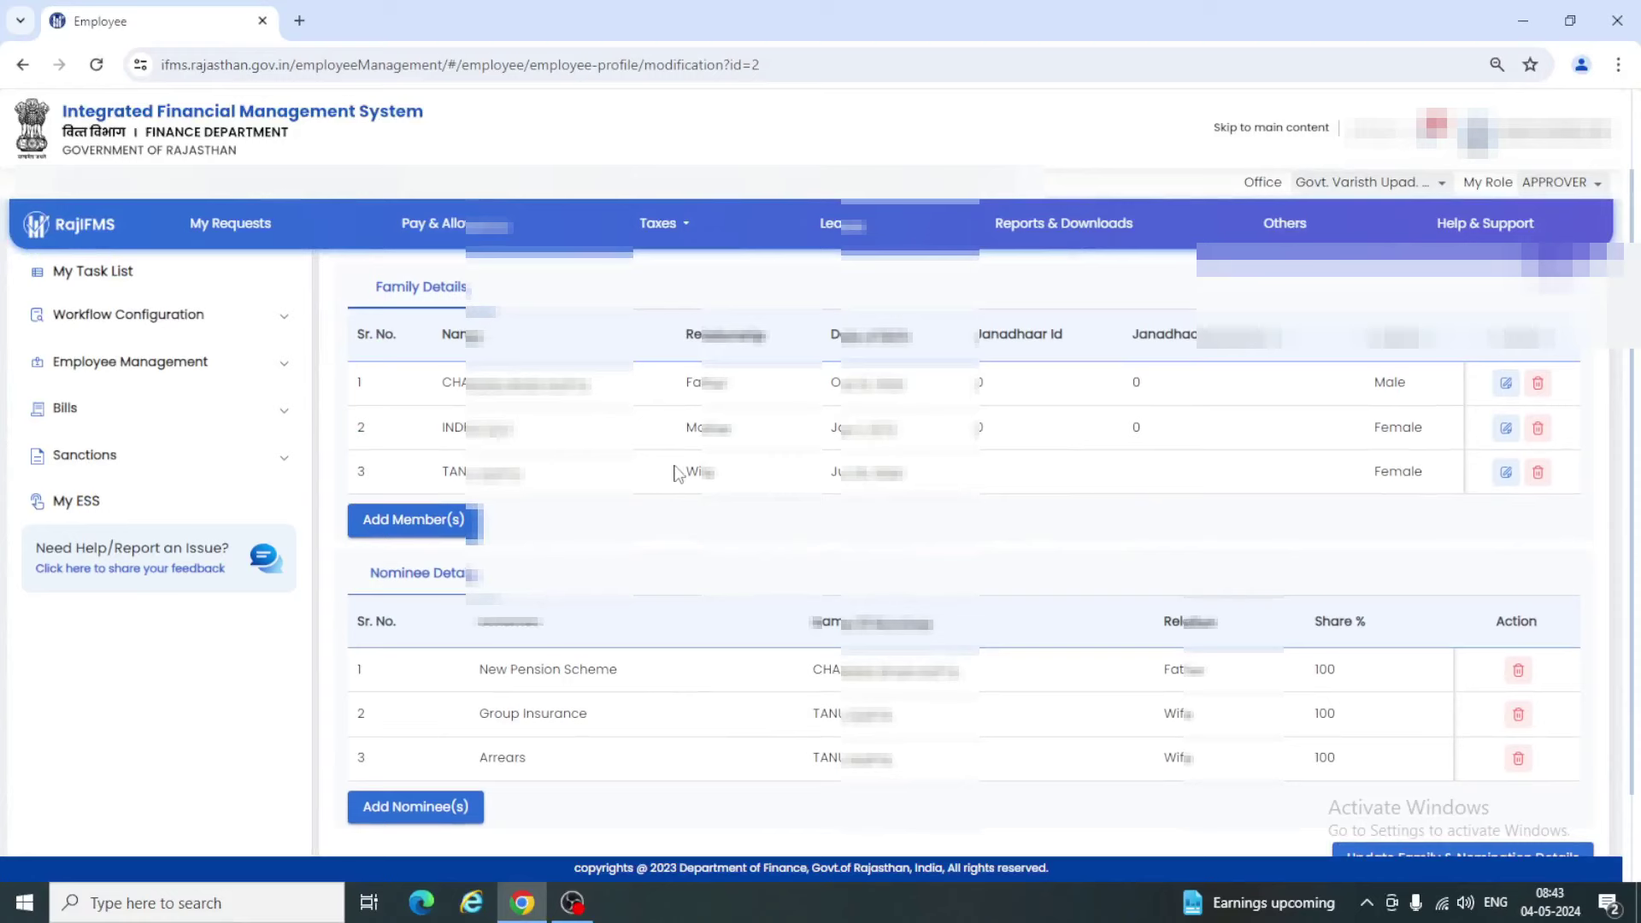
pyautogui.click(1410, 860)
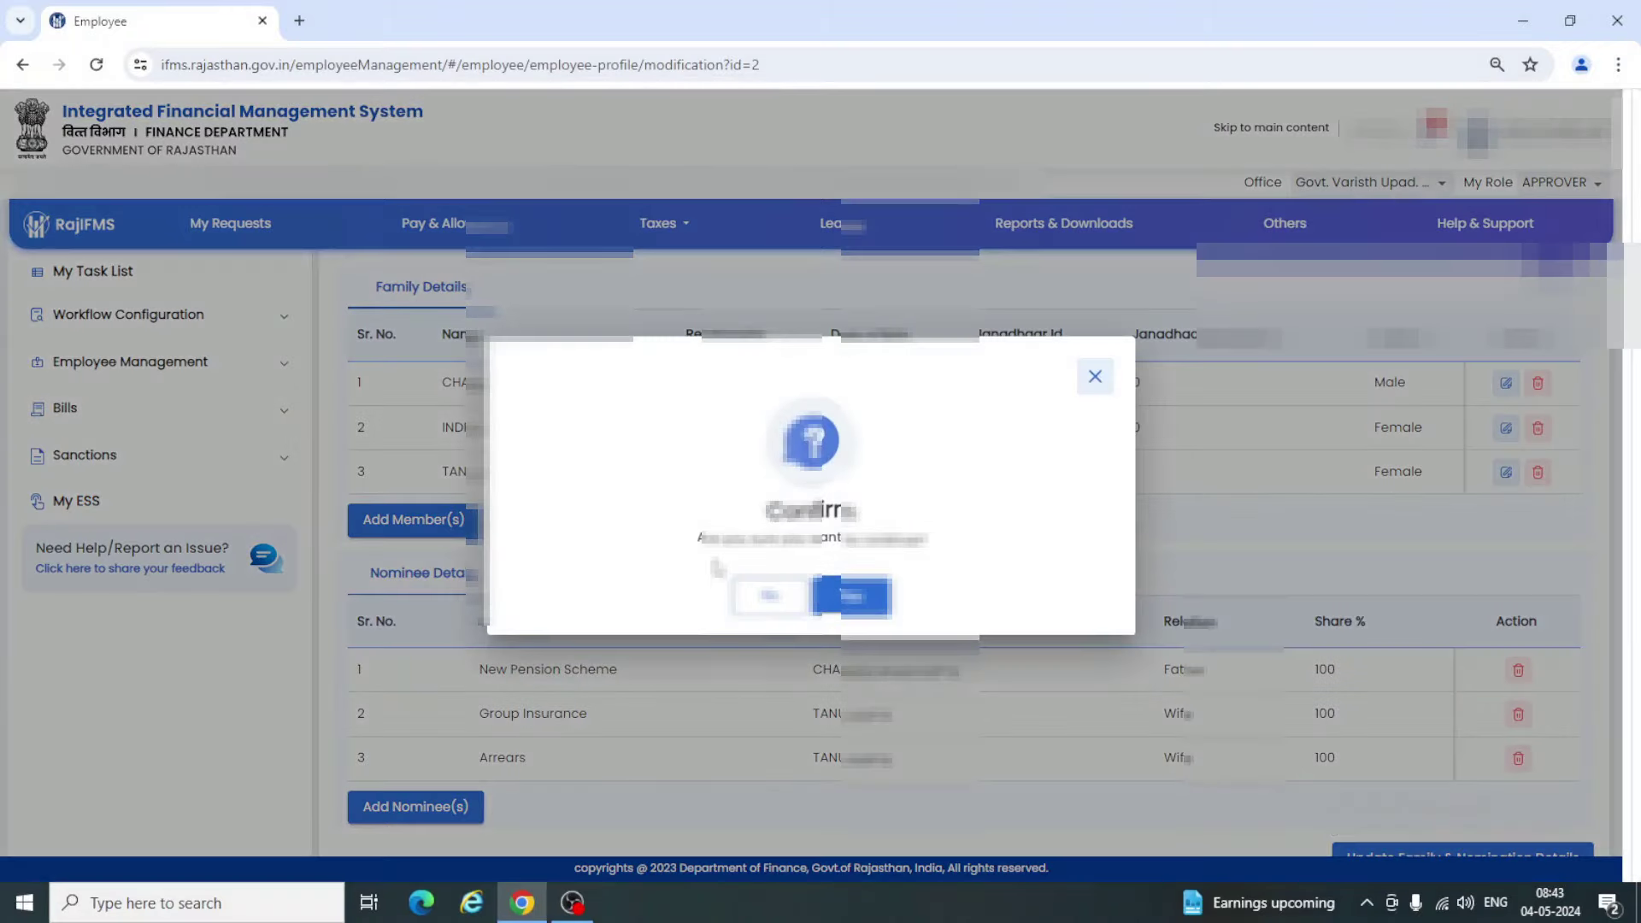
pyautogui.click(872, 607)
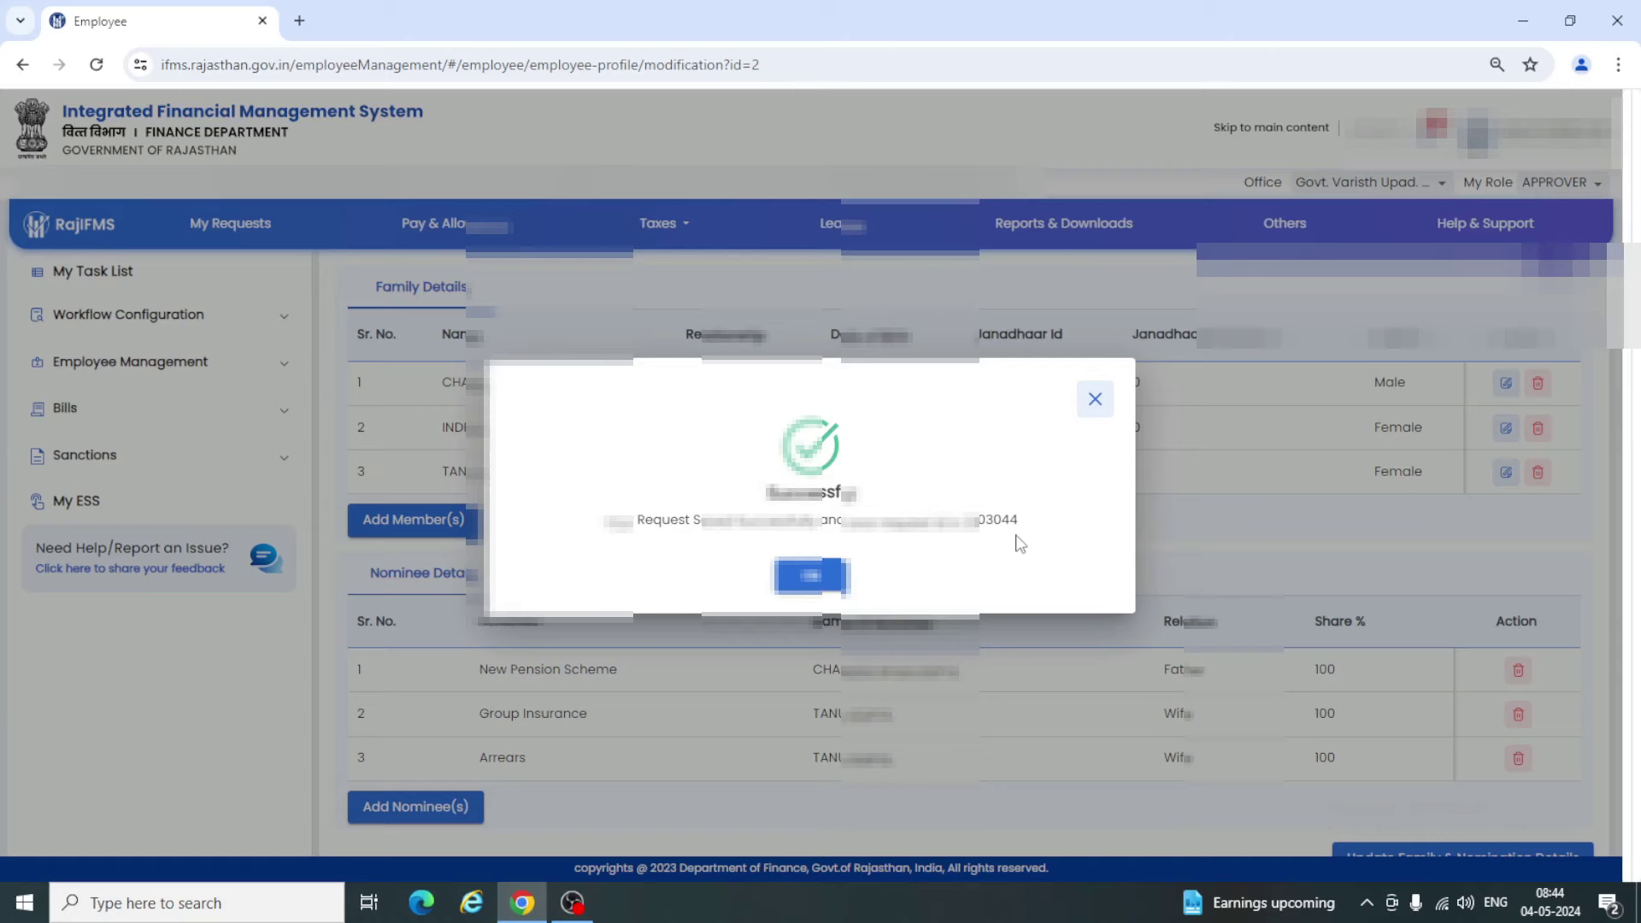
pyautogui.click(807, 577)
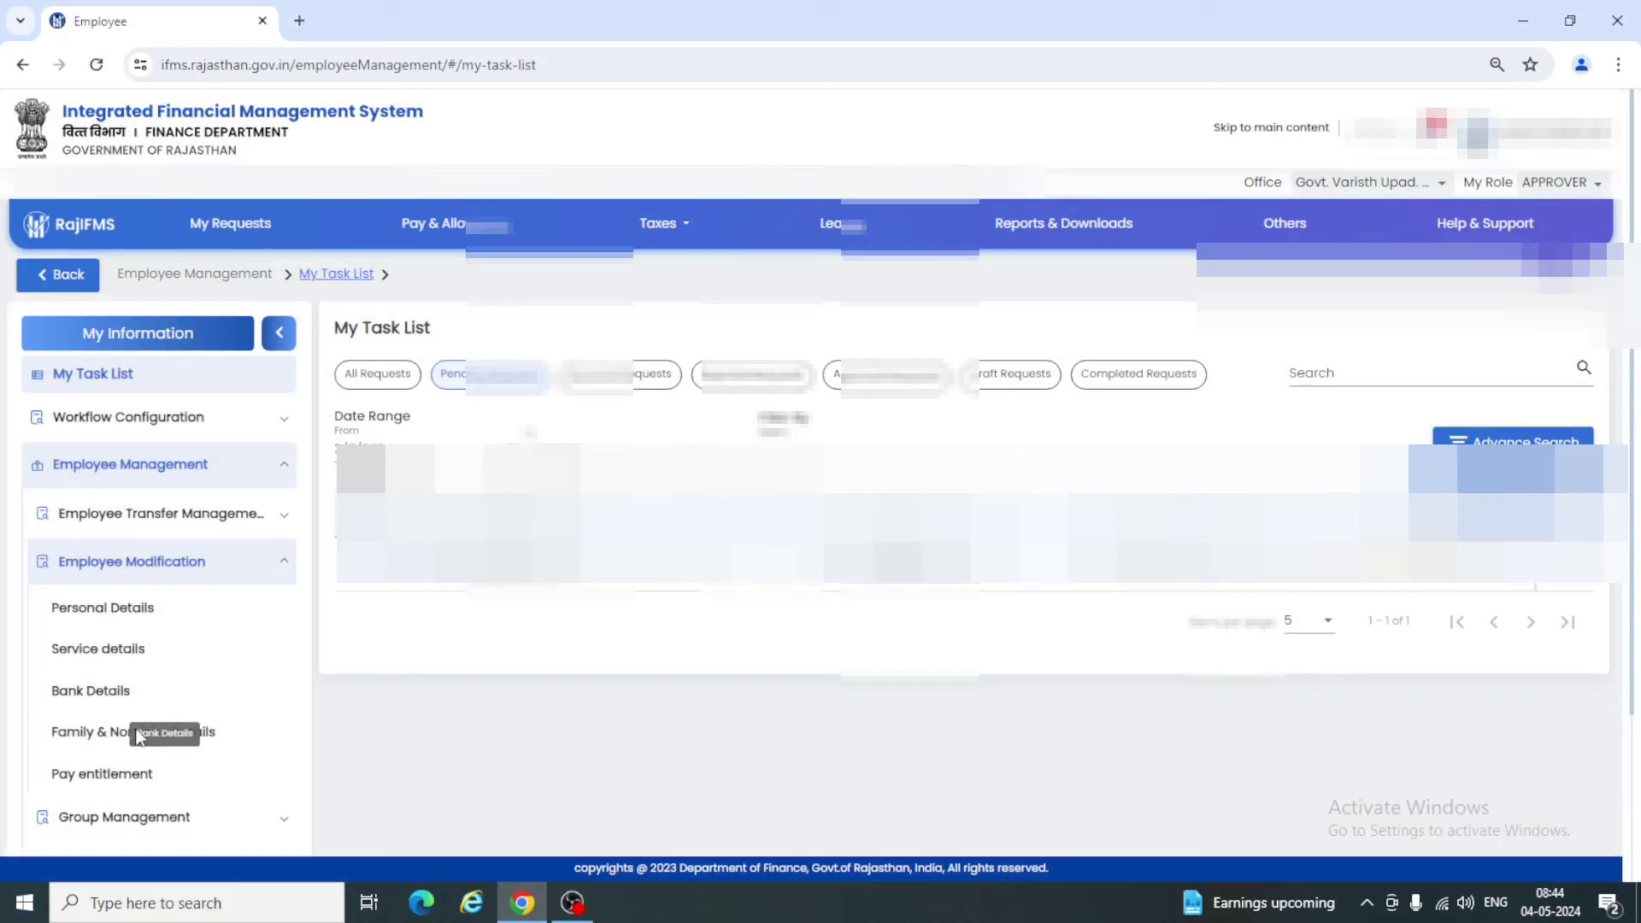
# Reopen the Family & Nominee Details employee list, show all employees on one page and open the updated employee's record
pyautogui.click(92, 739)
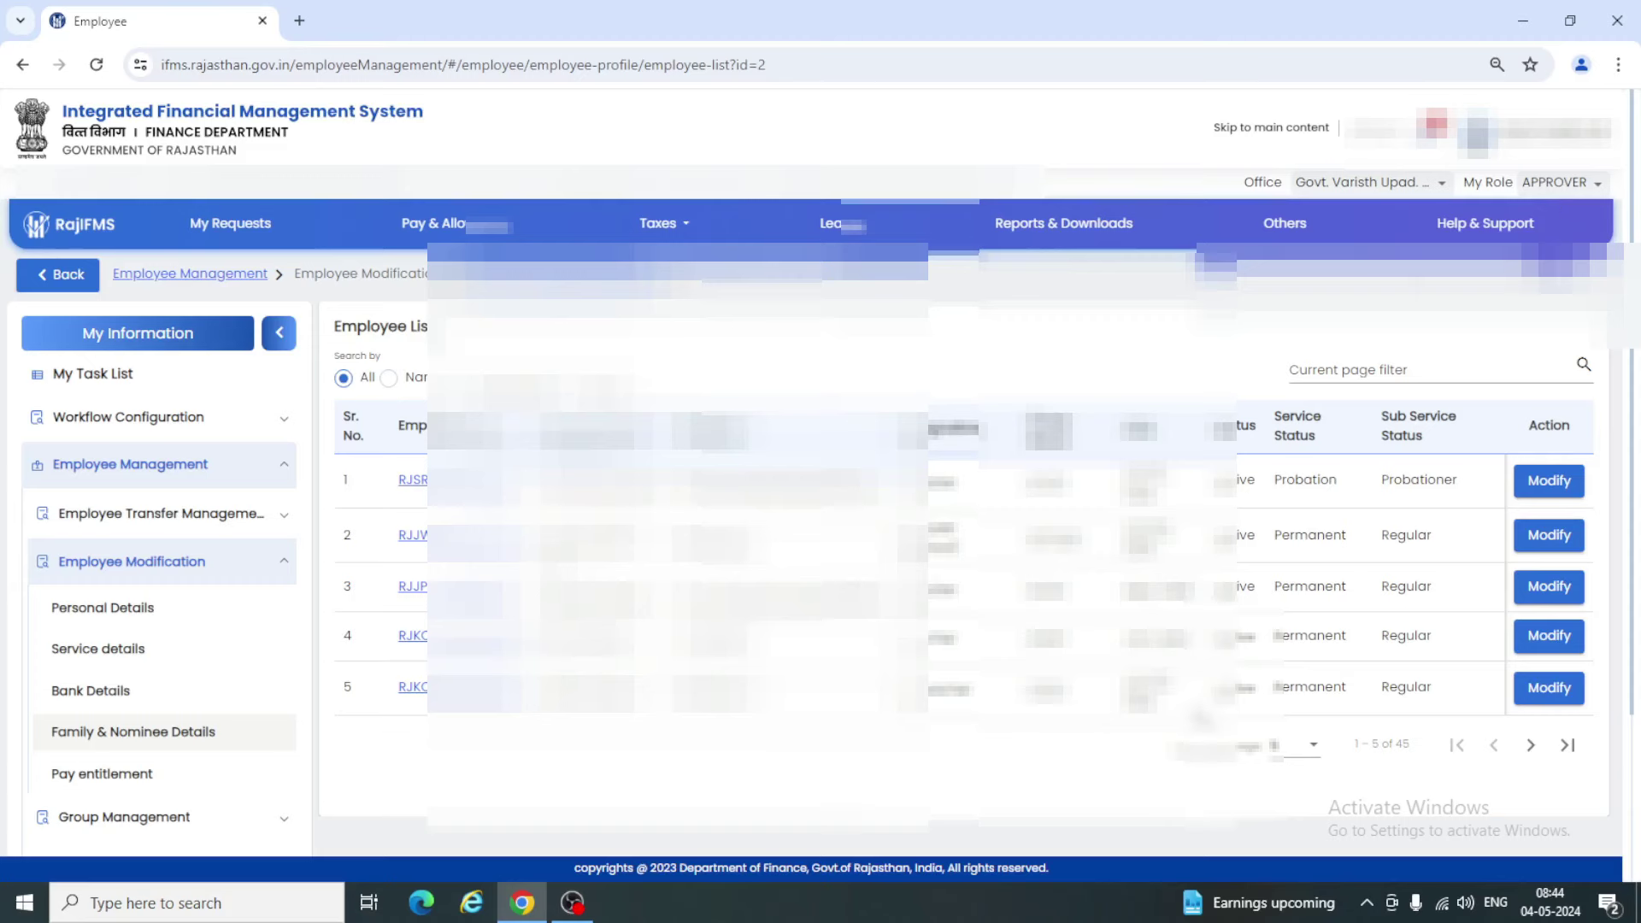
pyautogui.click(1312, 753)
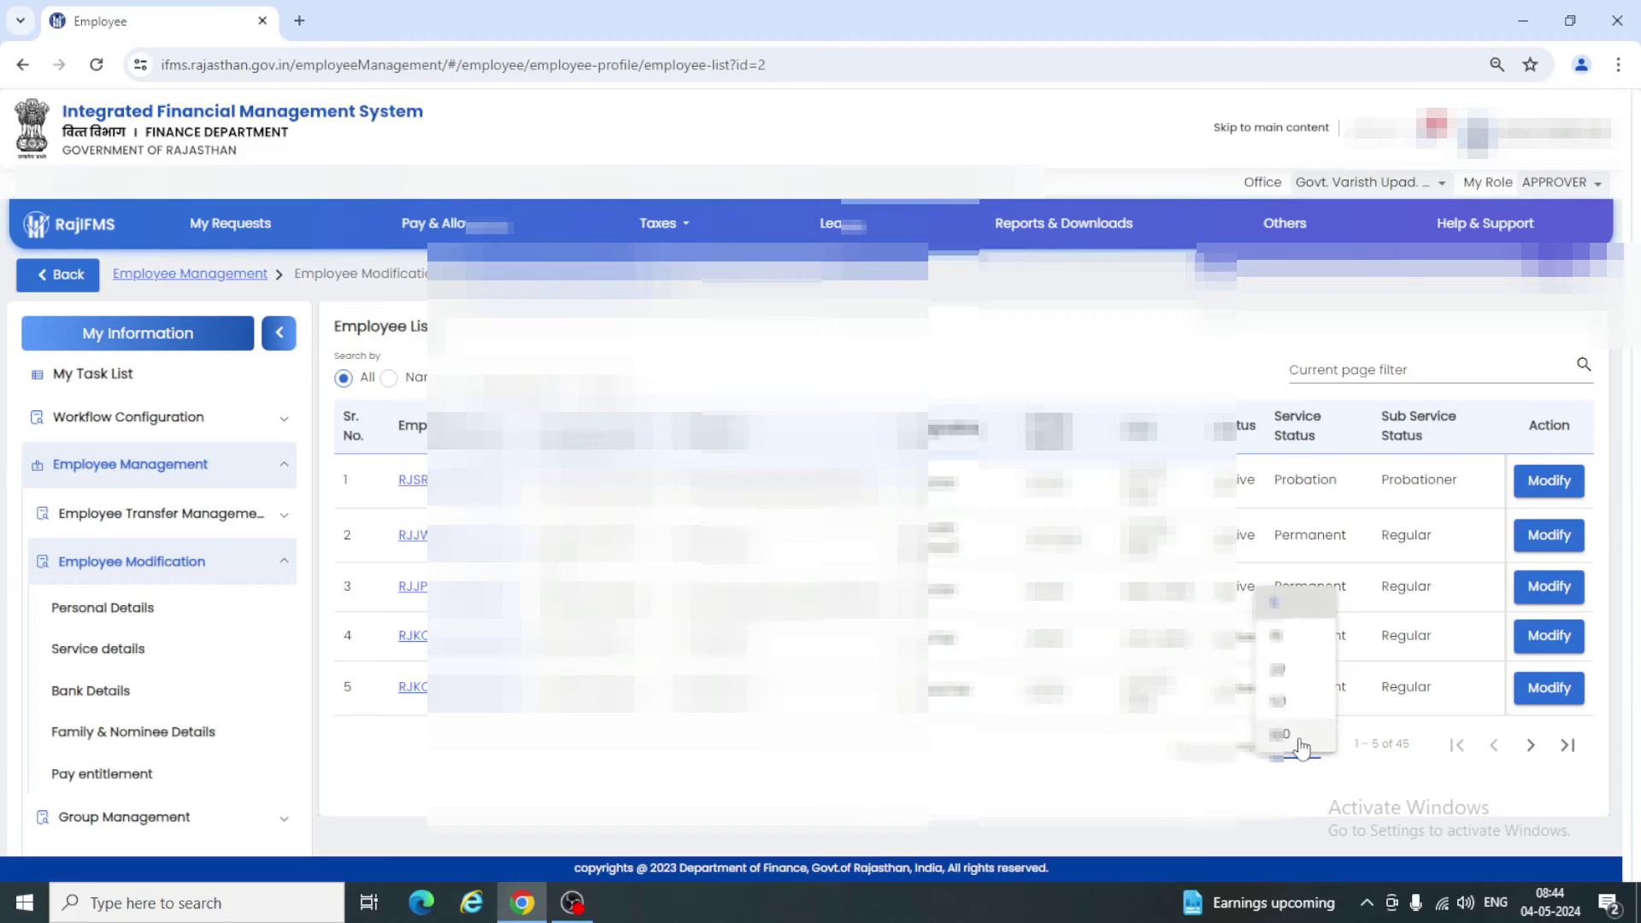
pyautogui.click(1280, 735)
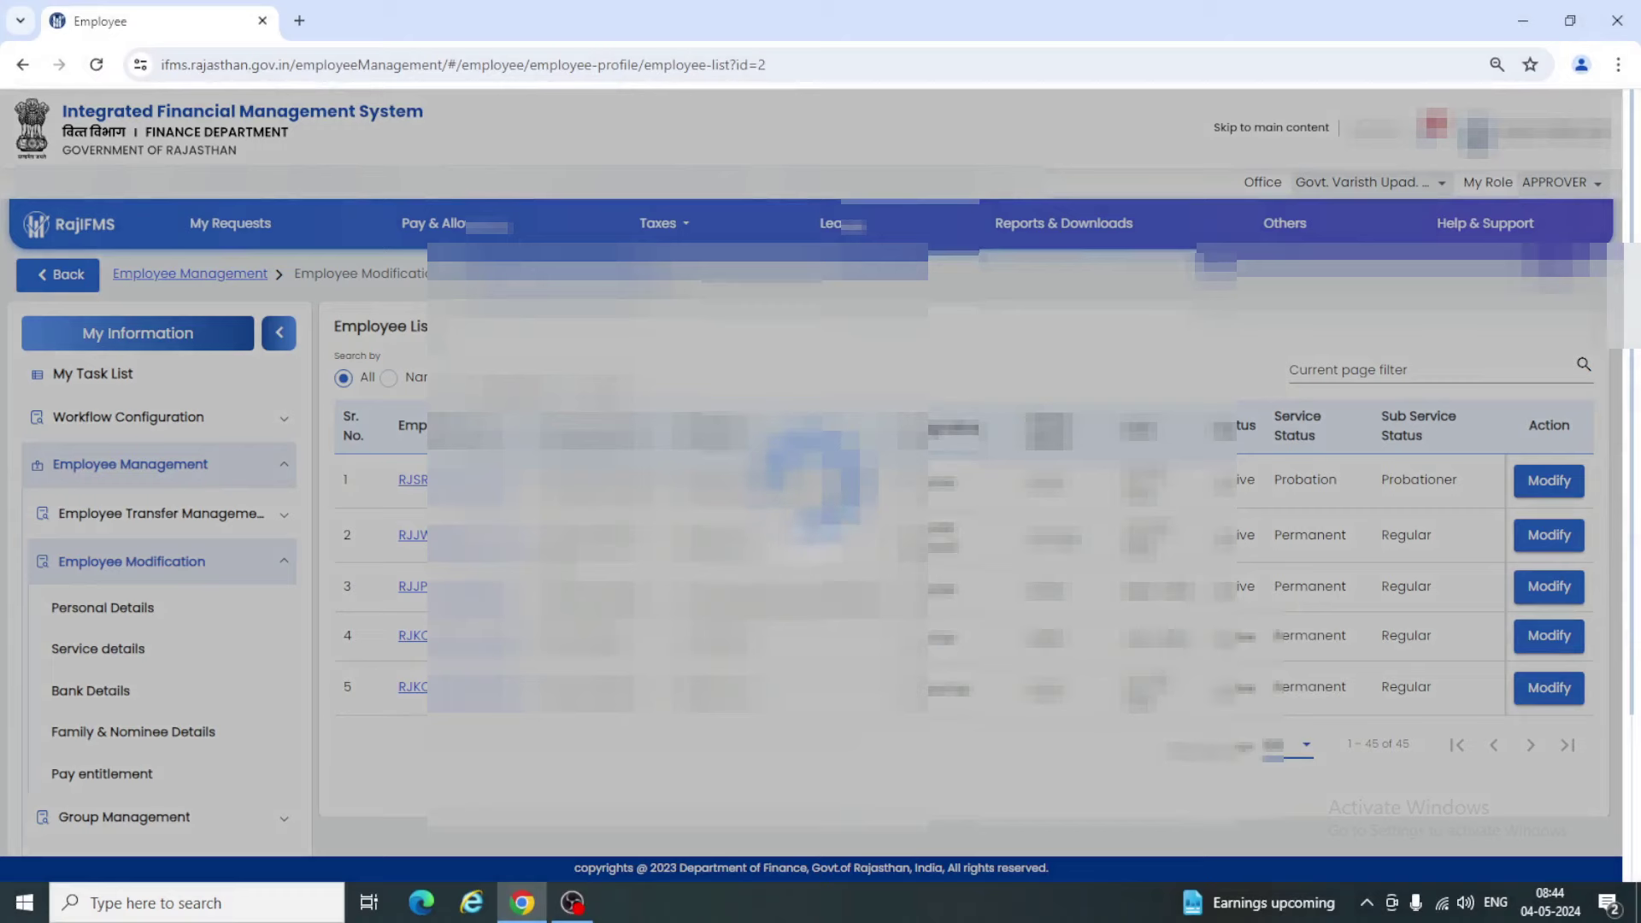
pyautogui.click(97, 66)
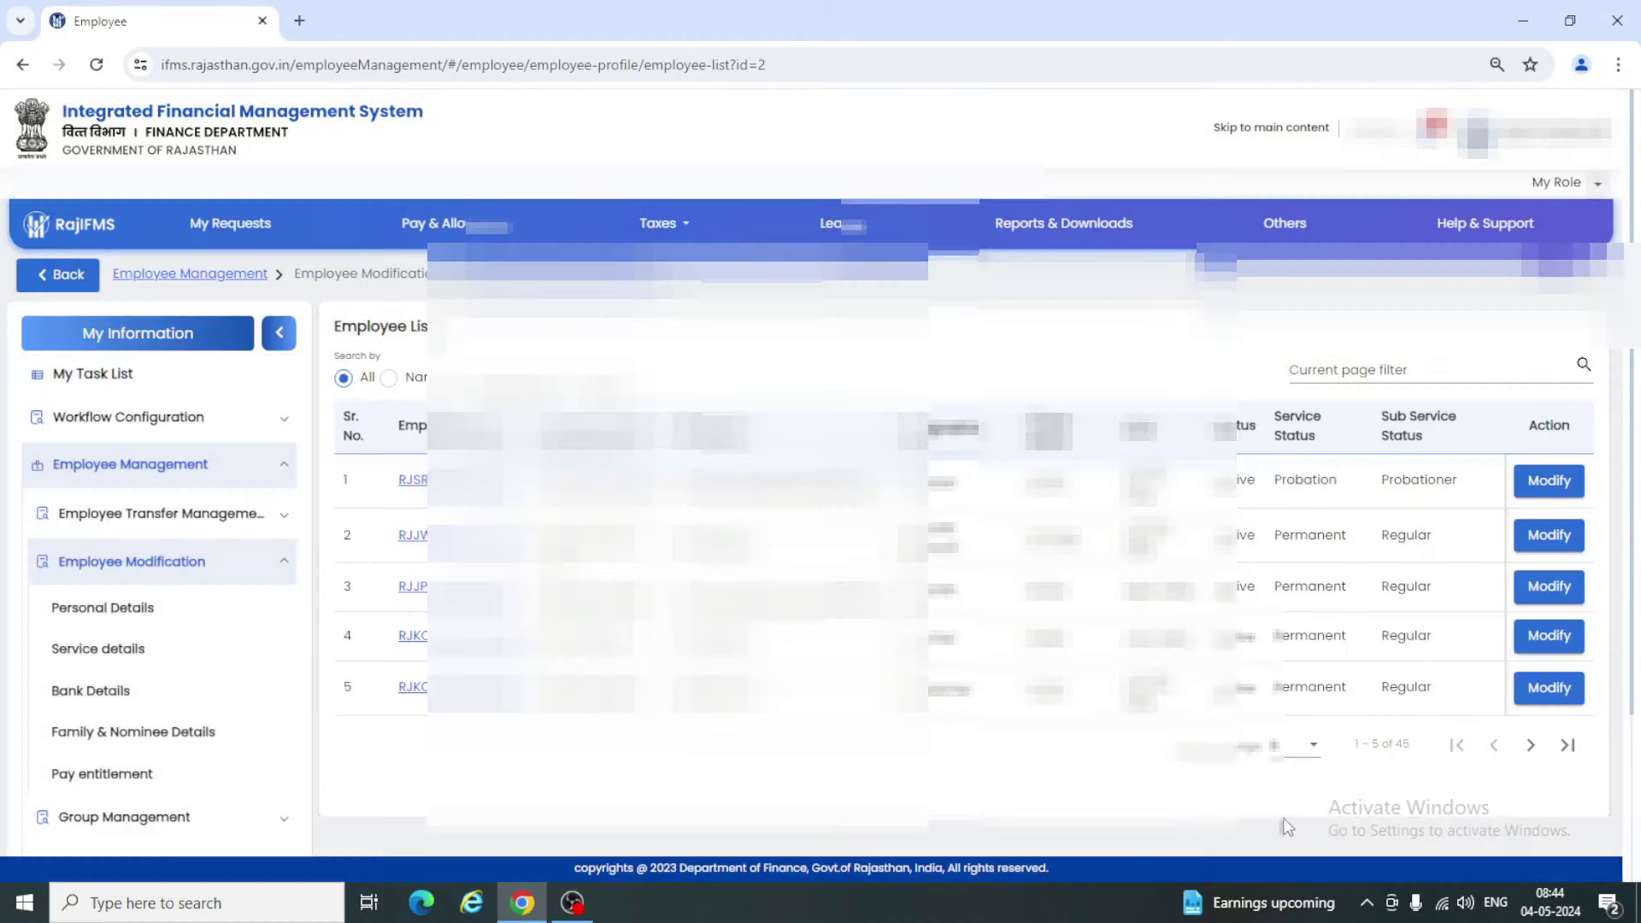
pyautogui.click(1287, 747)
pyautogui.click(1281, 736)
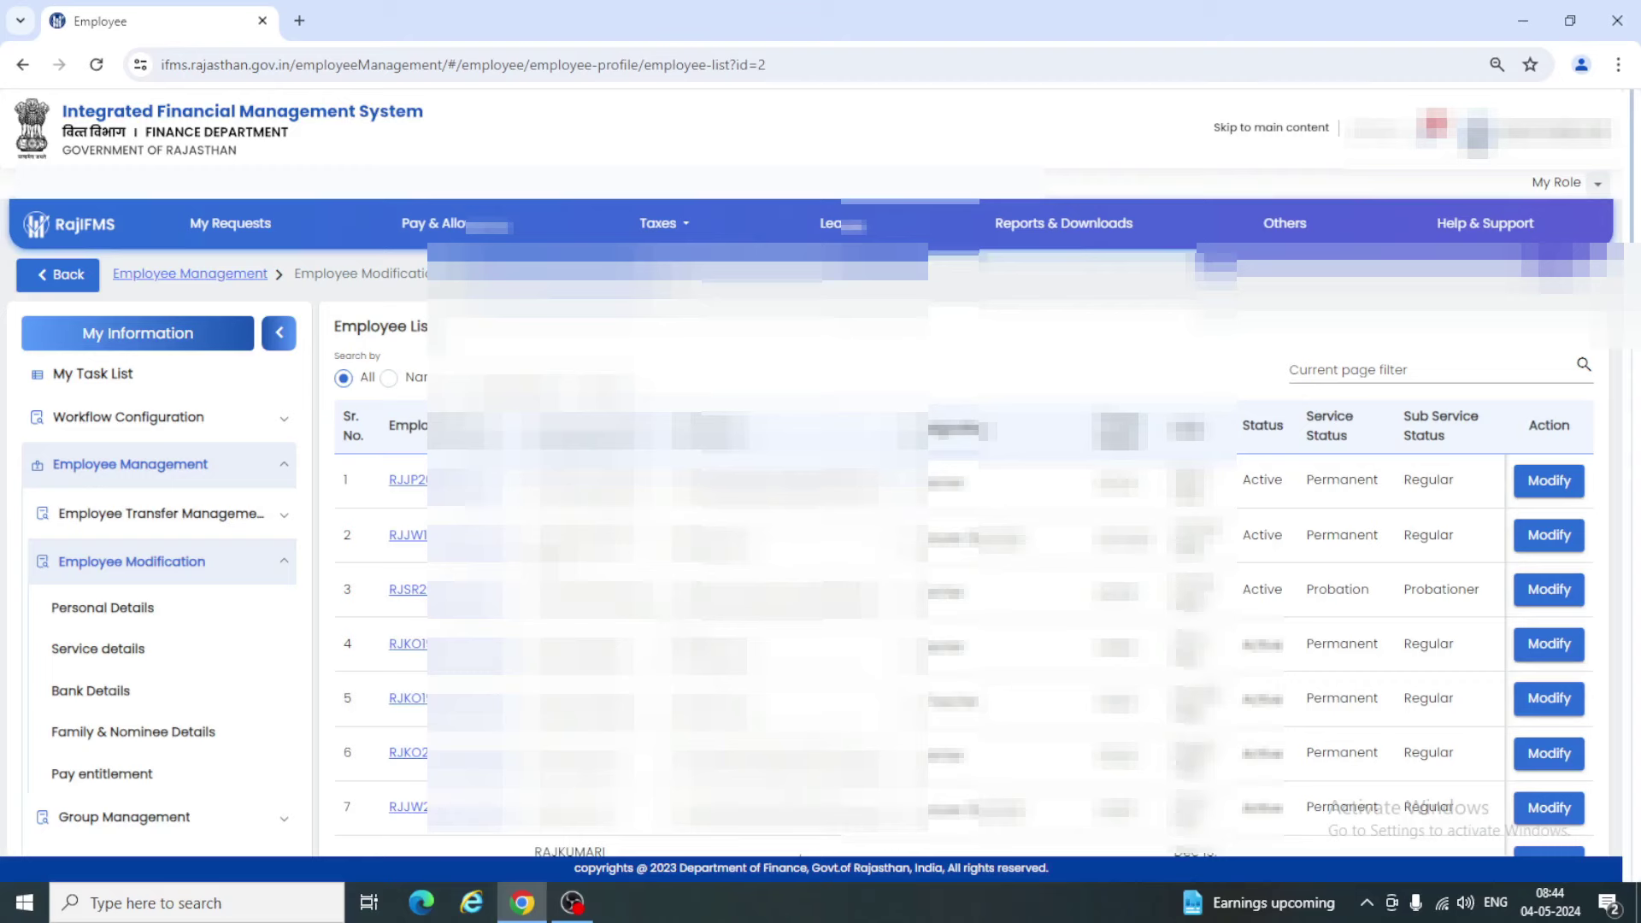
pyautogui.scroll(-5, 855, 556)
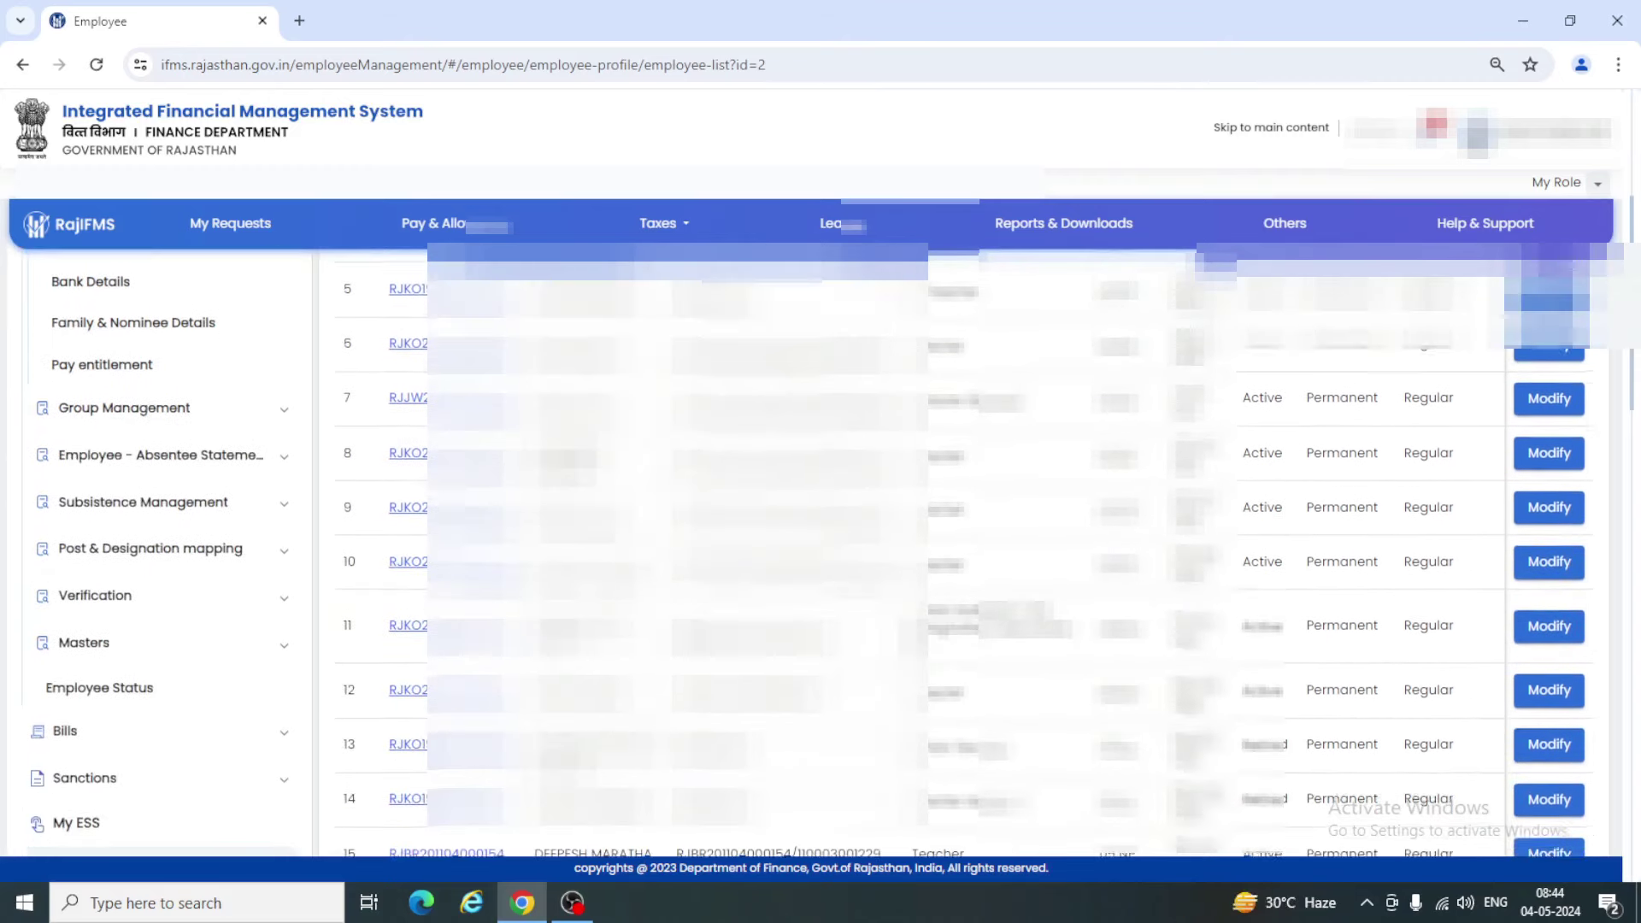
pyautogui.click(1558, 637)
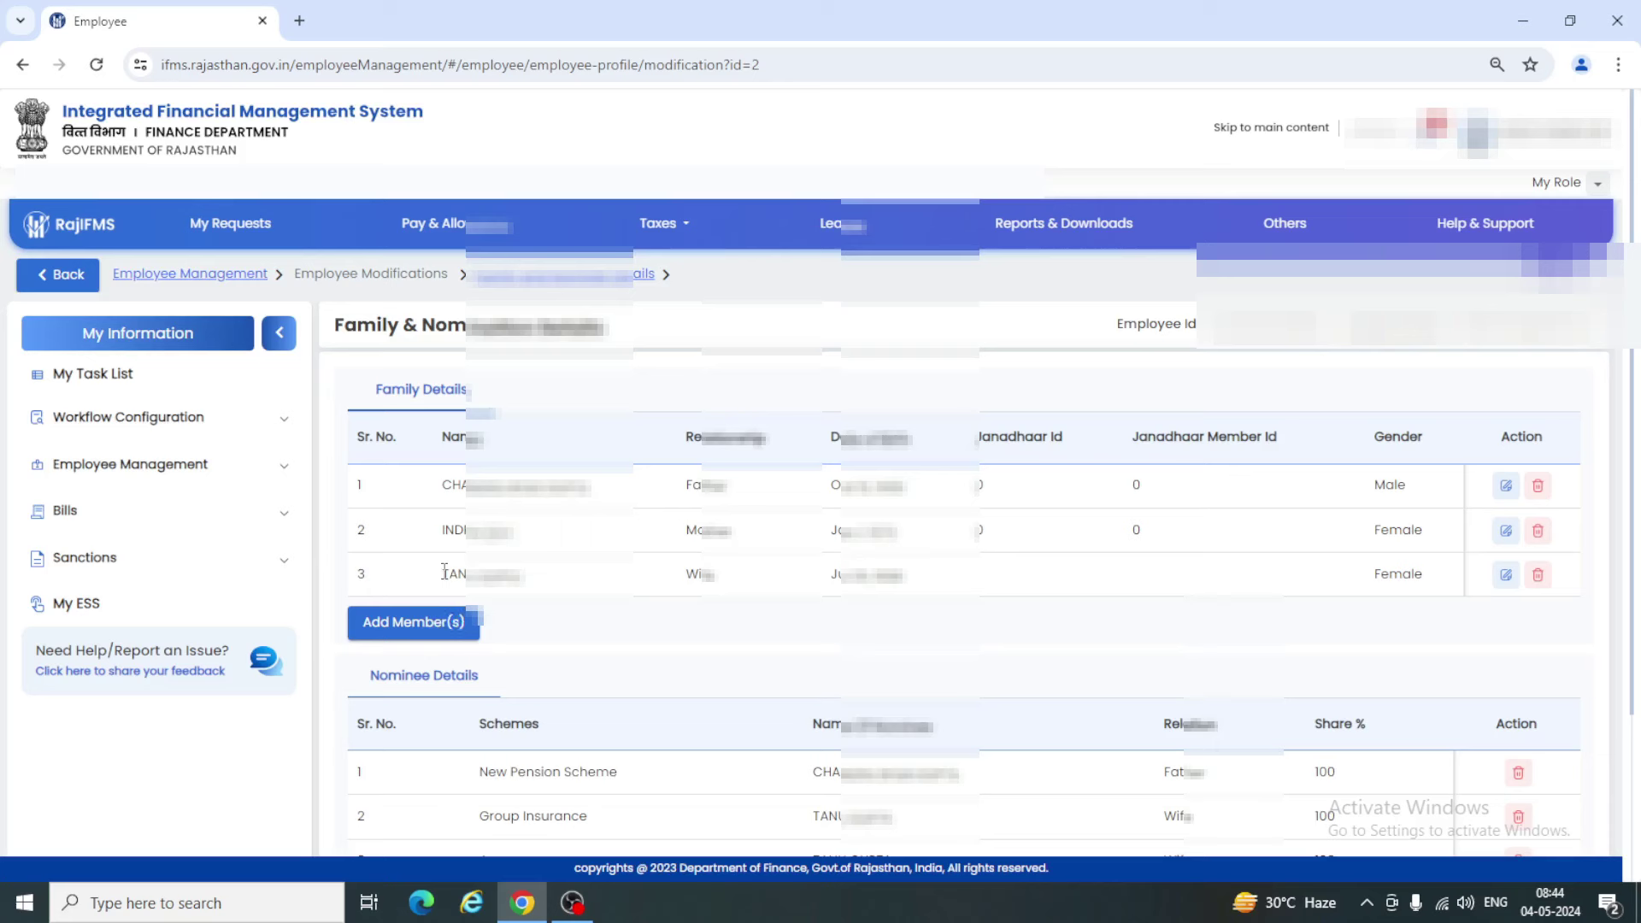
# Check the wife's entries in the employee's family and nominee details
pyautogui.doubleClick(445, 572)
pyautogui.click(578, 630)
pyautogui.scroll(-1, 583, 632)
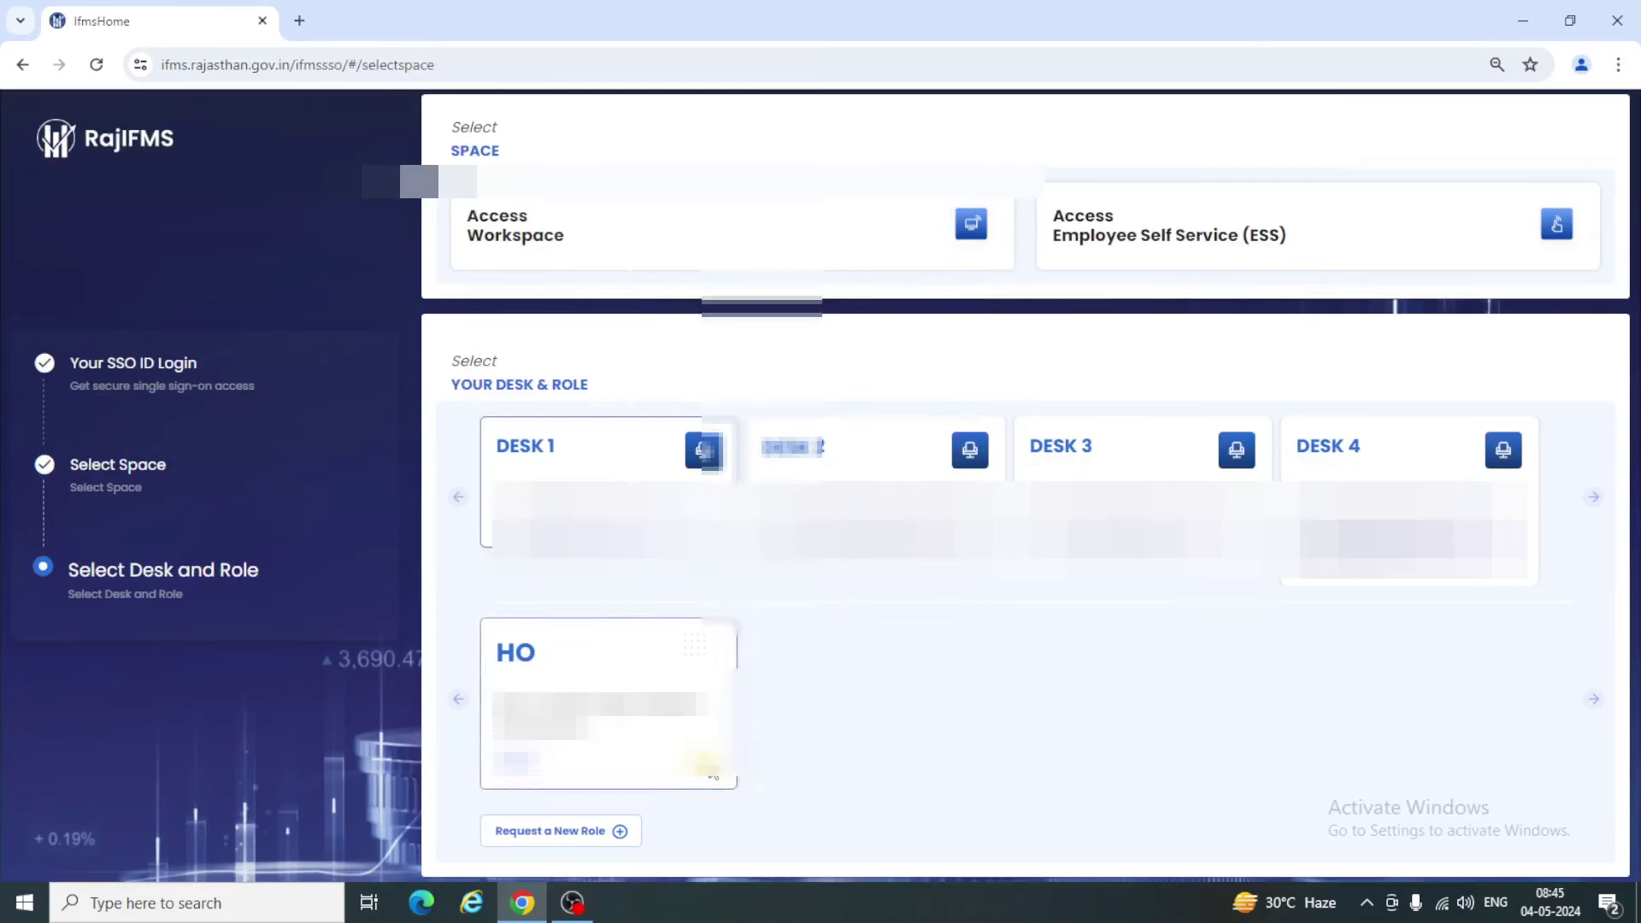
# Enter the workspace with the HO role on Desk 1 and open Process Task Assignment in the employee management module
pyautogui.click(609, 684)
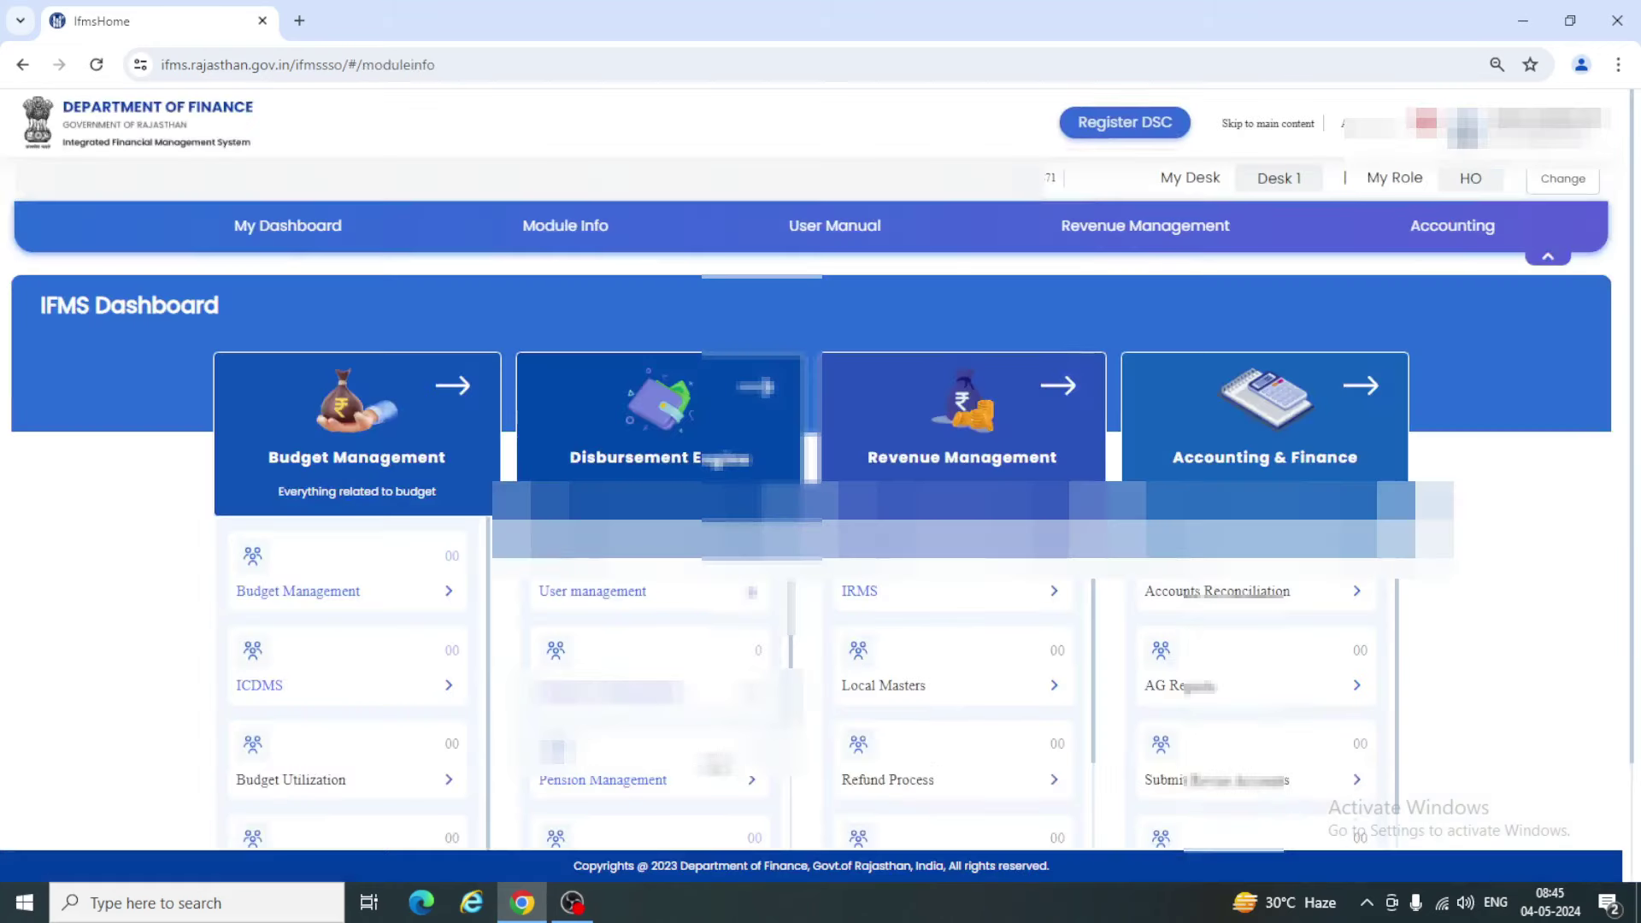
pyautogui.click(609, 684)
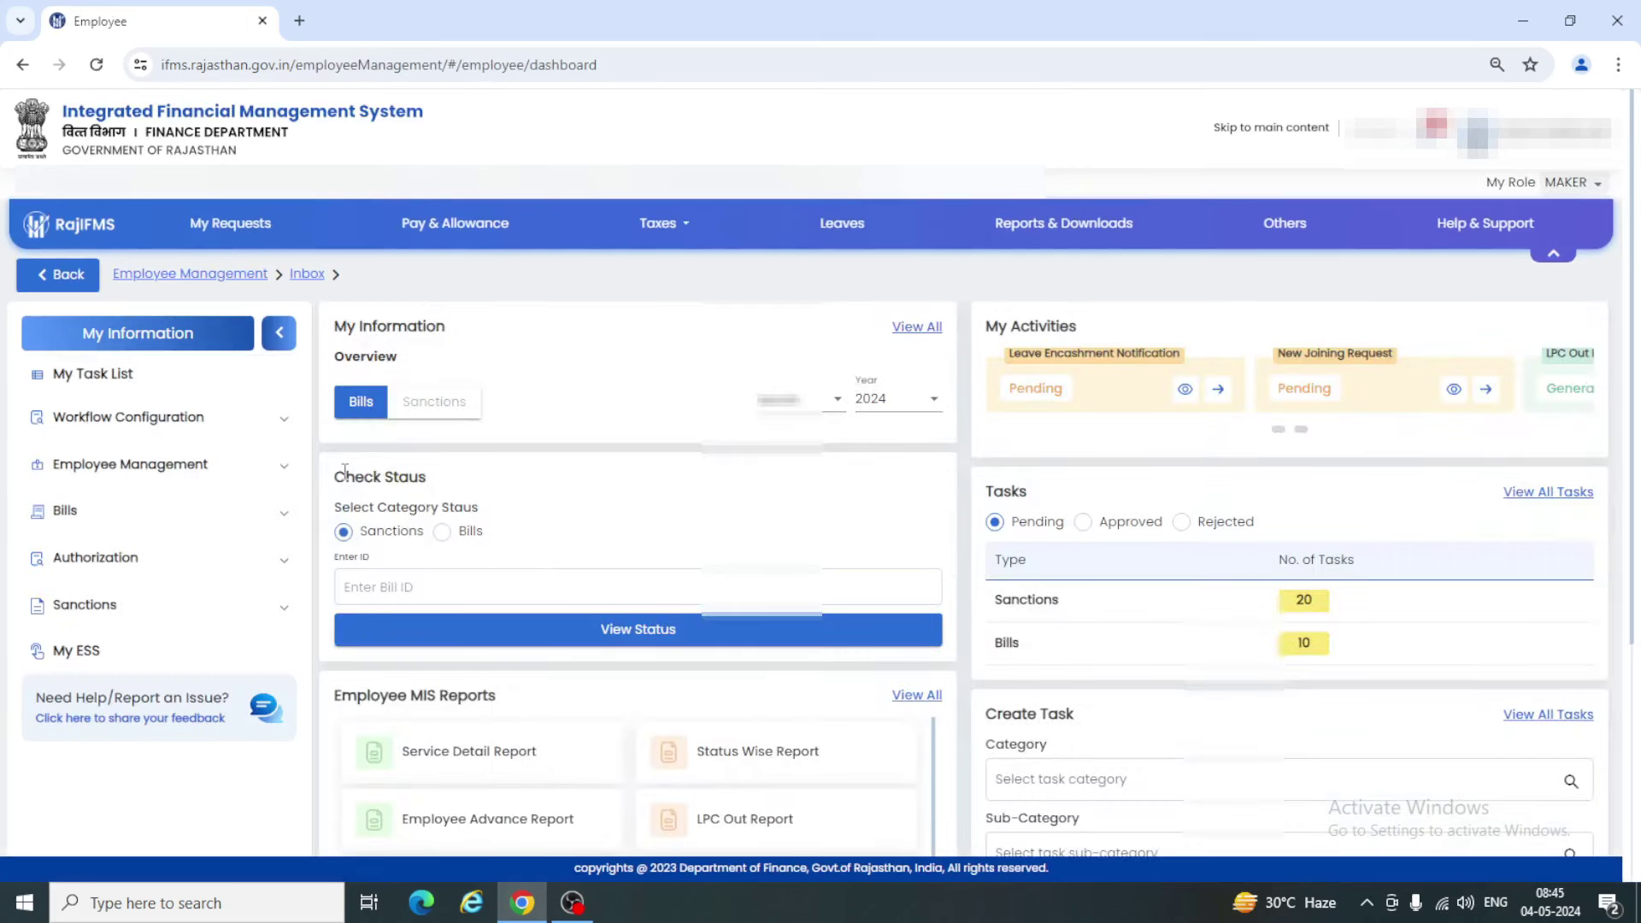
pyautogui.click(255, 425)
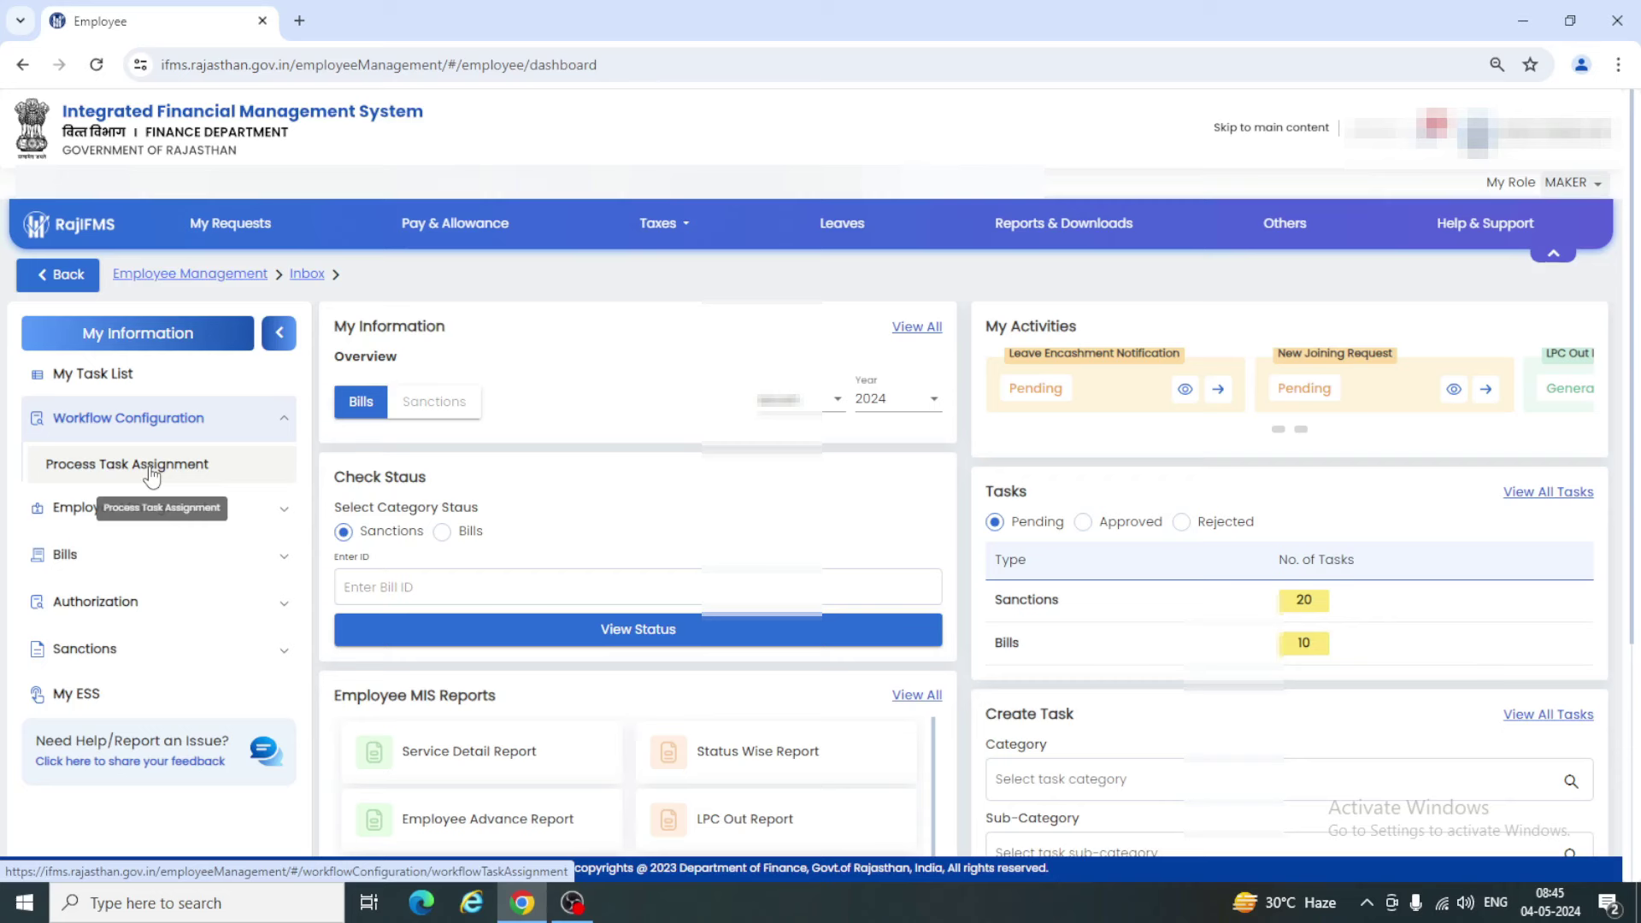
pyautogui.click(152, 472)
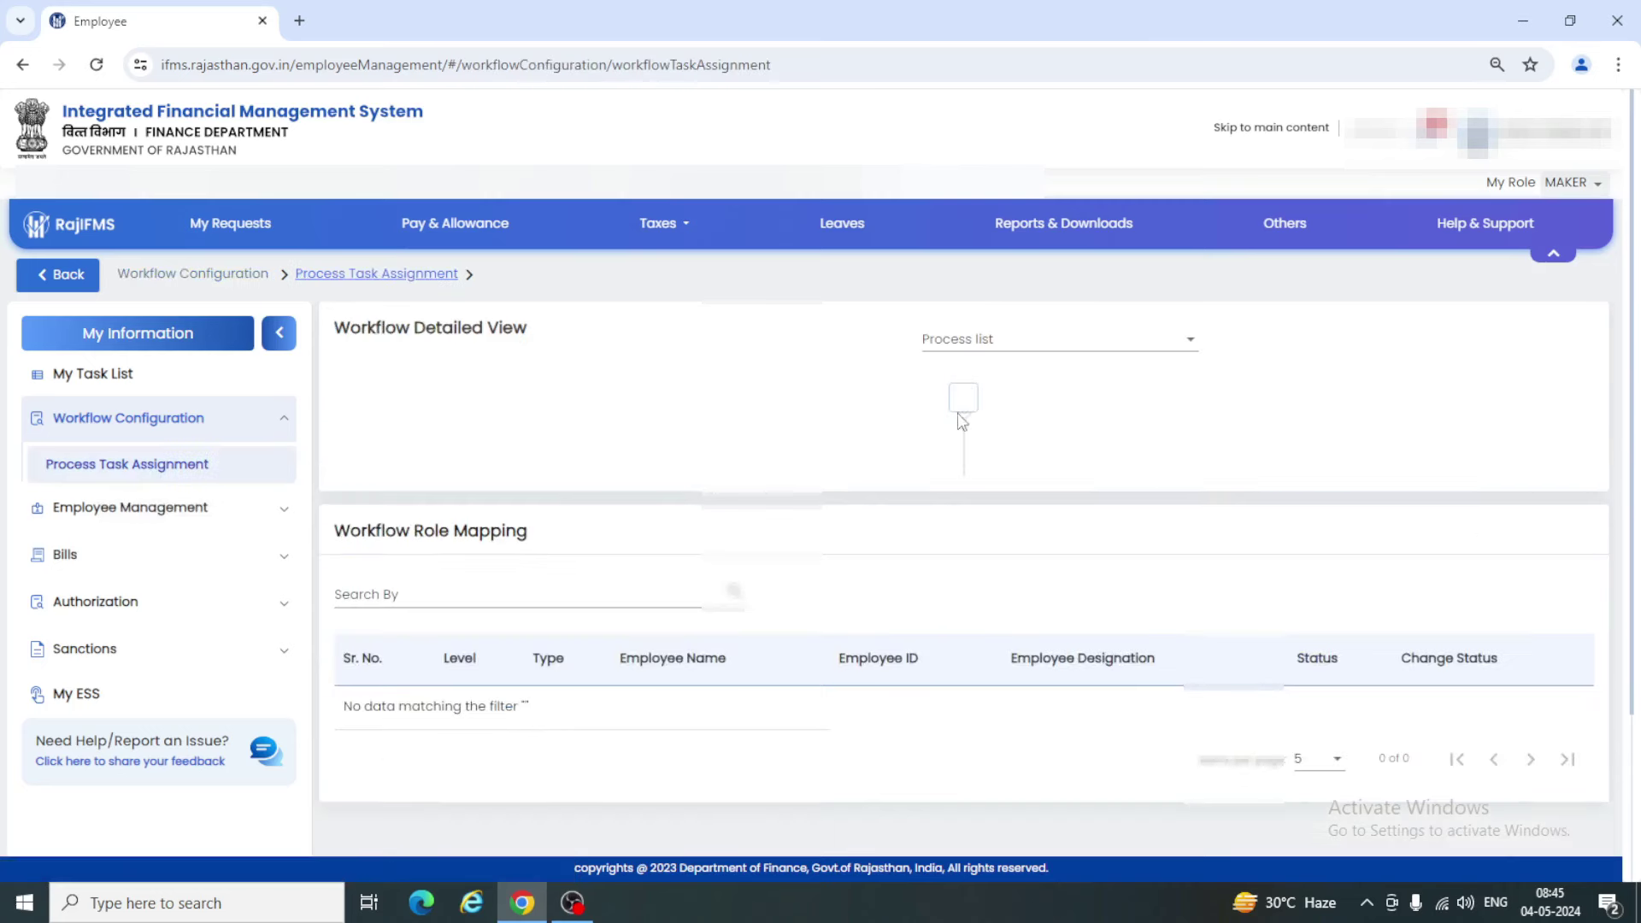
# Search the process list for BANK and select the Modification-Bank Details process
pyautogui.click(1034, 342)
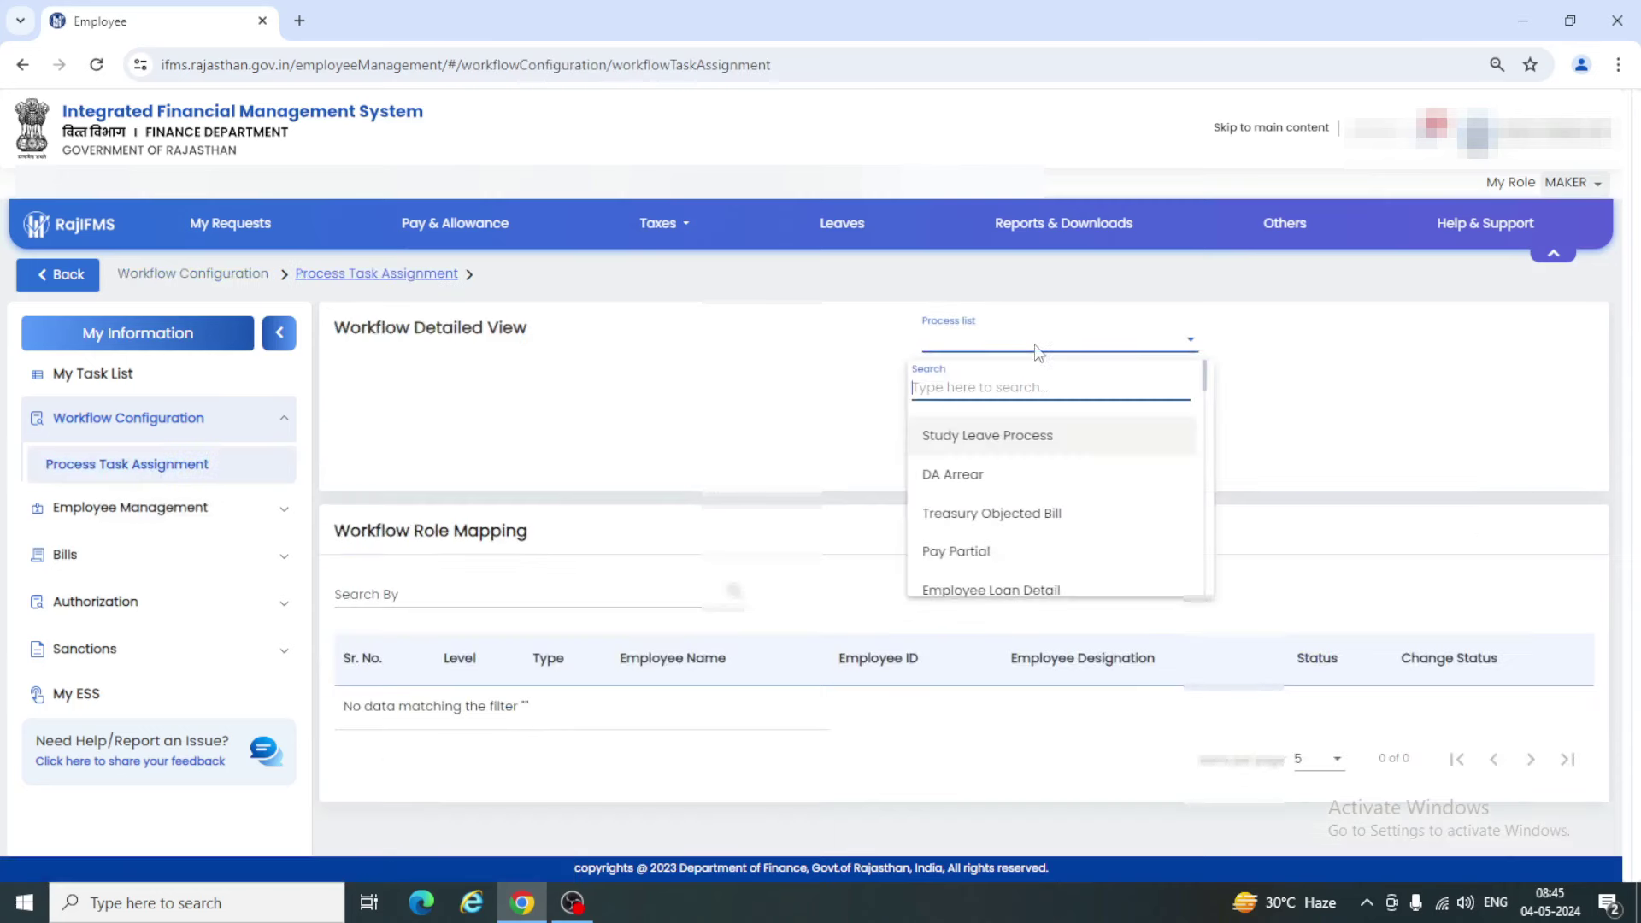
pyautogui.write('BANK')
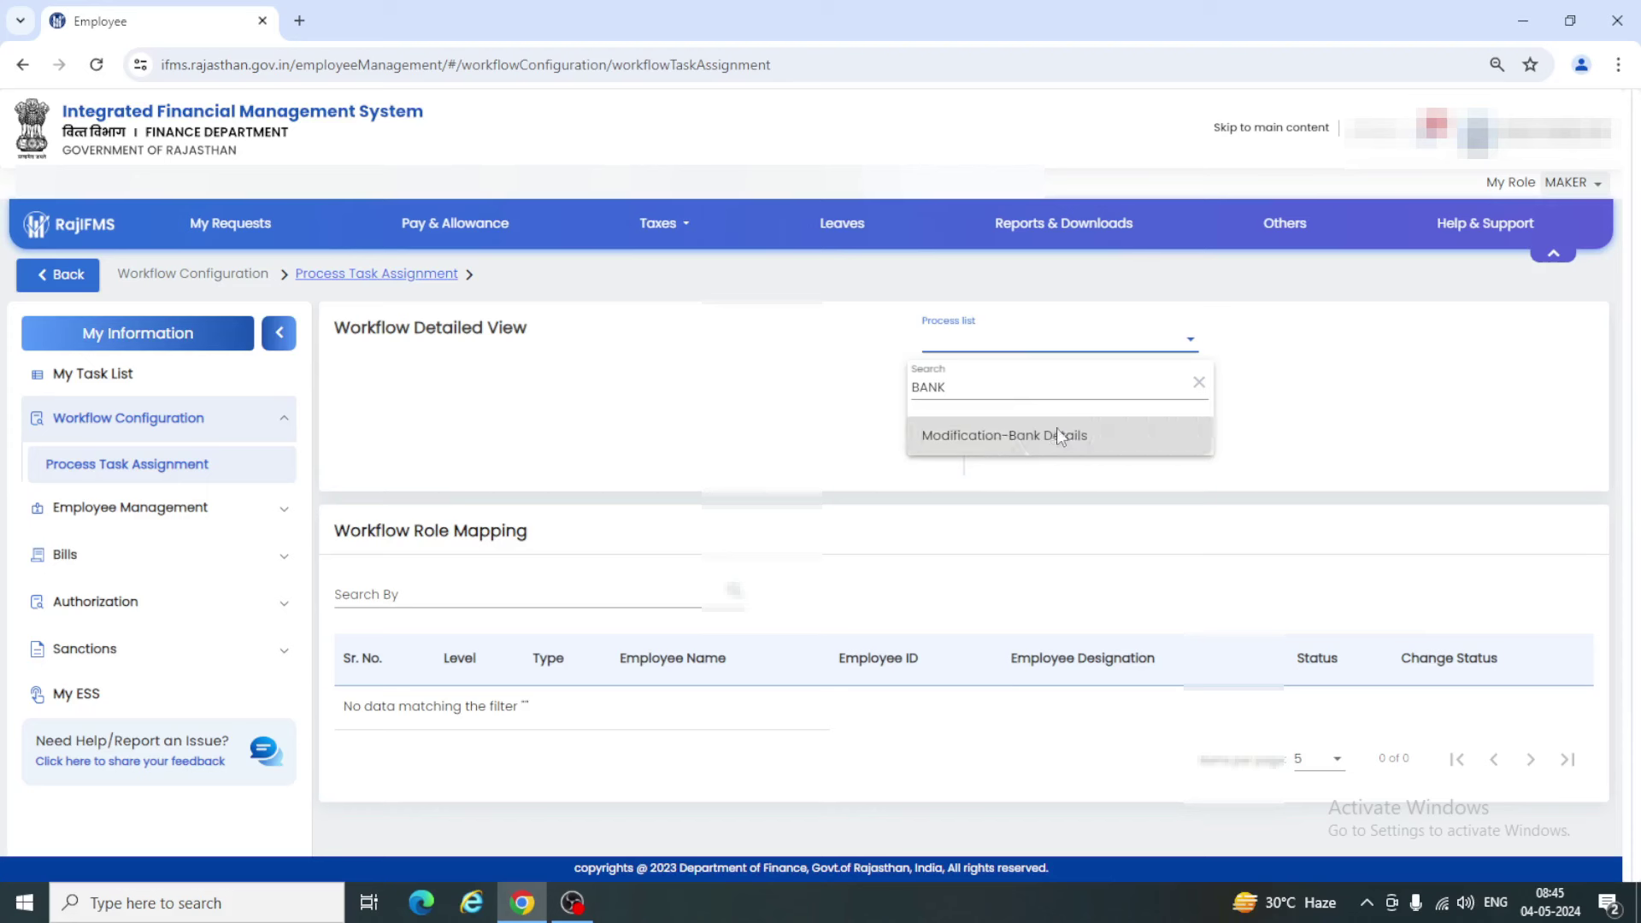
pyautogui.click(1057, 431)
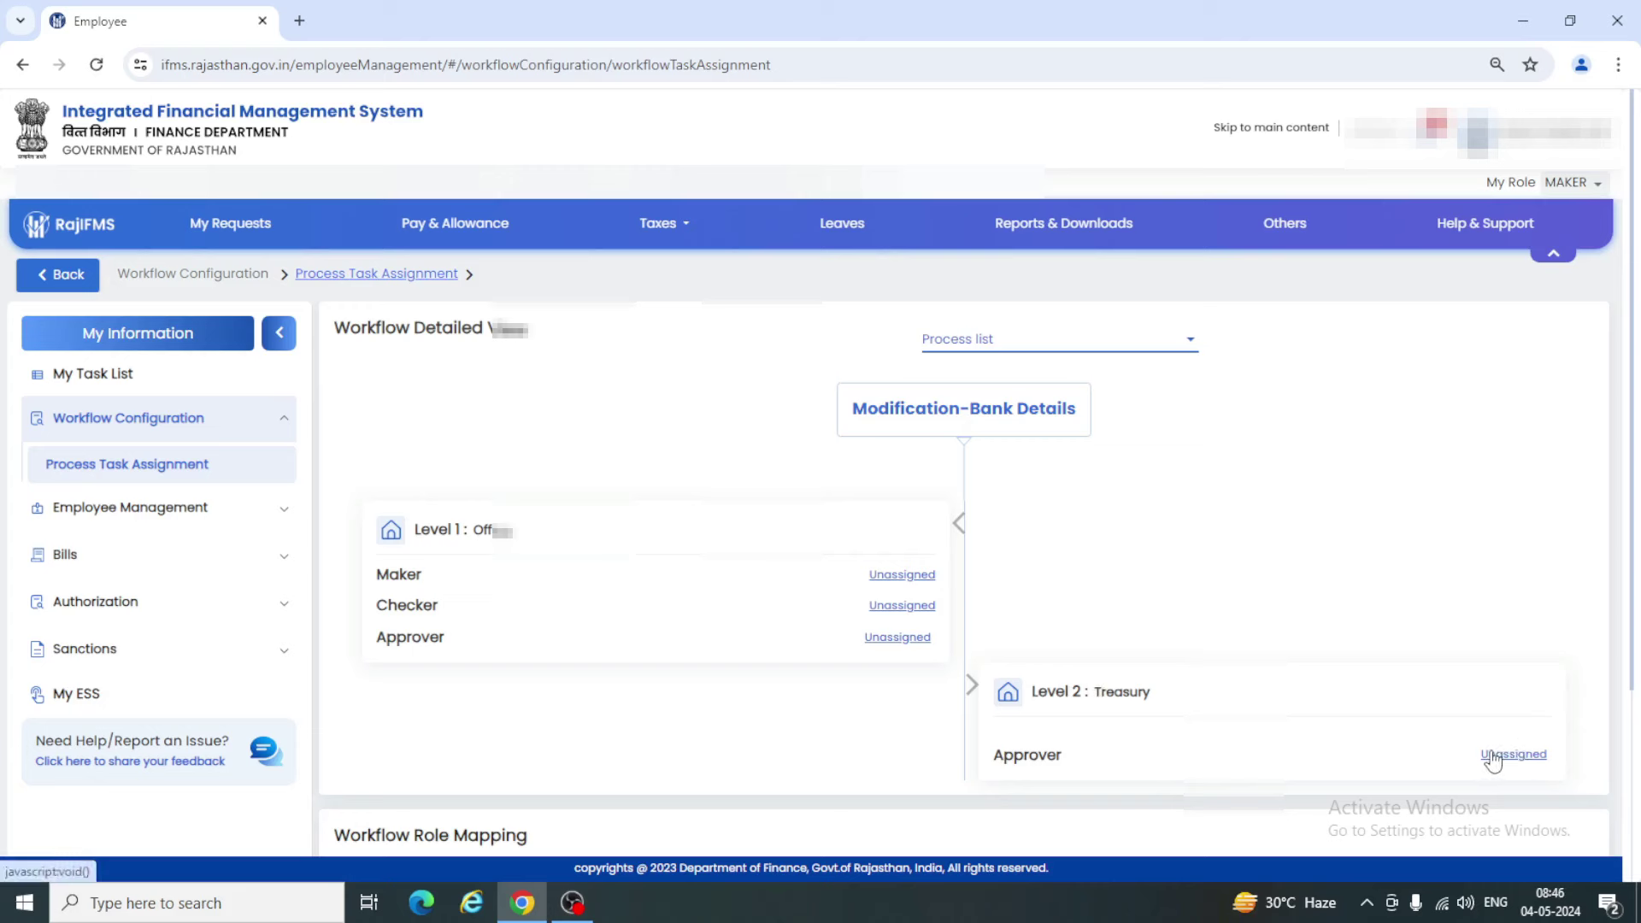
# Assign the employee with the HO designation as Level 1 Maker for Modification-Bank Details and confirm the request
pyautogui.click(896, 575)
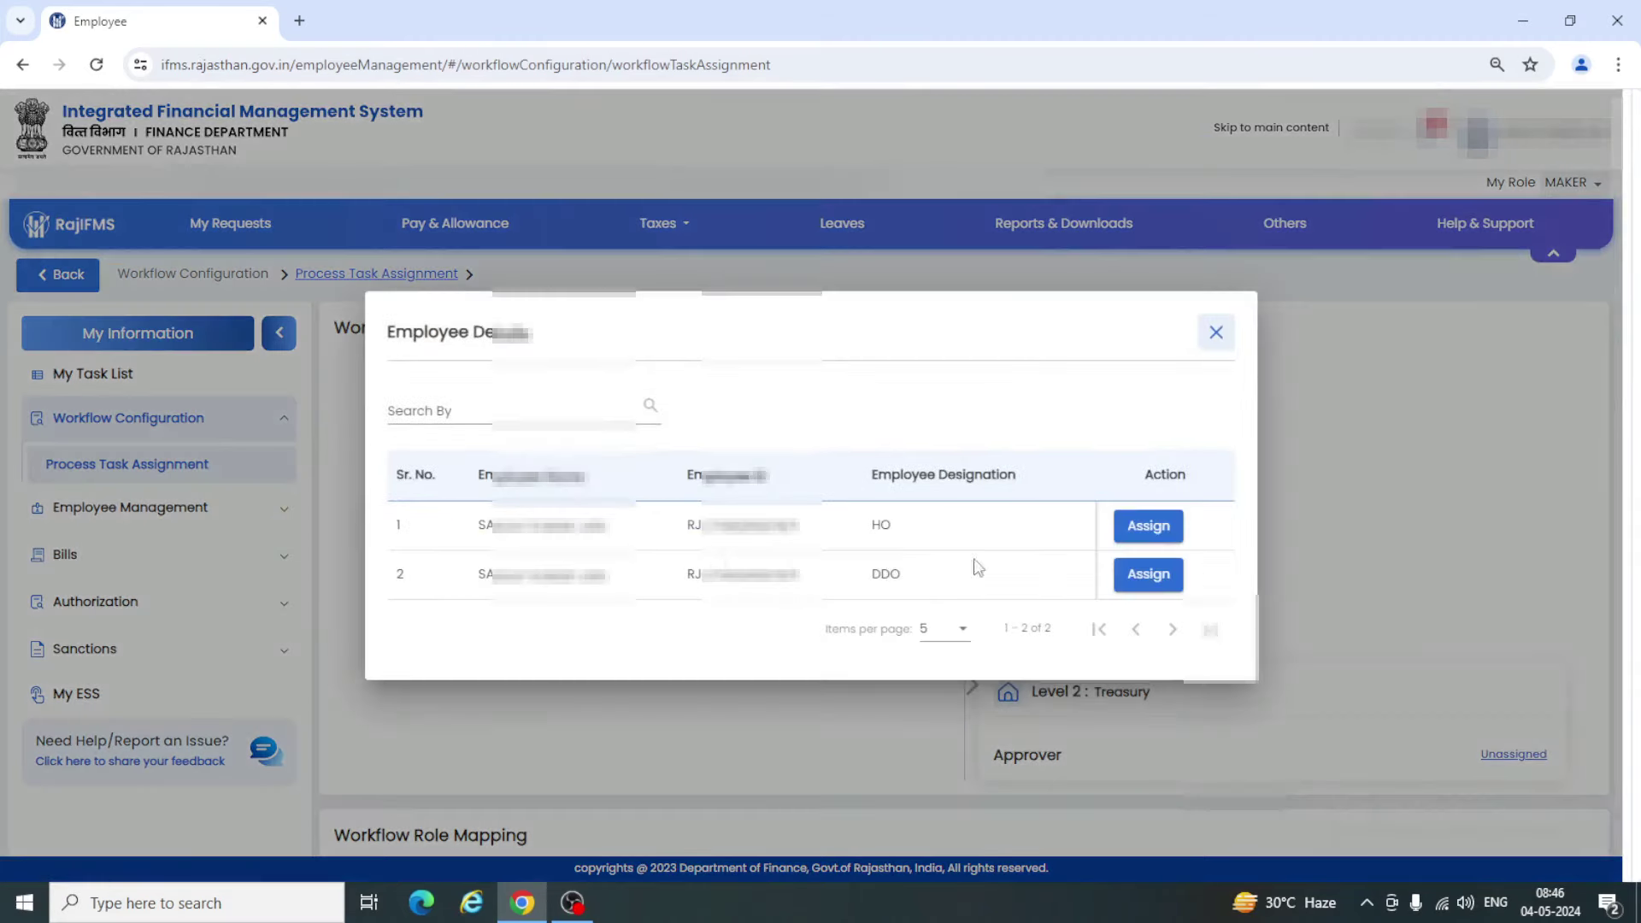
pyautogui.click(1148, 525)
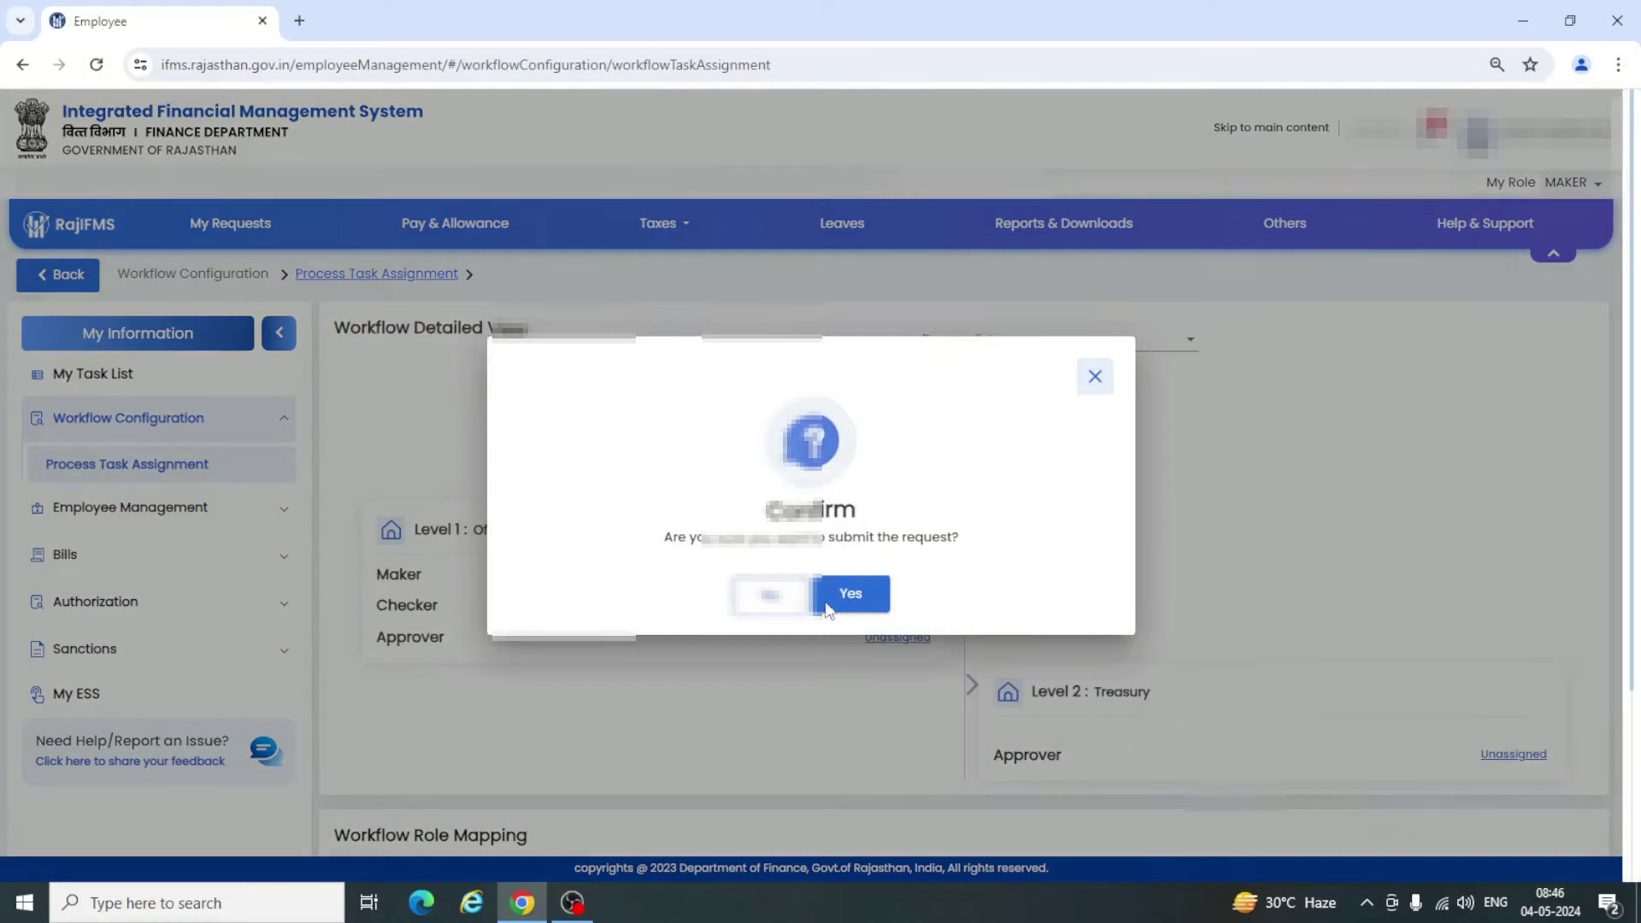
pyautogui.click(853, 606)
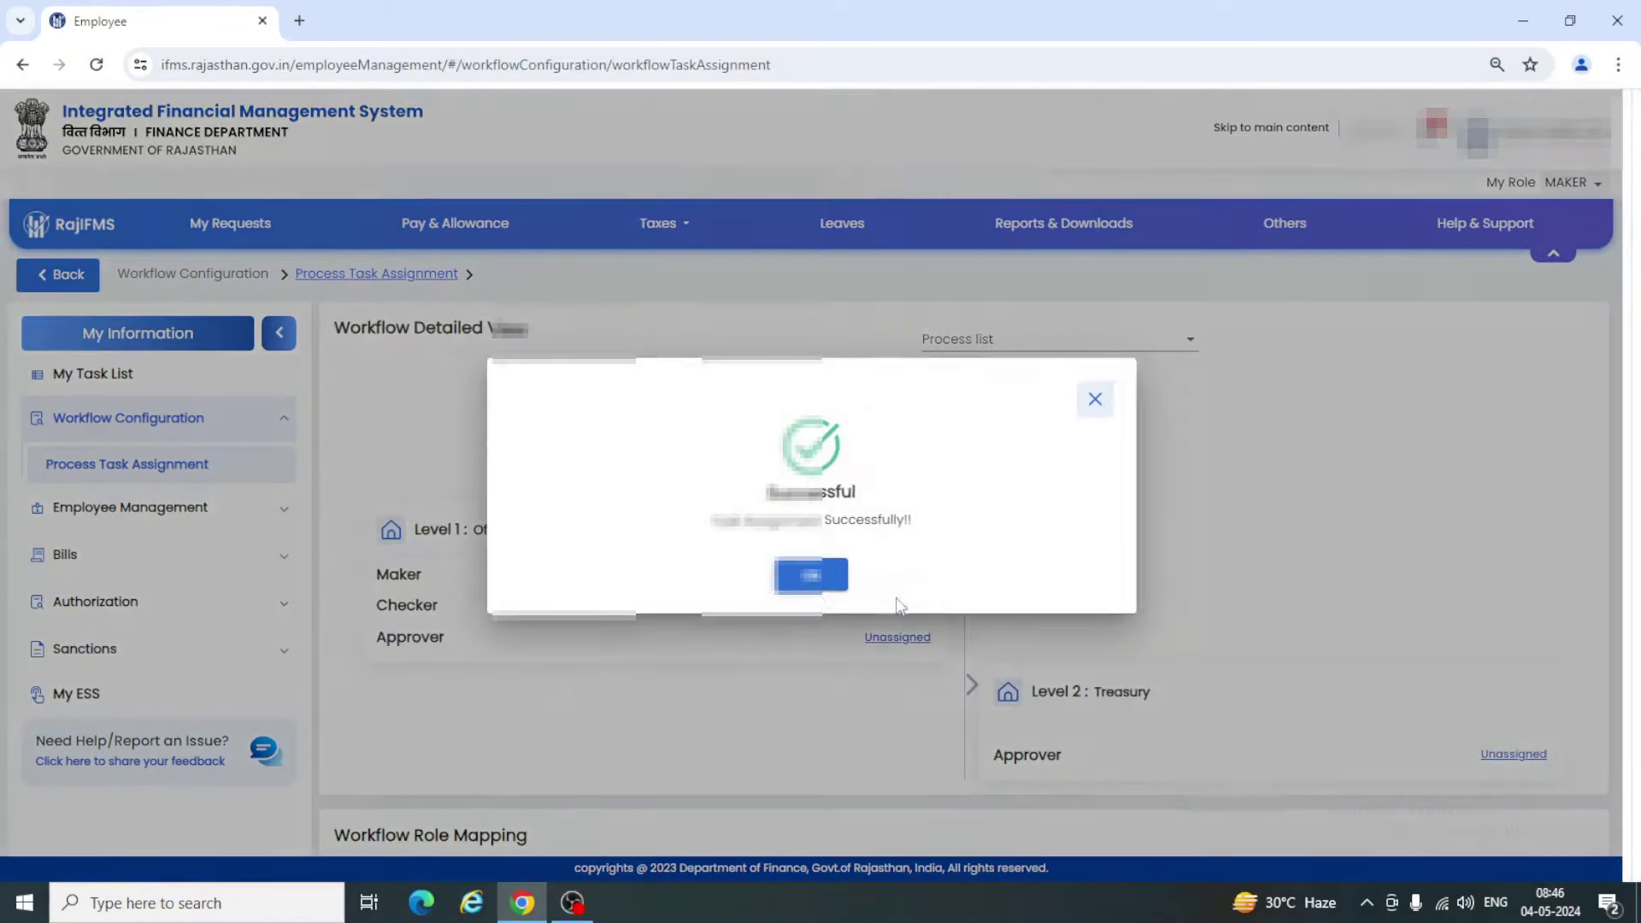
pyautogui.click(820, 587)
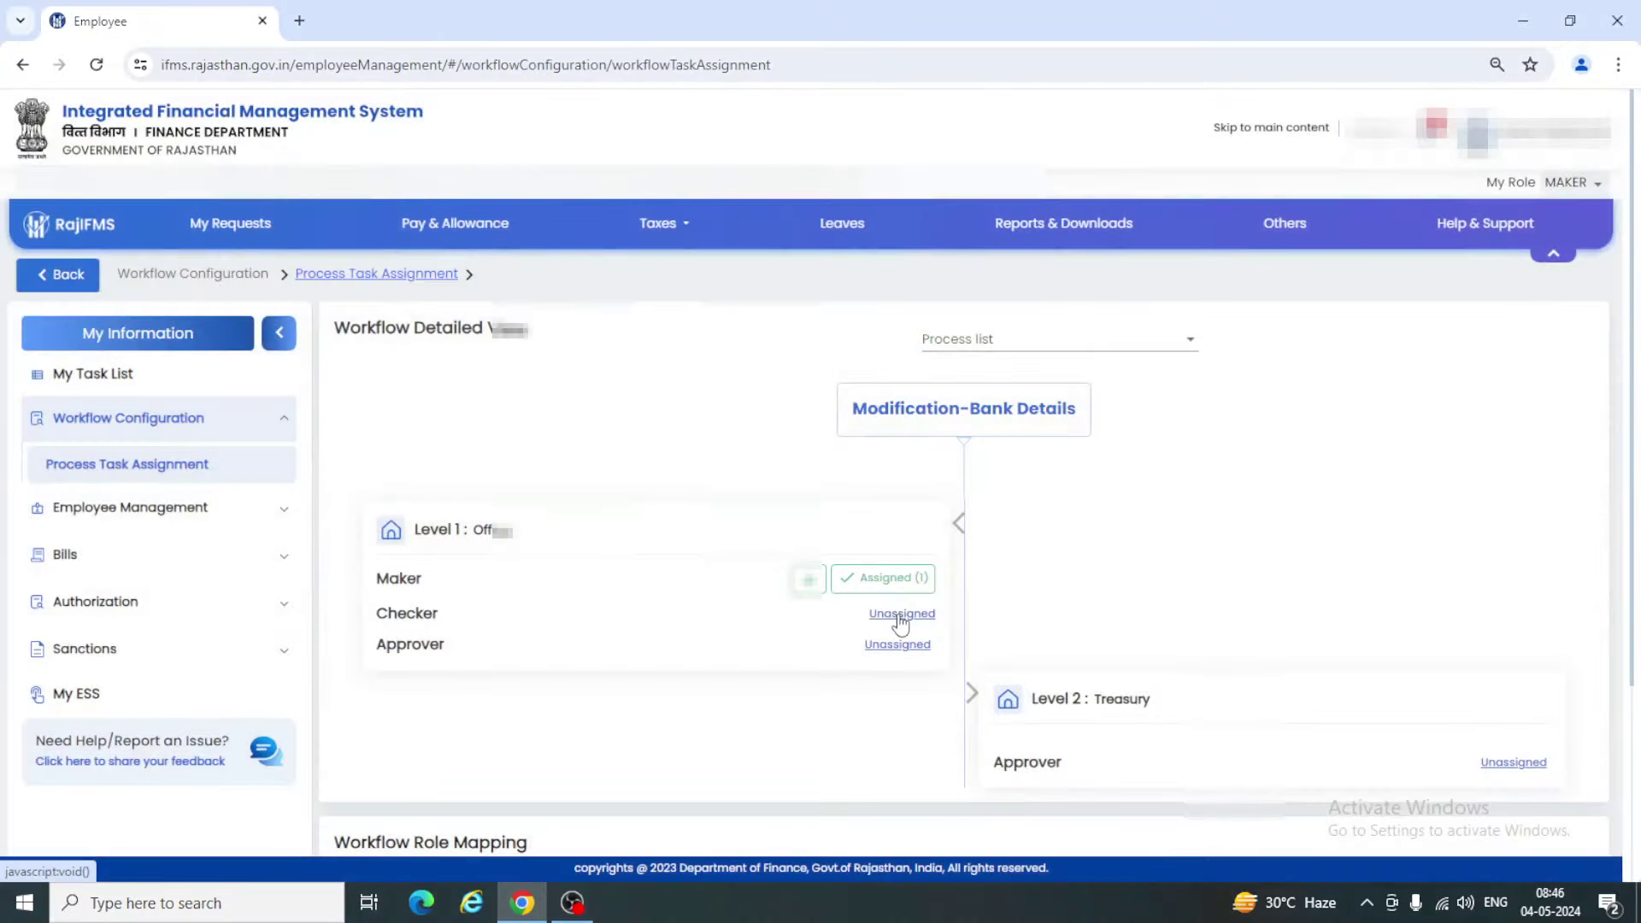
# Assign the HO employee as Level 1 Checker for Modification-Bank Details and confirm the request
pyautogui.click(901, 606)
pyautogui.click(1148, 525)
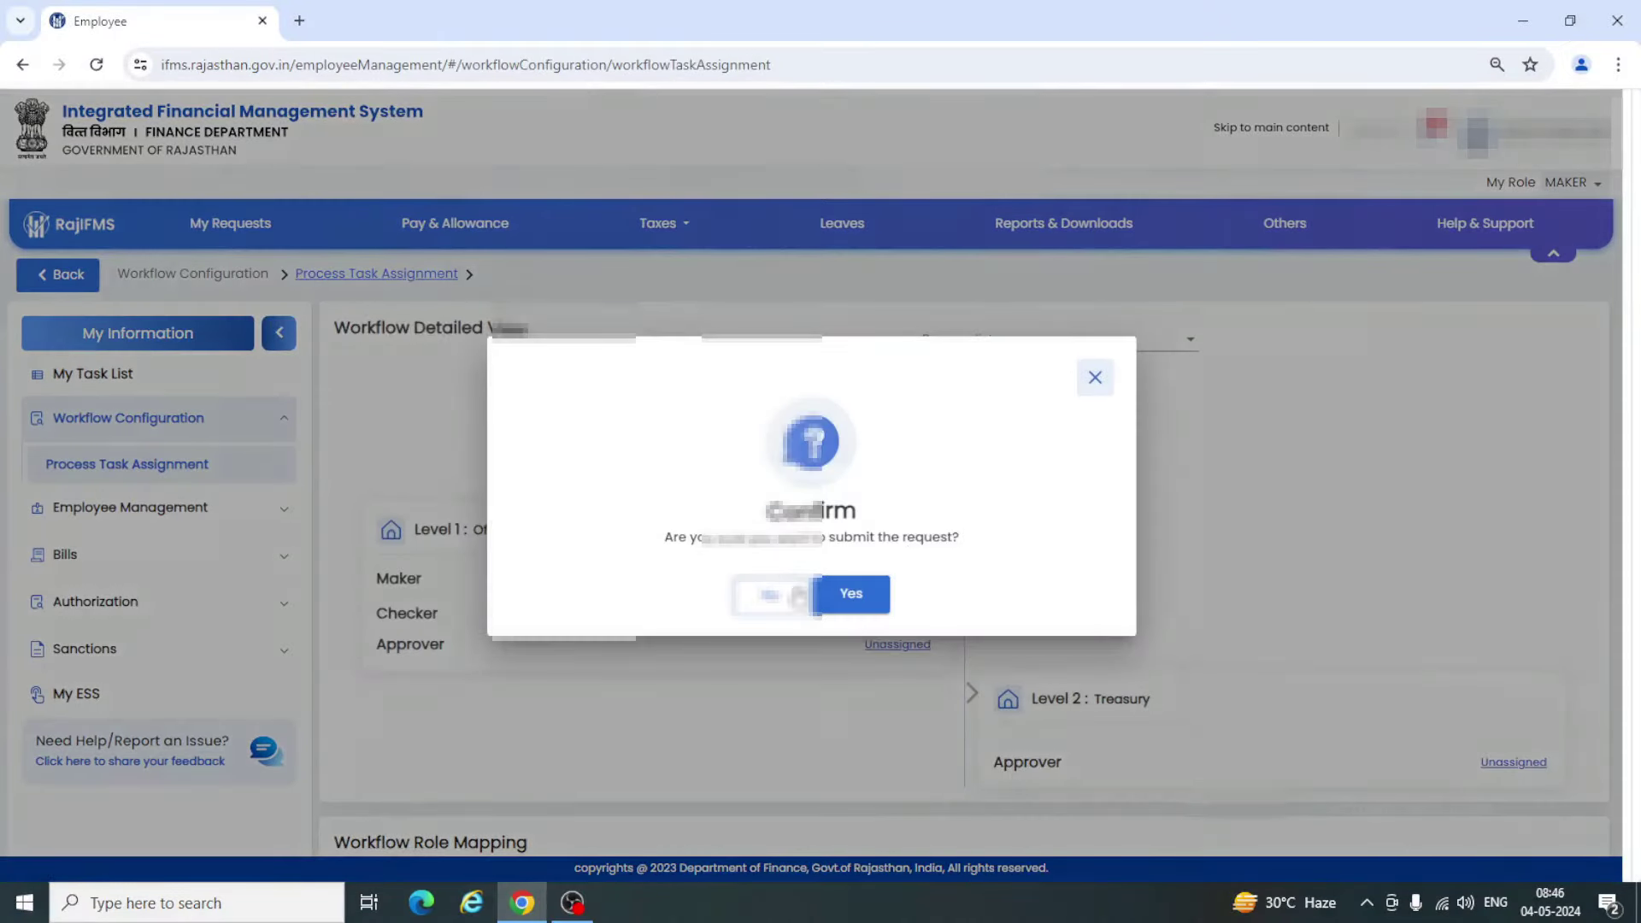
pyautogui.click(851, 592)
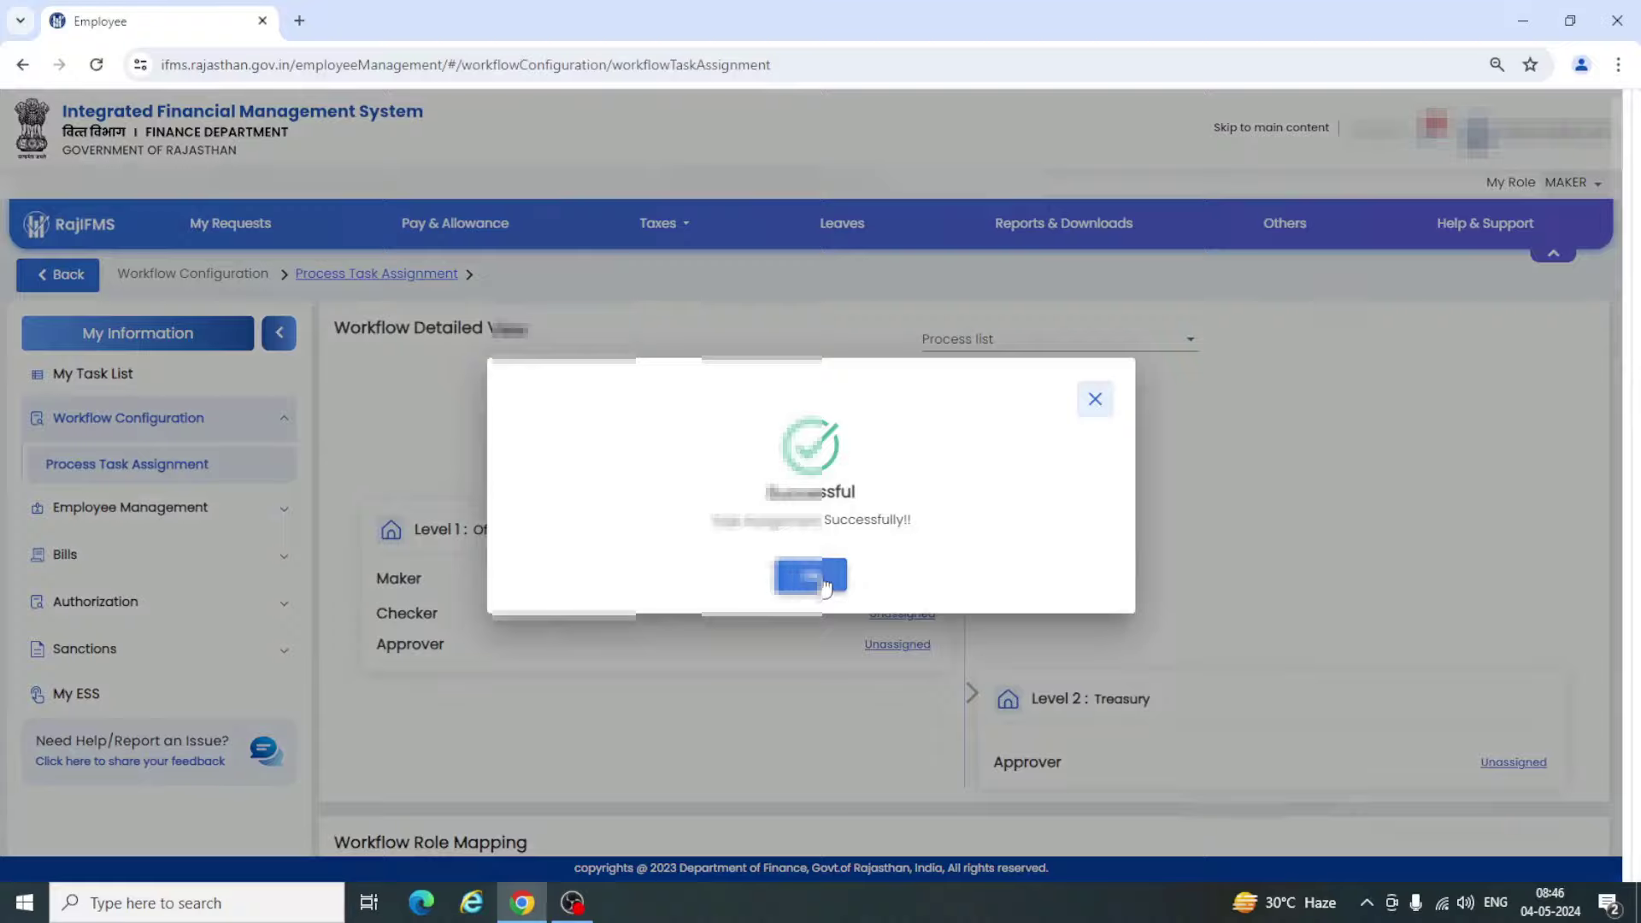
pyautogui.click(816, 581)
# Assign the HO employee as Level 1 Approver for Modification-Bank Details and confirm the request
pyautogui.click(909, 655)
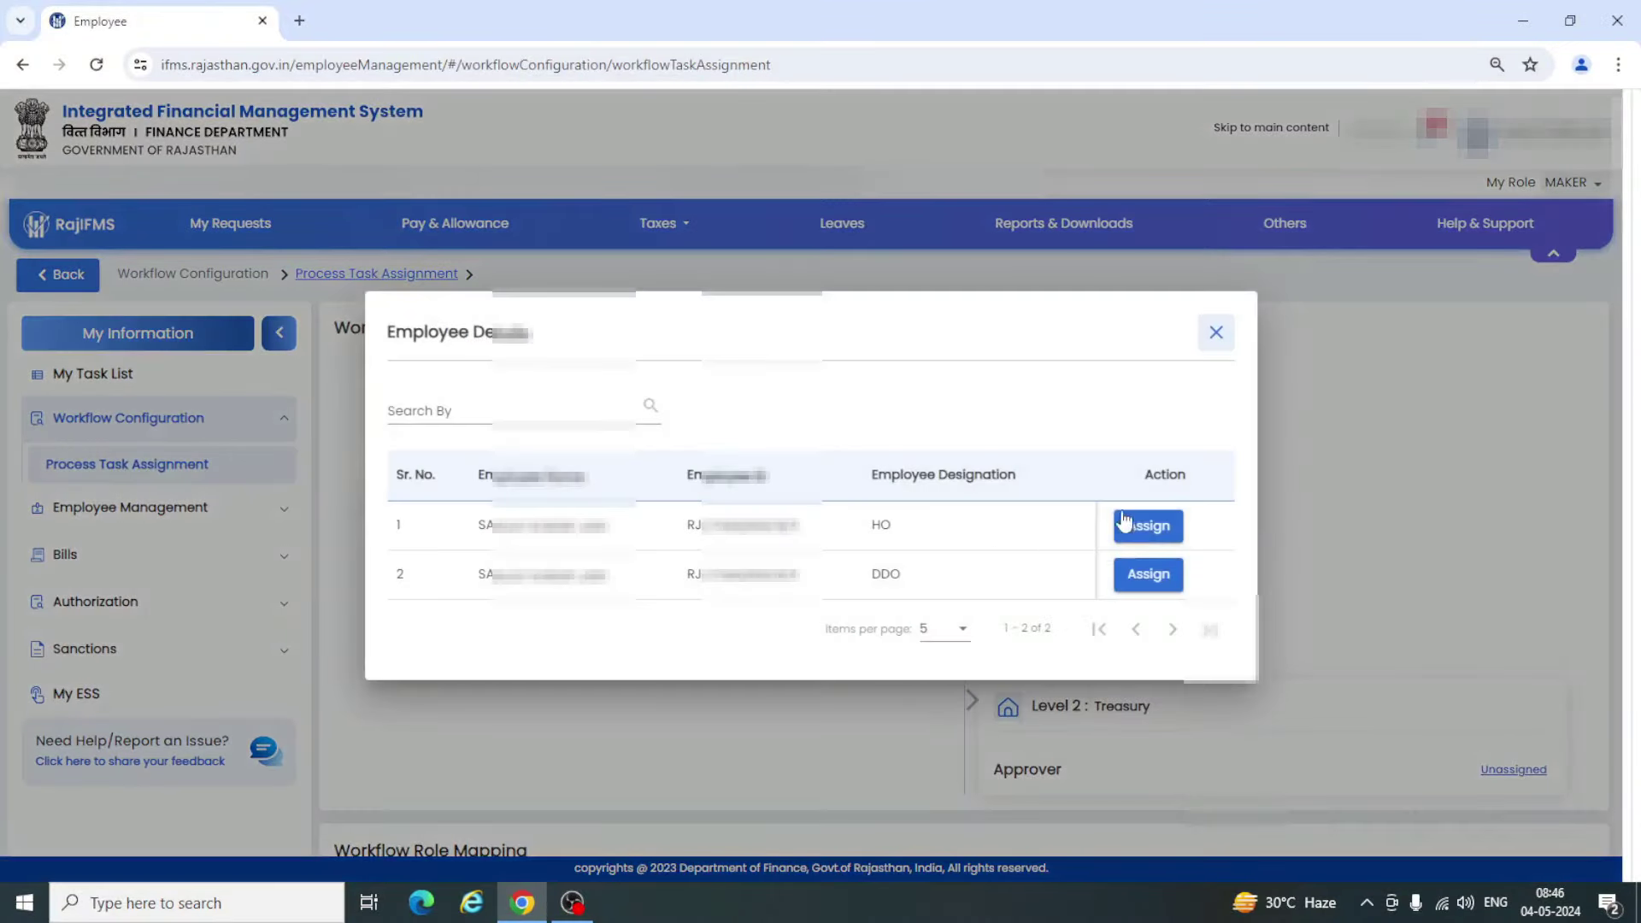
pyautogui.click(1163, 531)
pyautogui.click(850, 598)
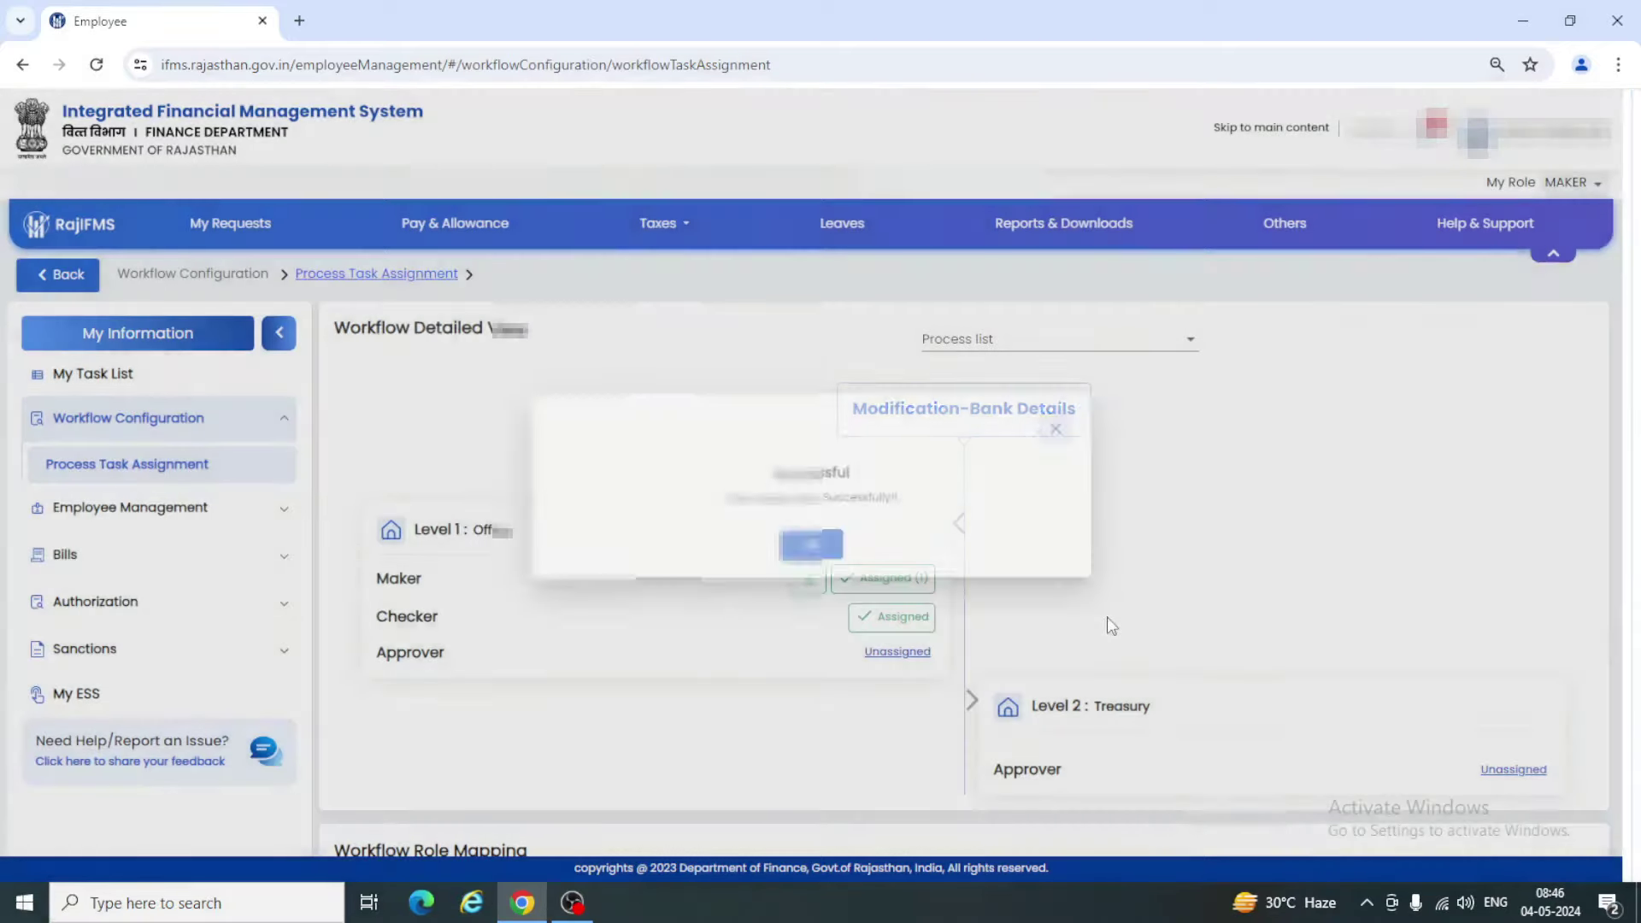
pyautogui.click(821, 590)
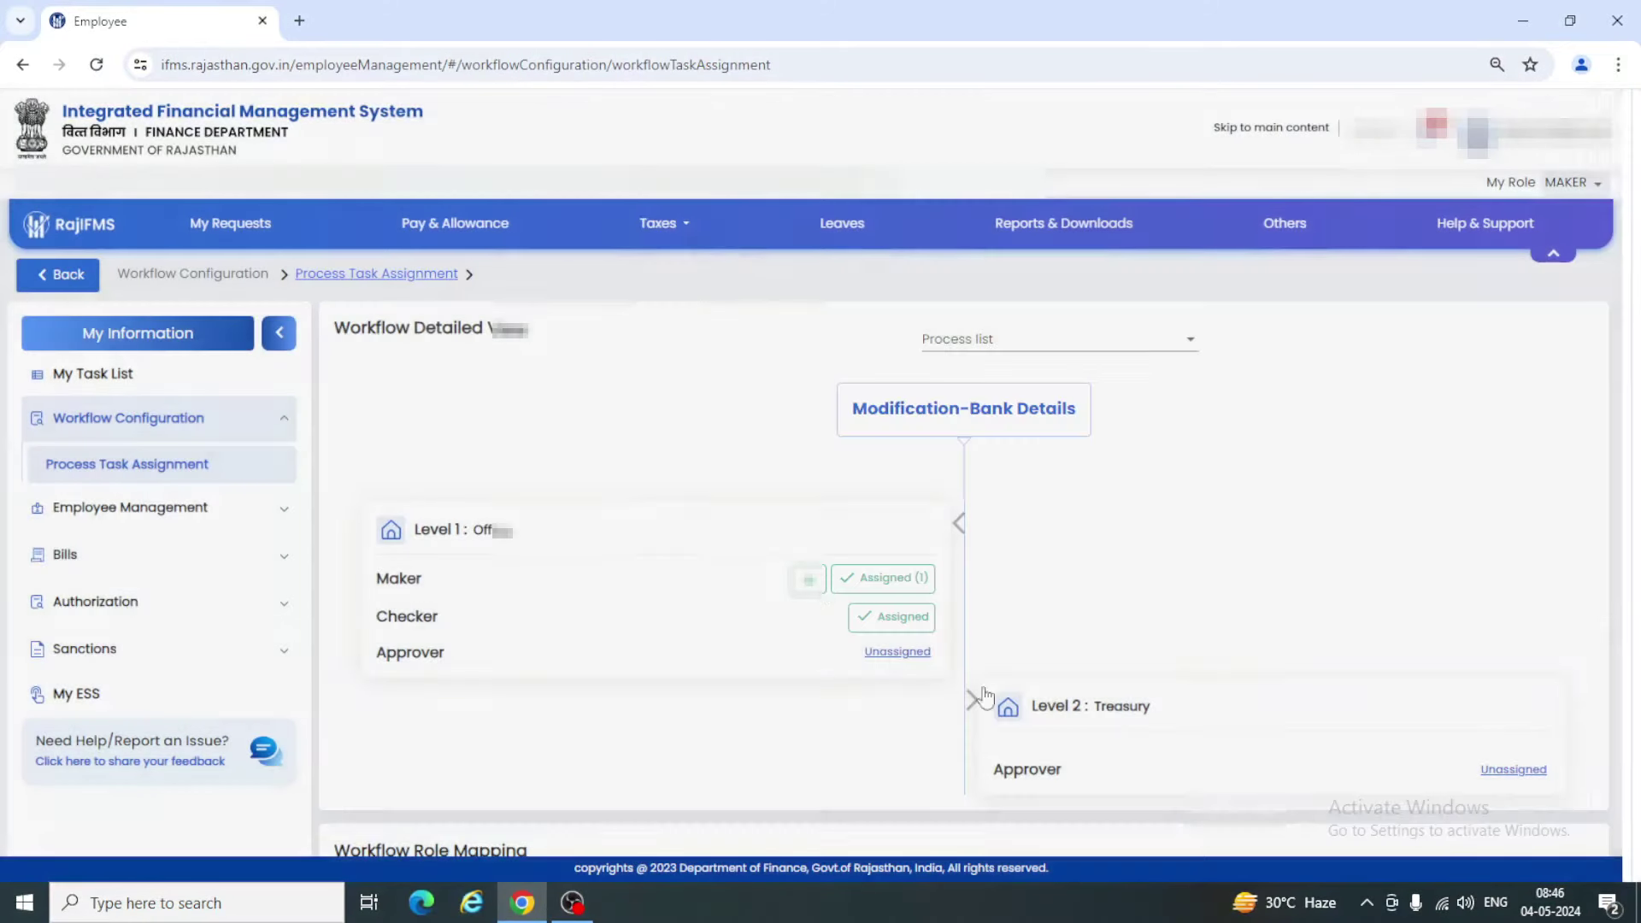
# Assign the employee with the TO designation as Level 2 Treasury Approver for Modification-Bank Details and confirm the request
pyautogui.click(1505, 780)
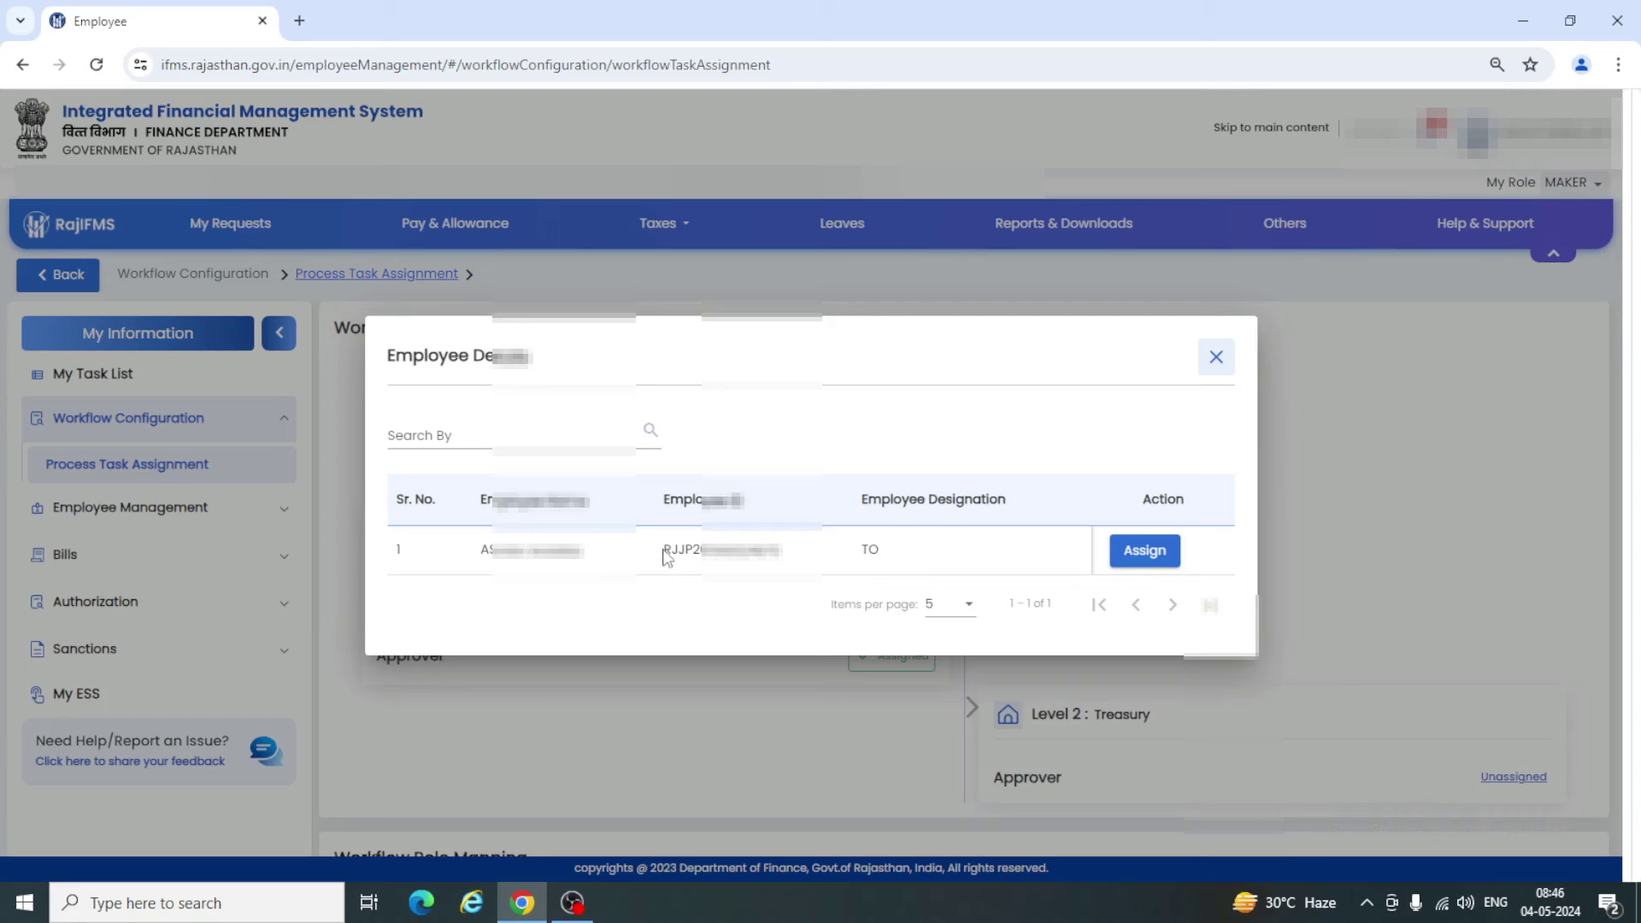
pyautogui.moveTo(668, 550); pyautogui.dragTo(809, 560)
pyautogui.click(808, 560)
pyautogui.click(1131, 557)
pyautogui.click(870, 601)
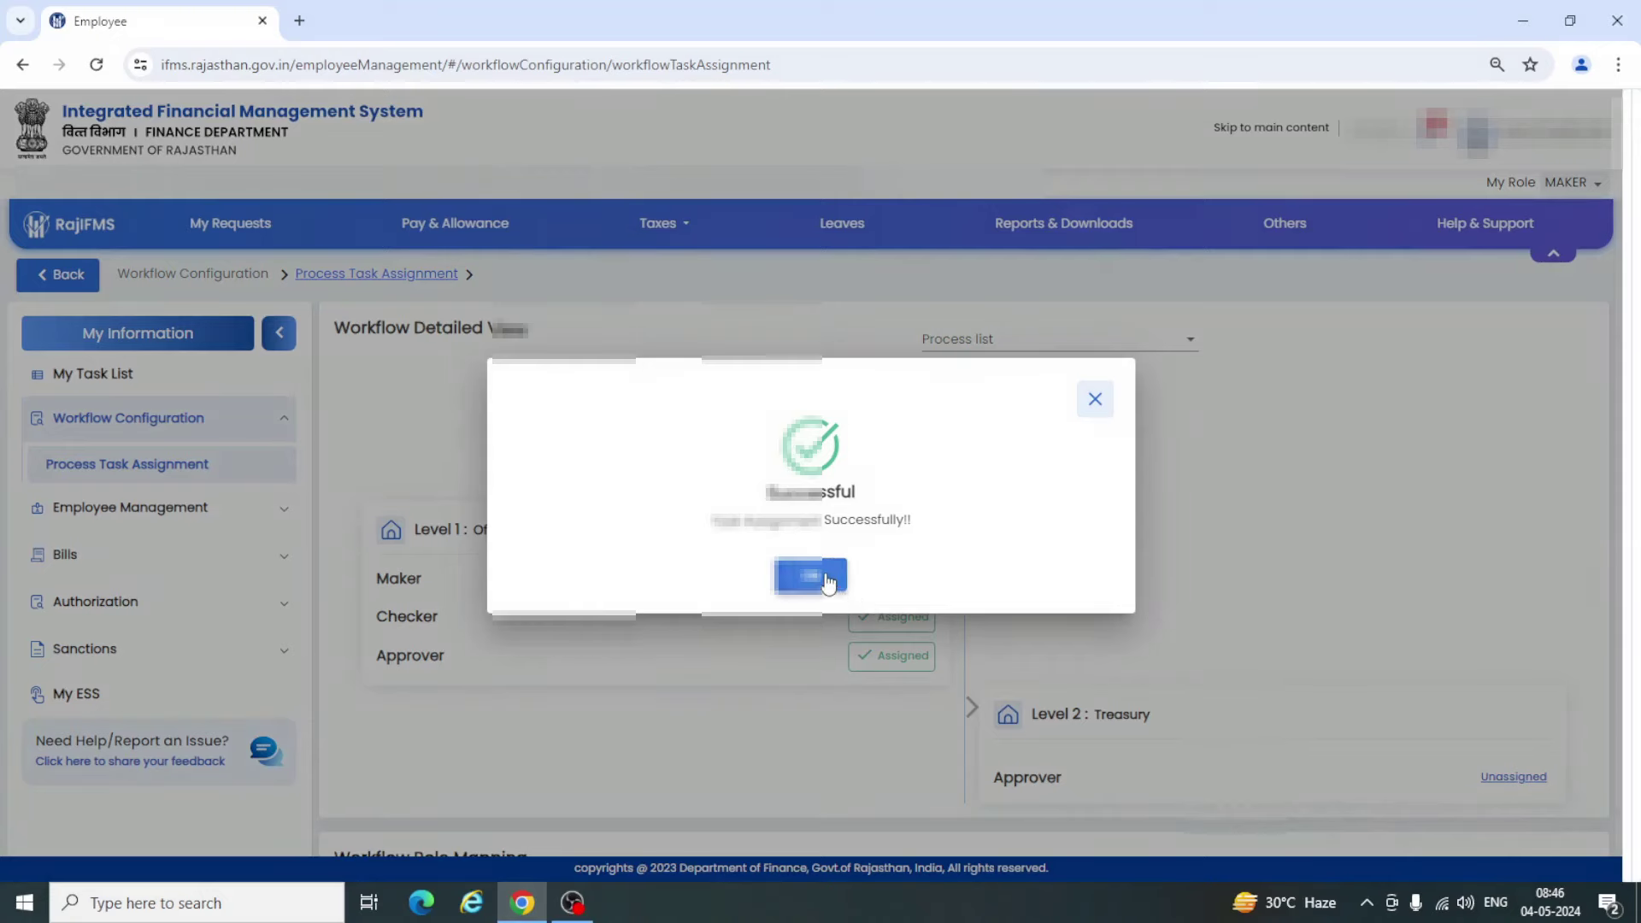
pyautogui.click(827, 583)
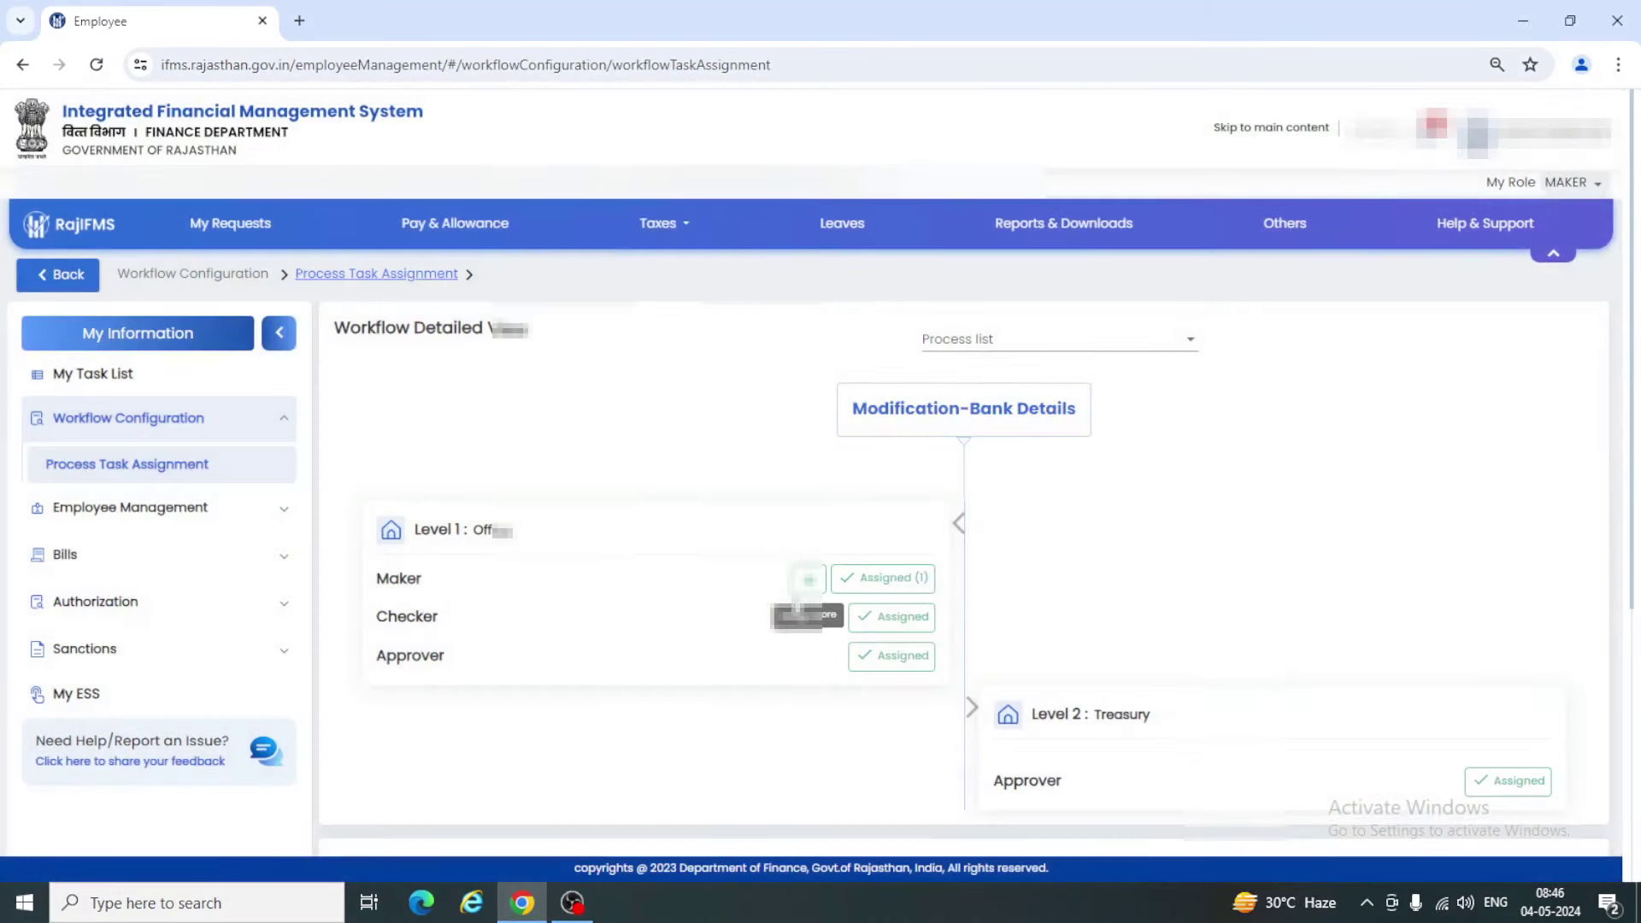
# Open the employee list for modifying Bank Details under Employee Modification in Employee Management
pyautogui.click(202, 517)
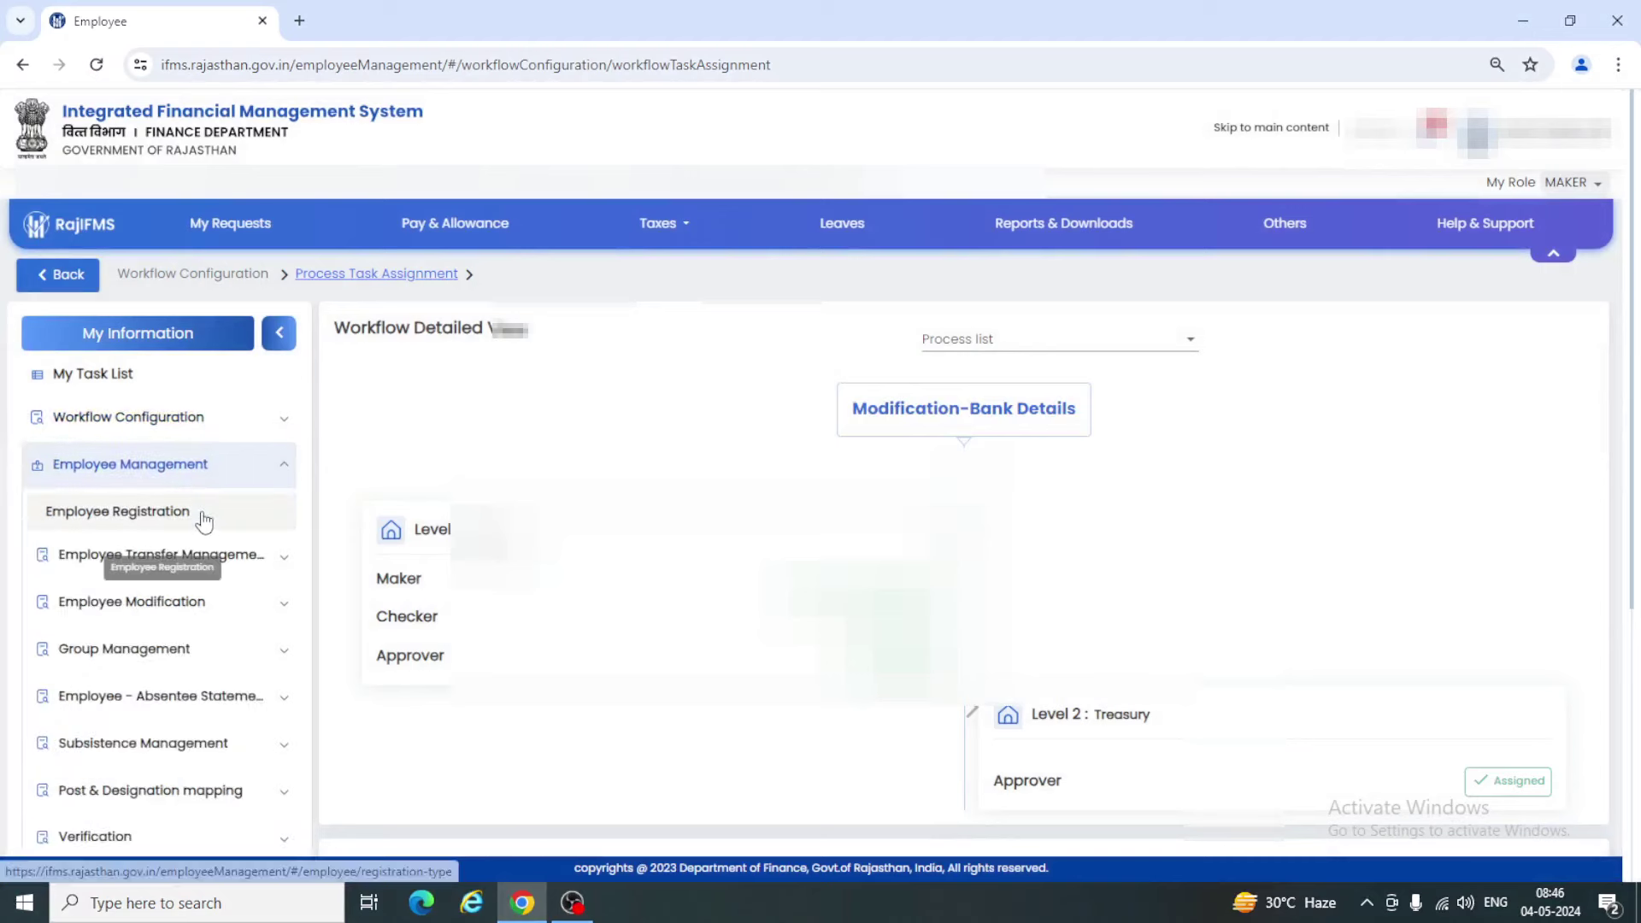
pyautogui.click(179, 609)
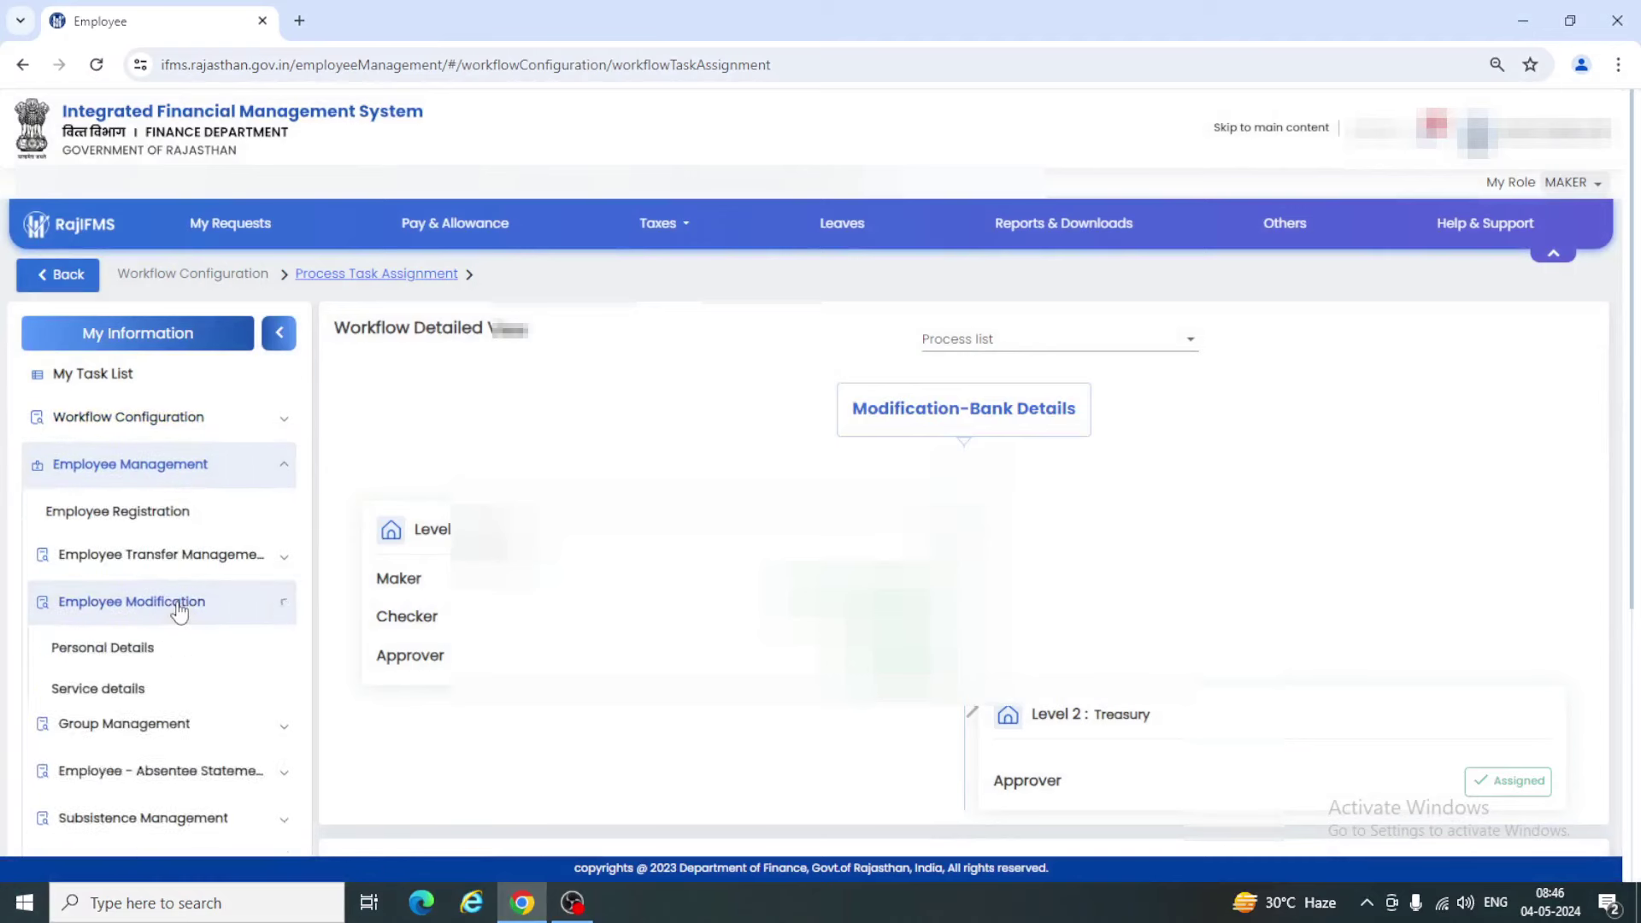
pyautogui.click(93, 733)
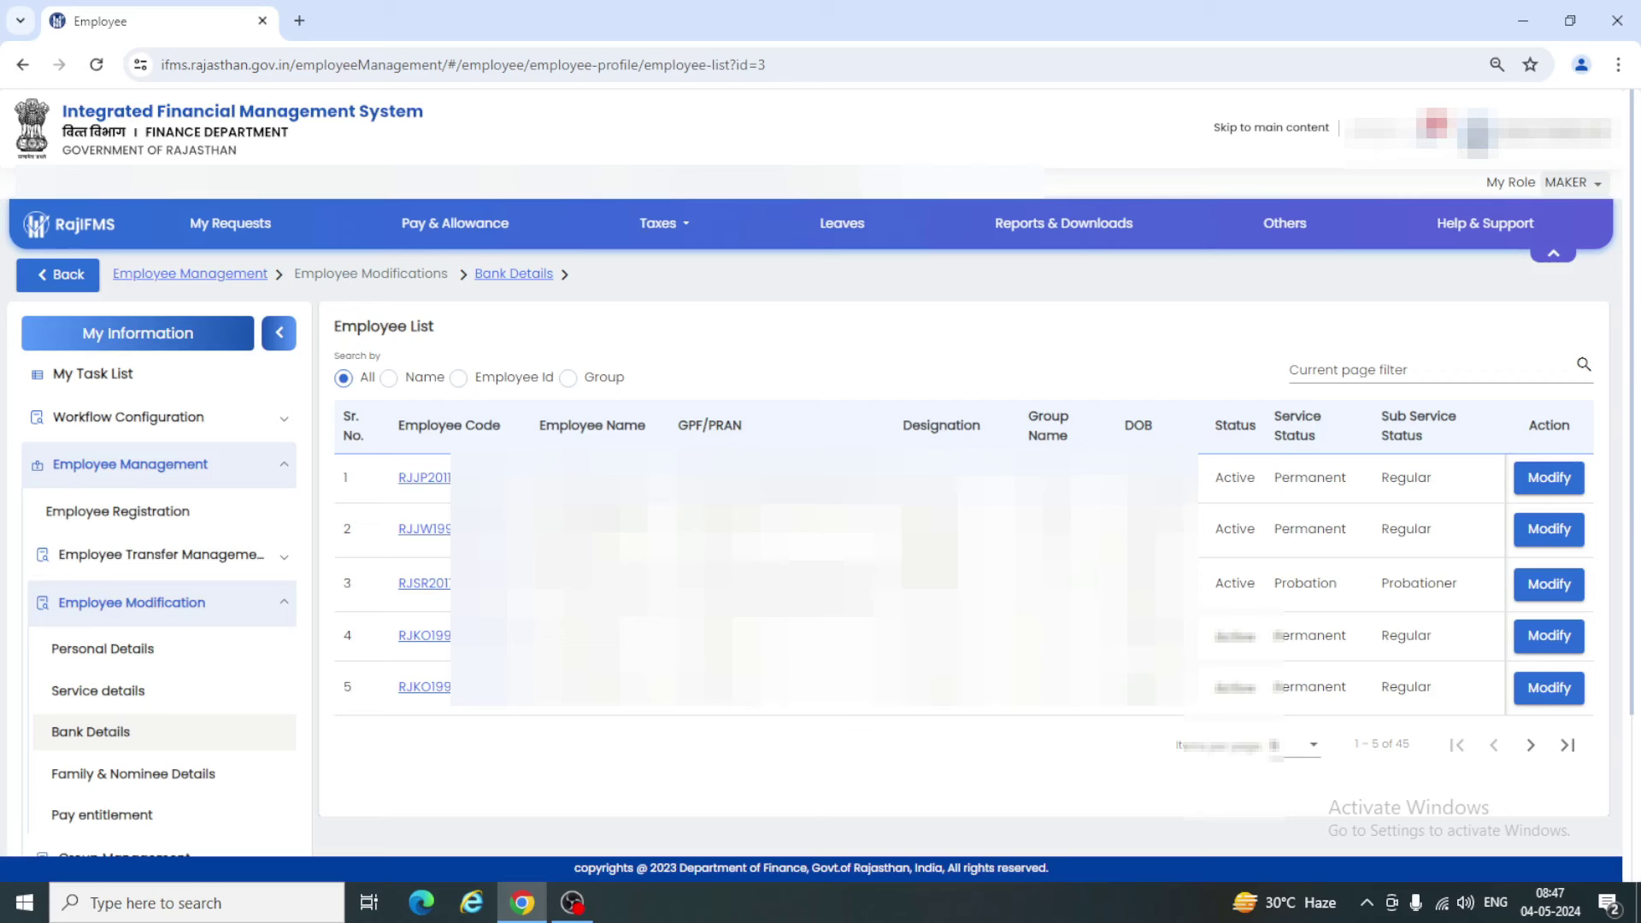
# Switch the role to APPROVER and open the fifth listed employee's bank details for modification
pyautogui.click(1596, 183)
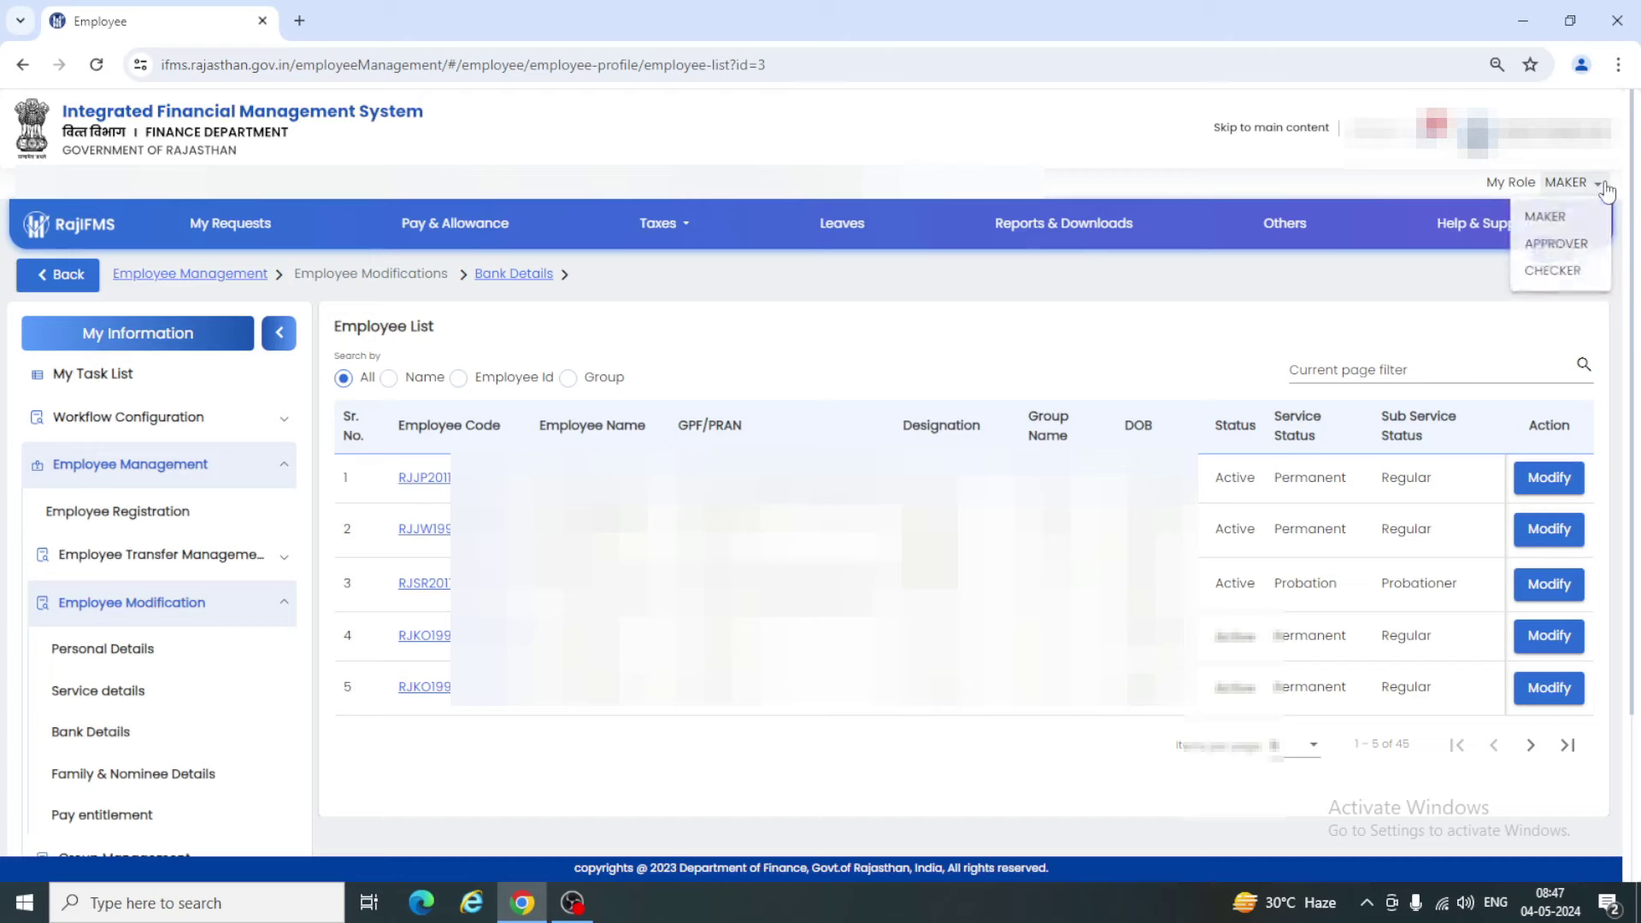
pyautogui.click(1567, 247)
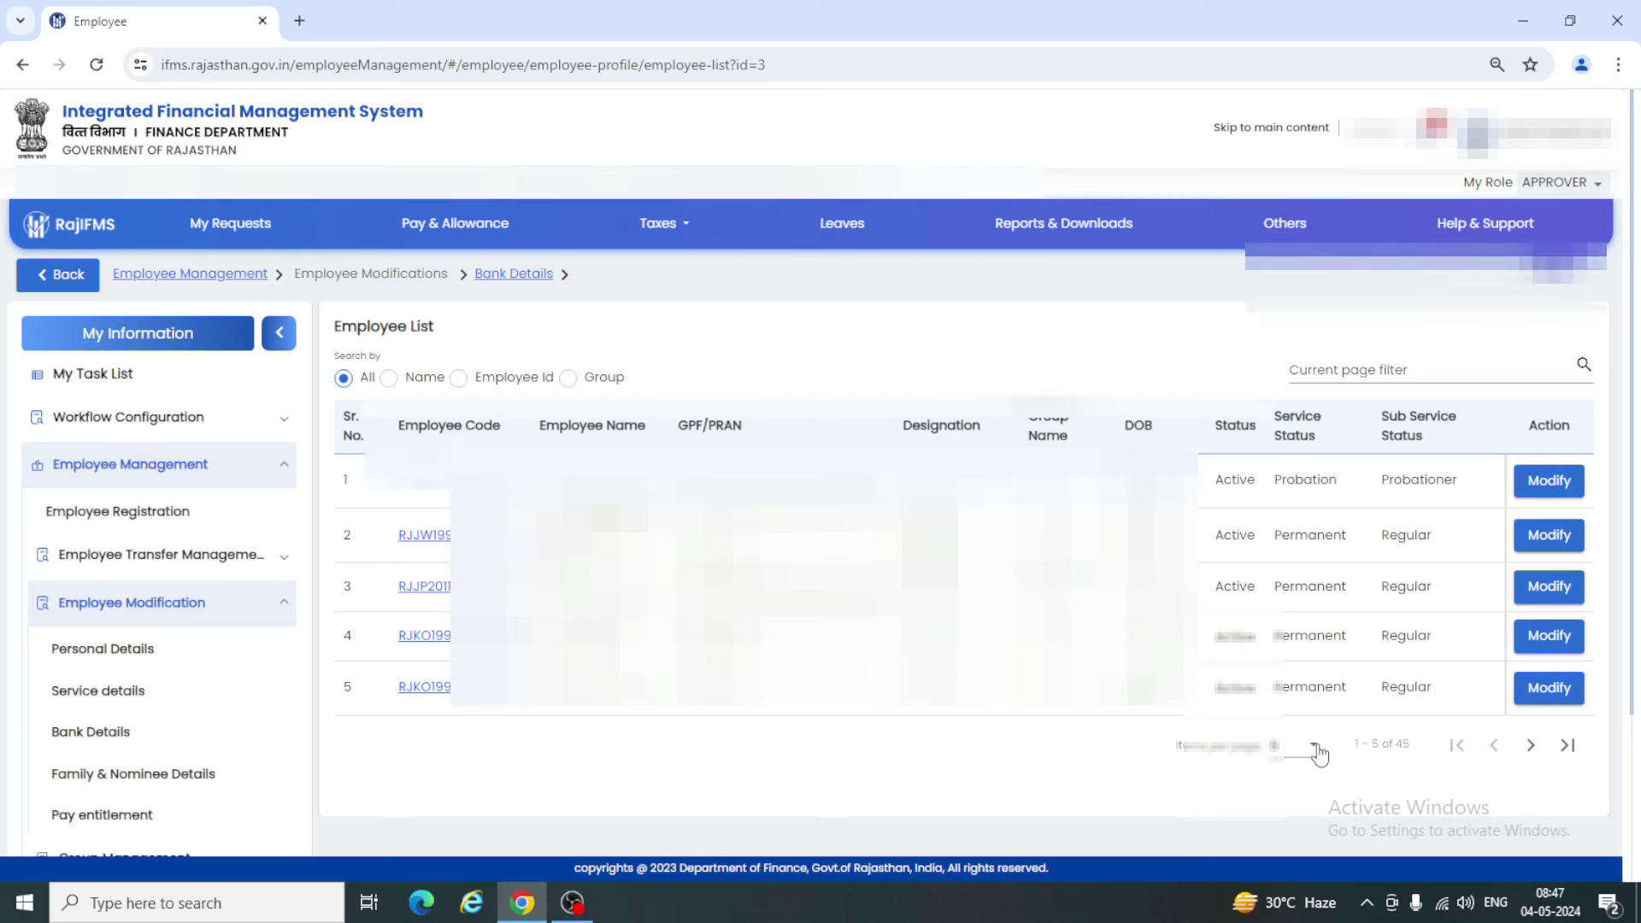
pyautogui.click(1551, 690)
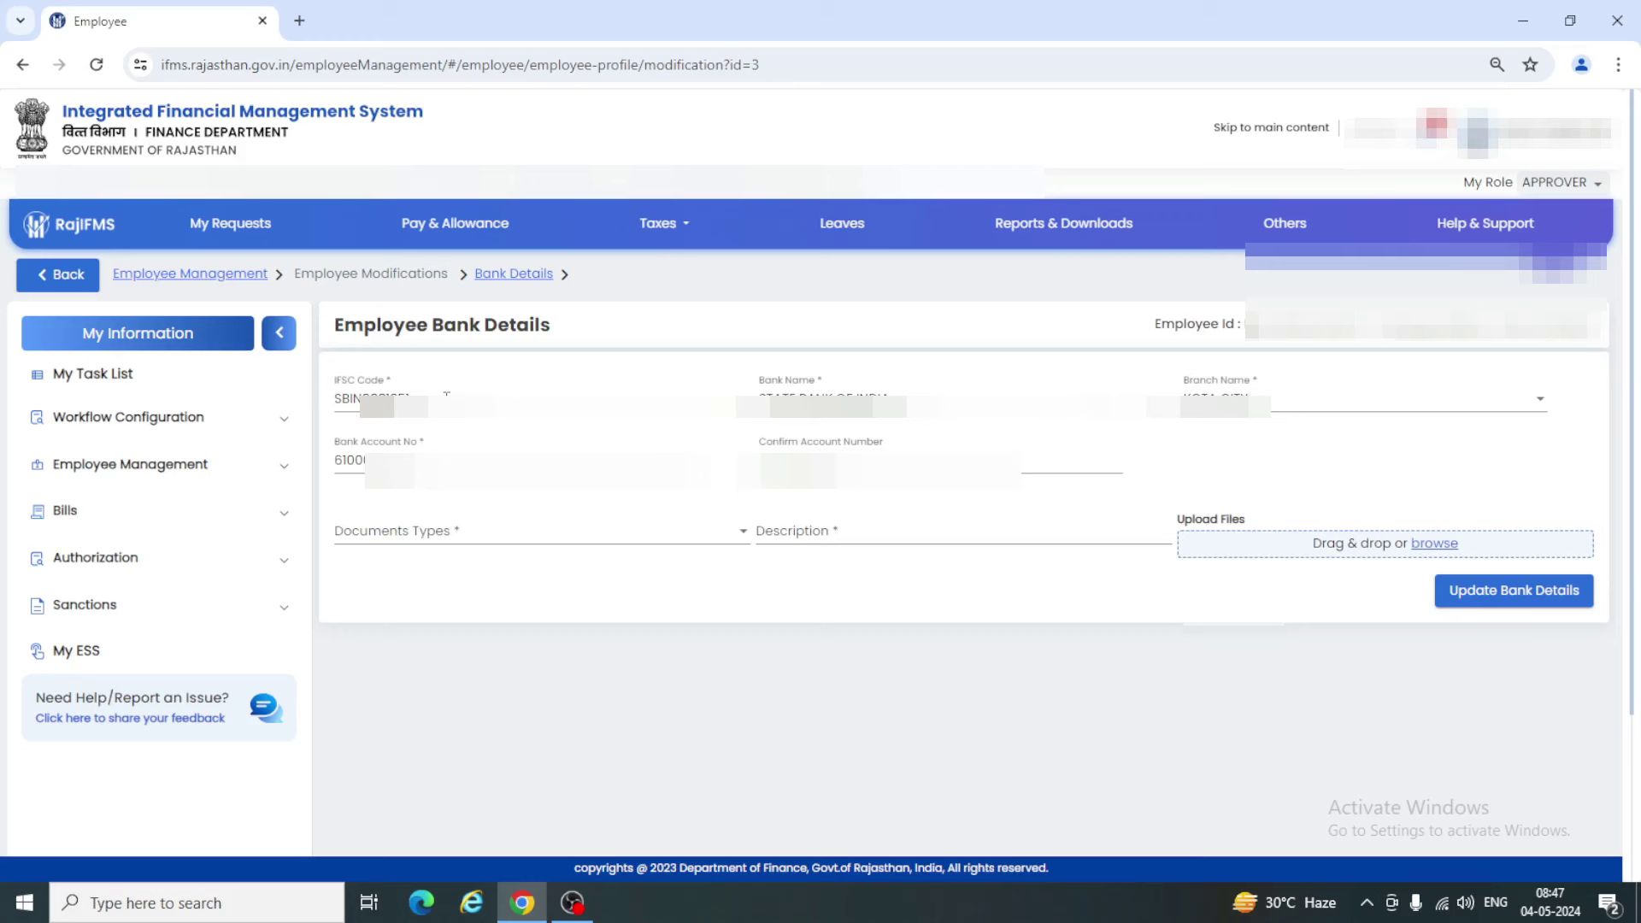
# Replace the fifth employee's IFSC code with the Bank of Baroda branch code
pyautogui.moveTo(417, 394); pyautogui.dragTo(332, 400)
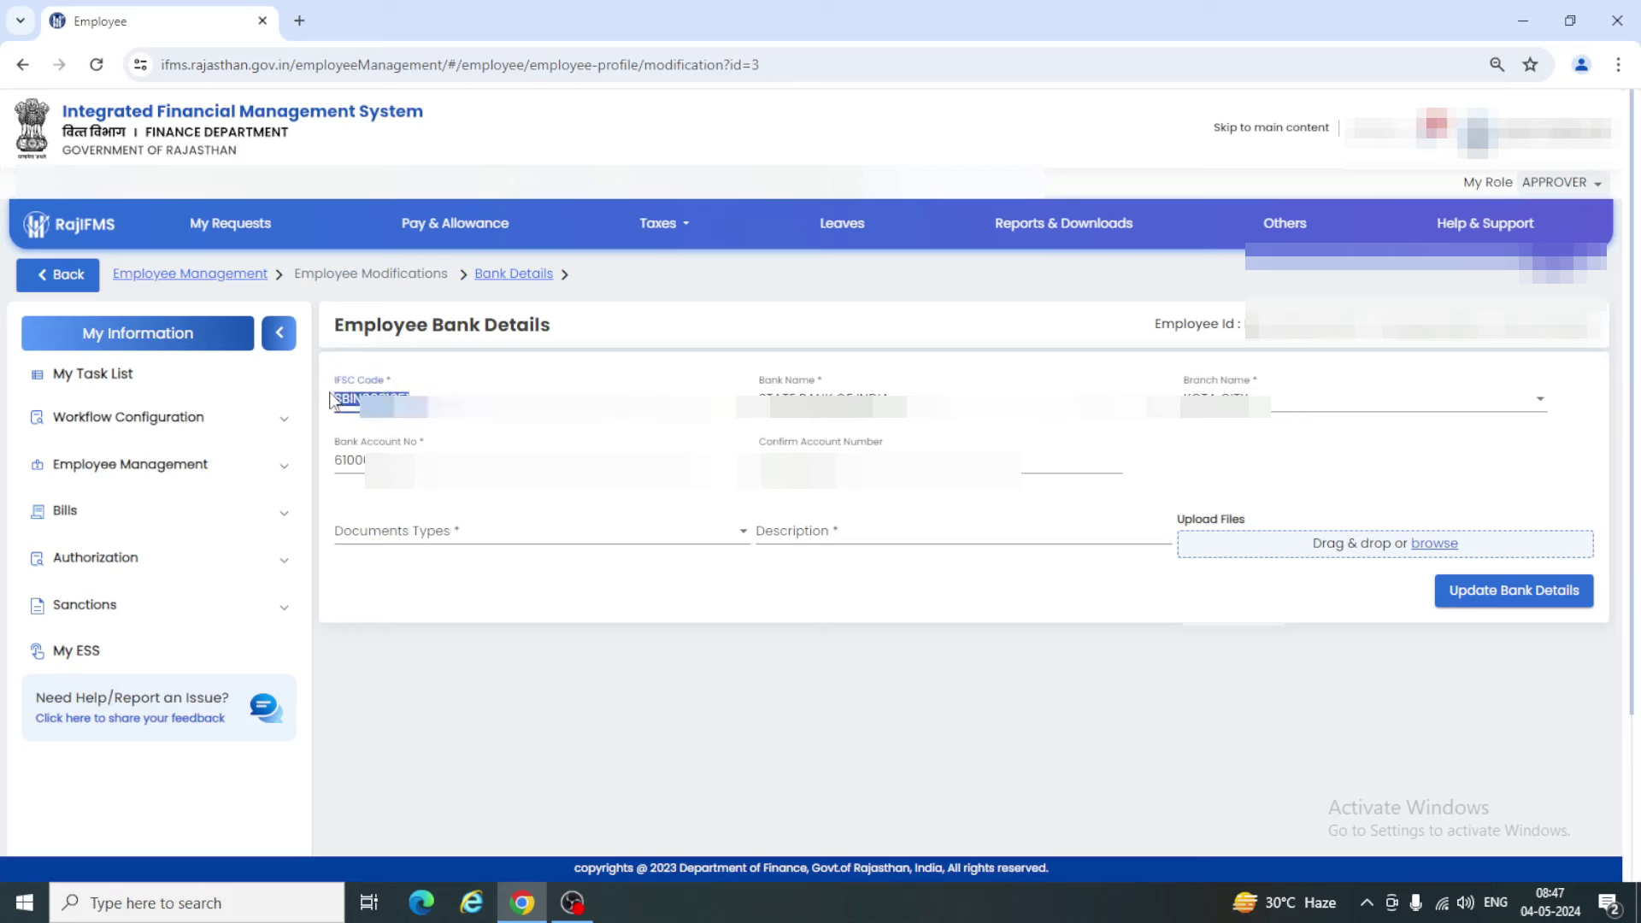
pyautogui.write('BAR')
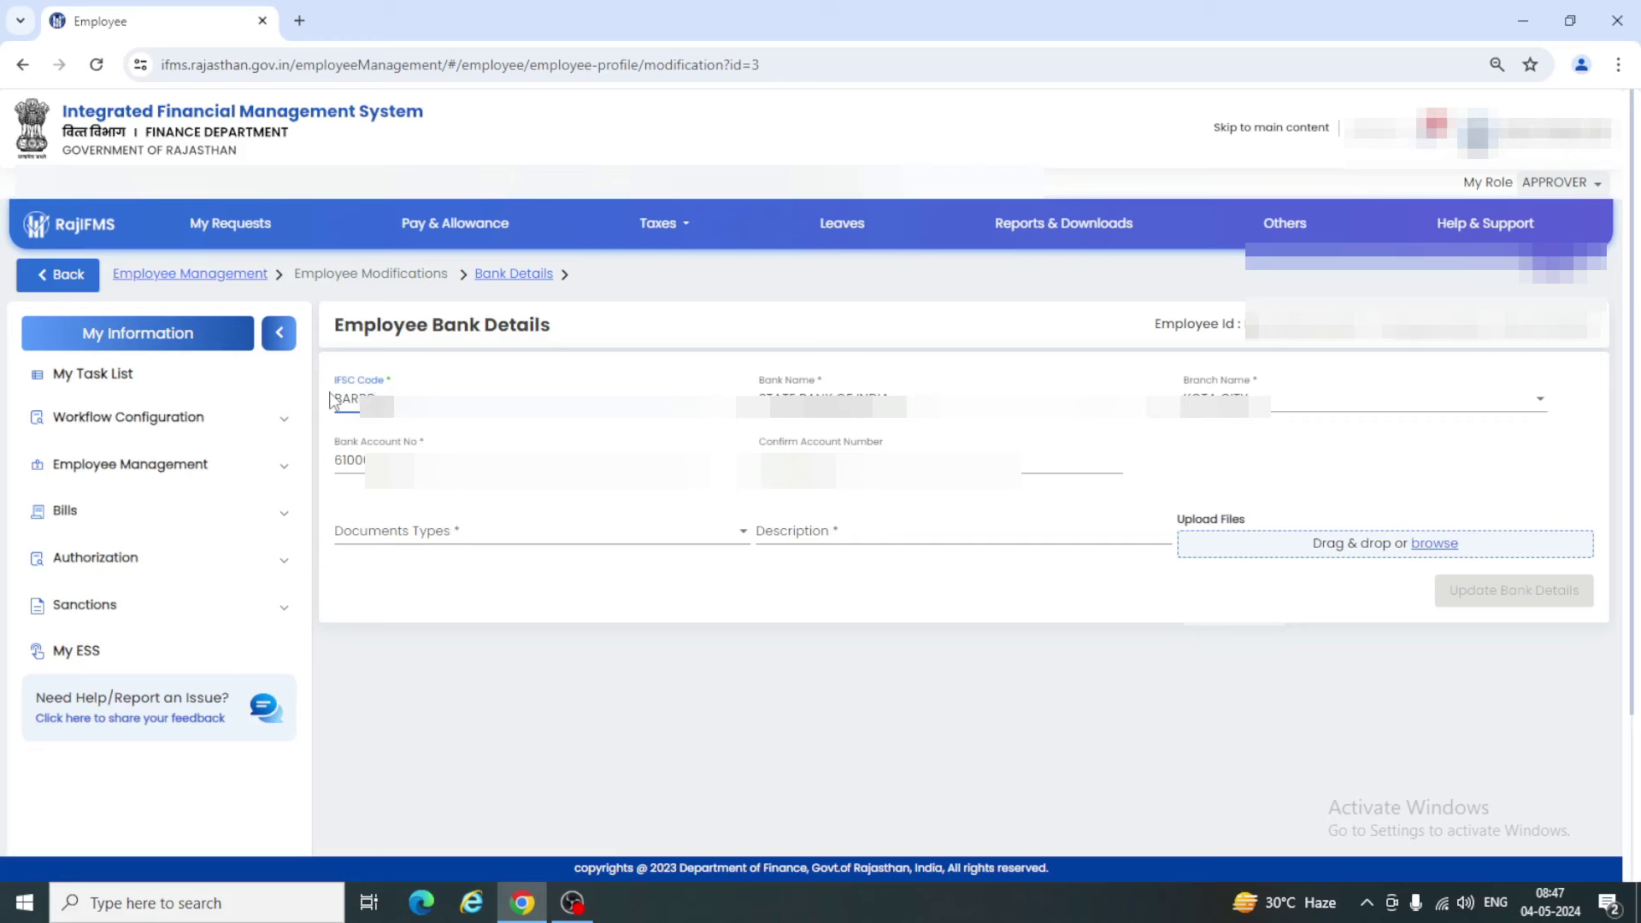
pyautogui.write('B0KUNH4')
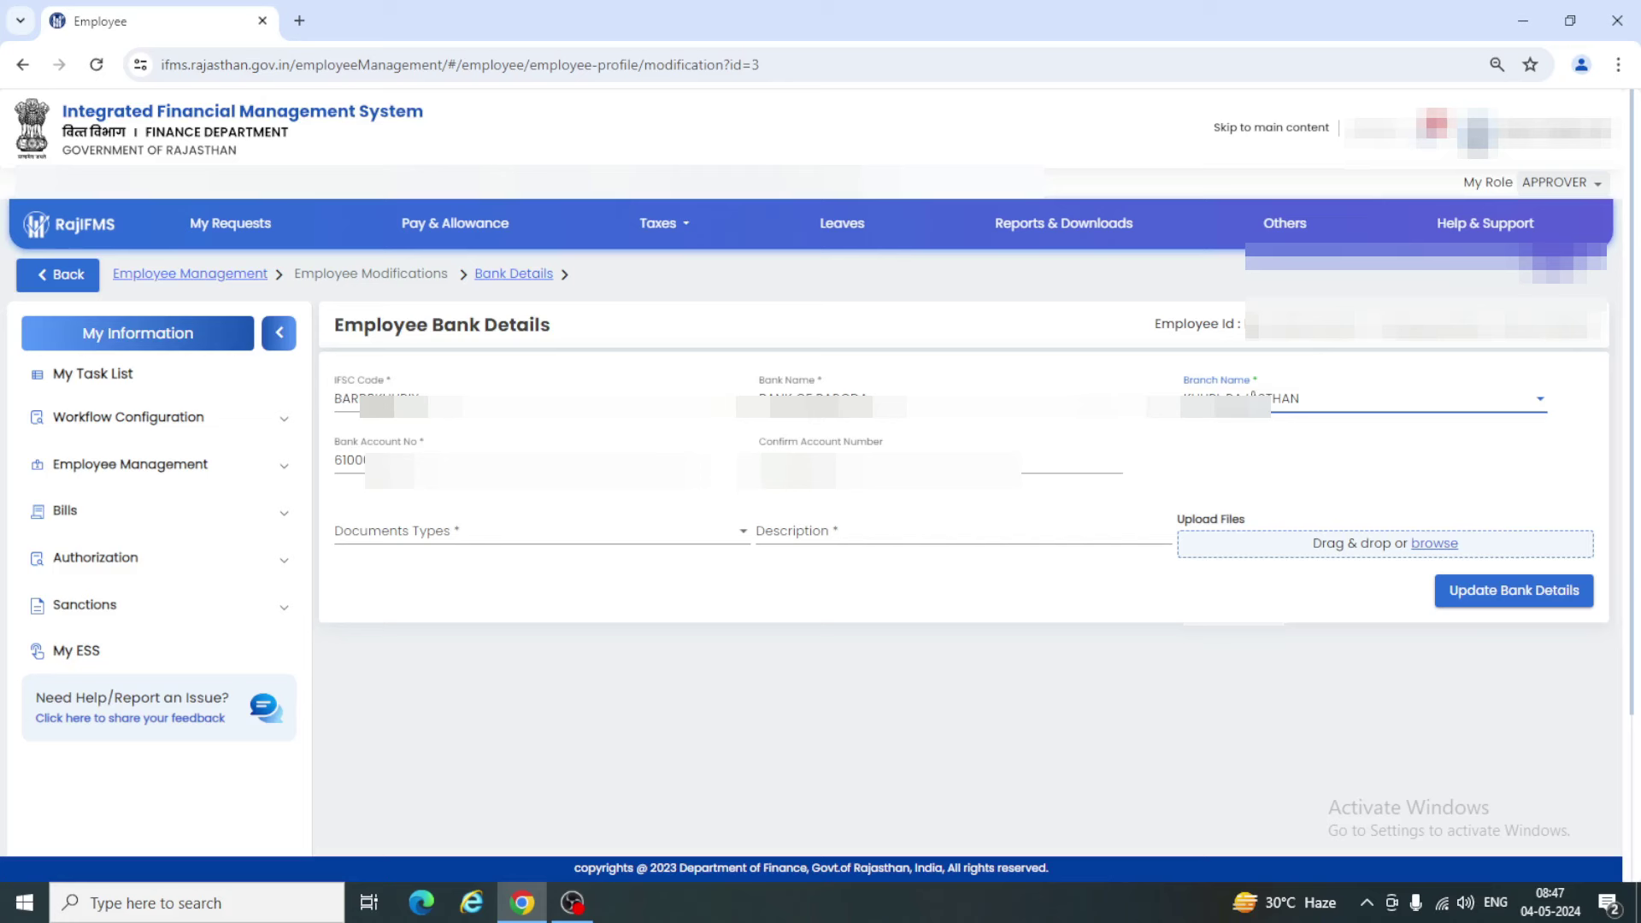
# Clear the existing number from the employee's Bank Account No field
pyautogui.moveTo(414, 453); pyautogui.dragTo(301, 470)
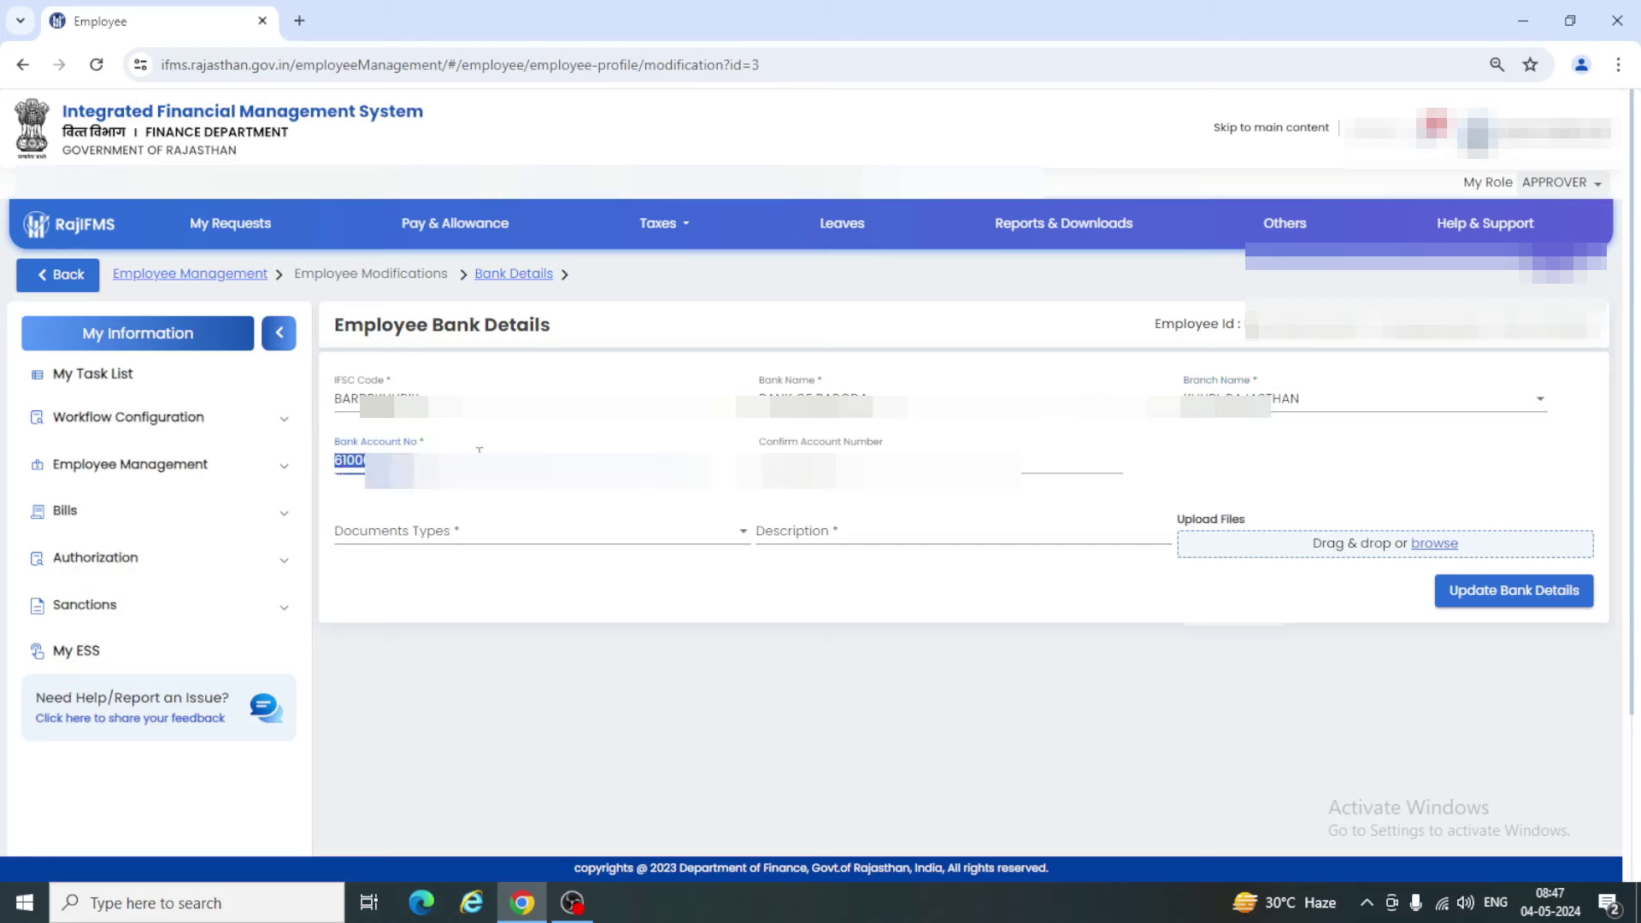
pyautogui.click(359, 461)
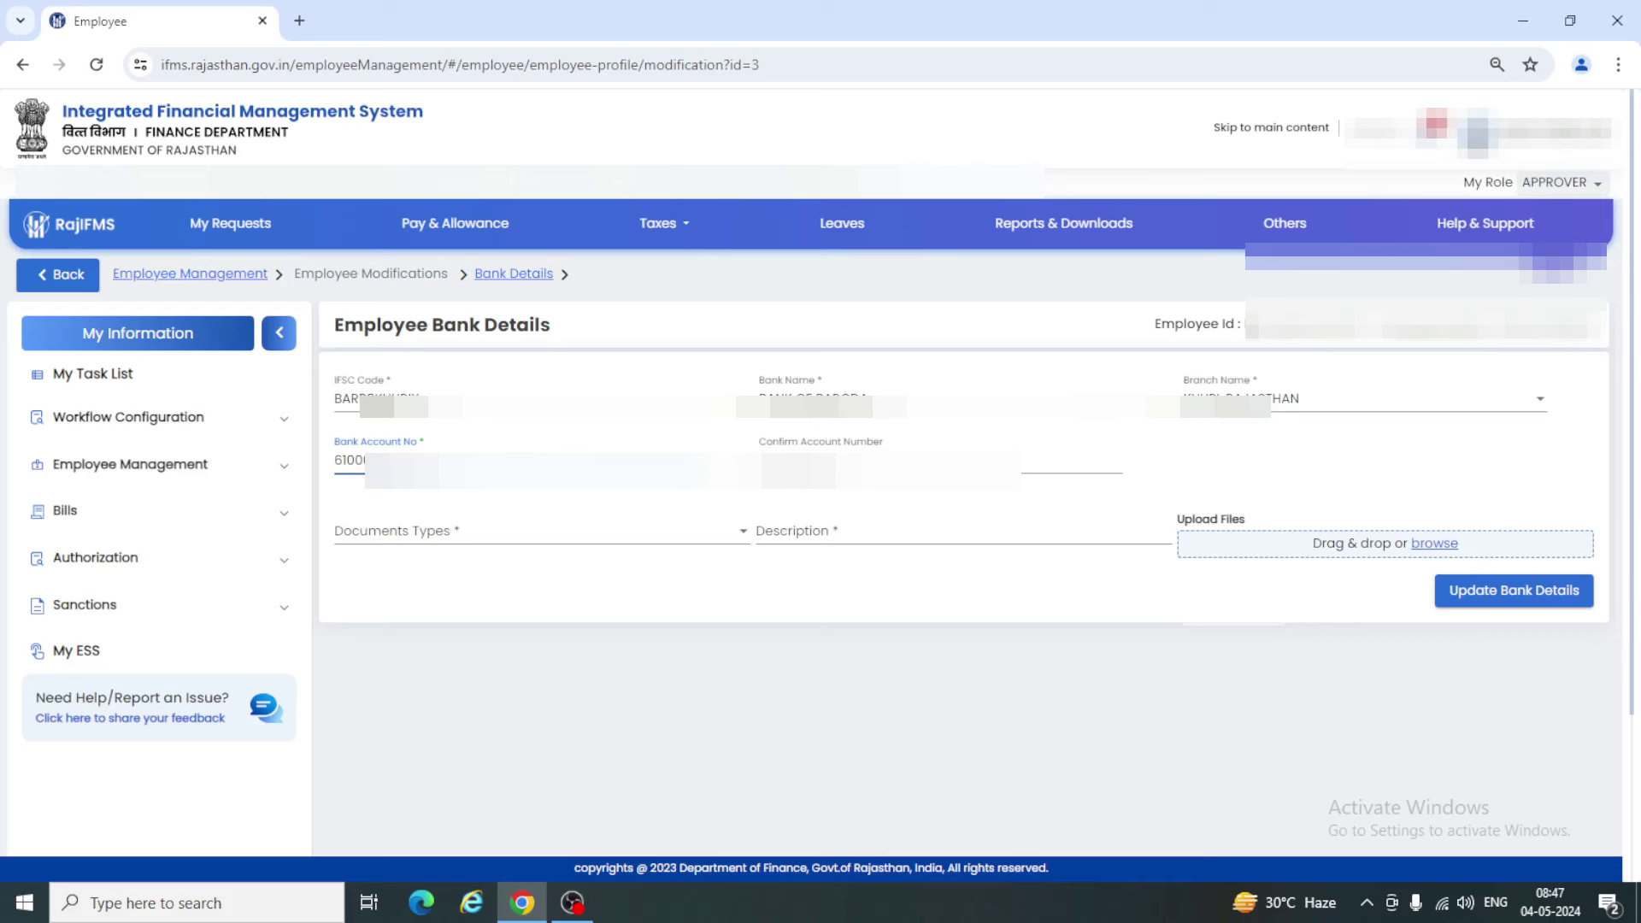
pyautogui.press('BackSpace')
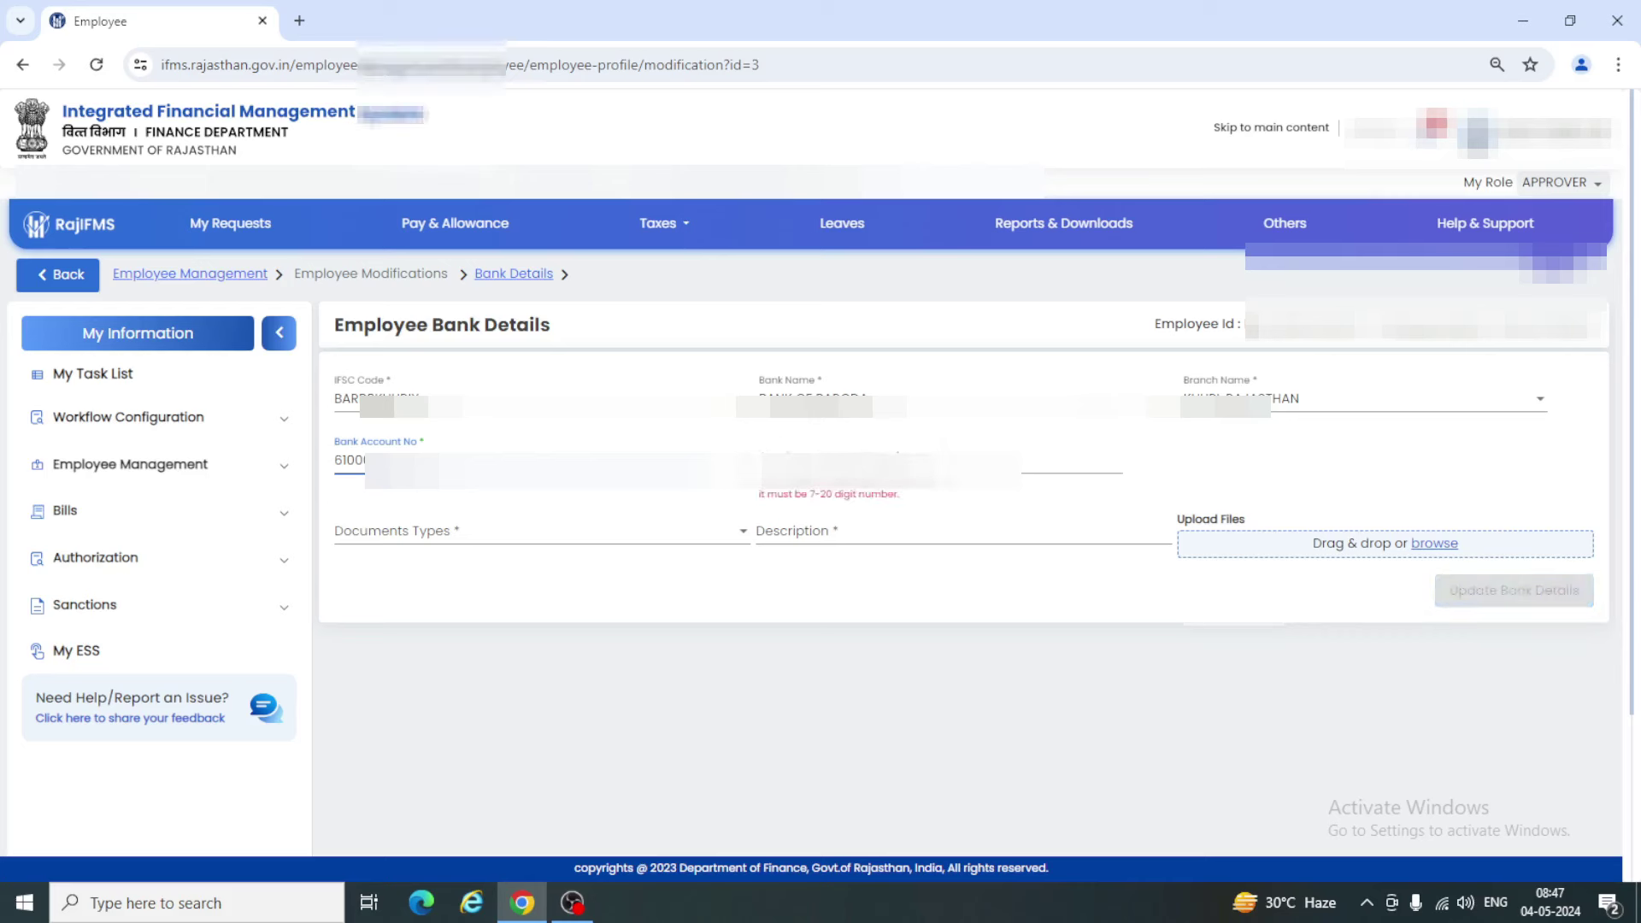
pyautogui.press('BackSpace')
pyautogui.press('BackSpace')
pyautogui.press('BackSpace')
pyautogui.press('BackSpace')
pyautogui.press('BackSpace')
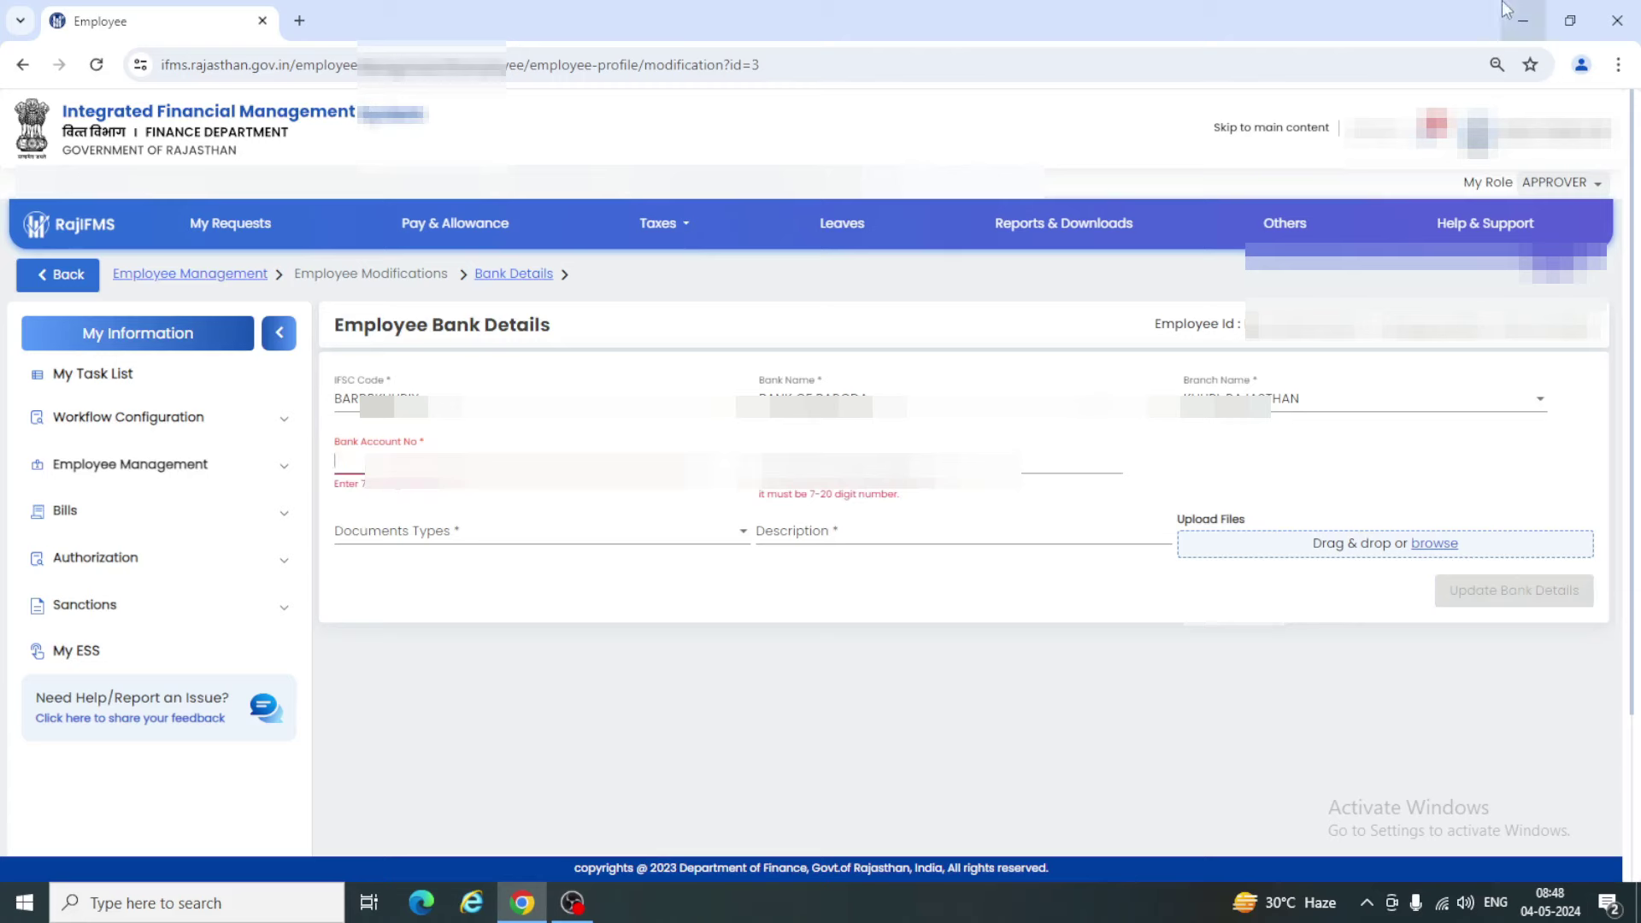
# Open New Microsoft Office Word Document (2) from the desktop and copy the bank account number it contains
pyautogui.click(1524, 21)
pyautogui.click(759, 132)
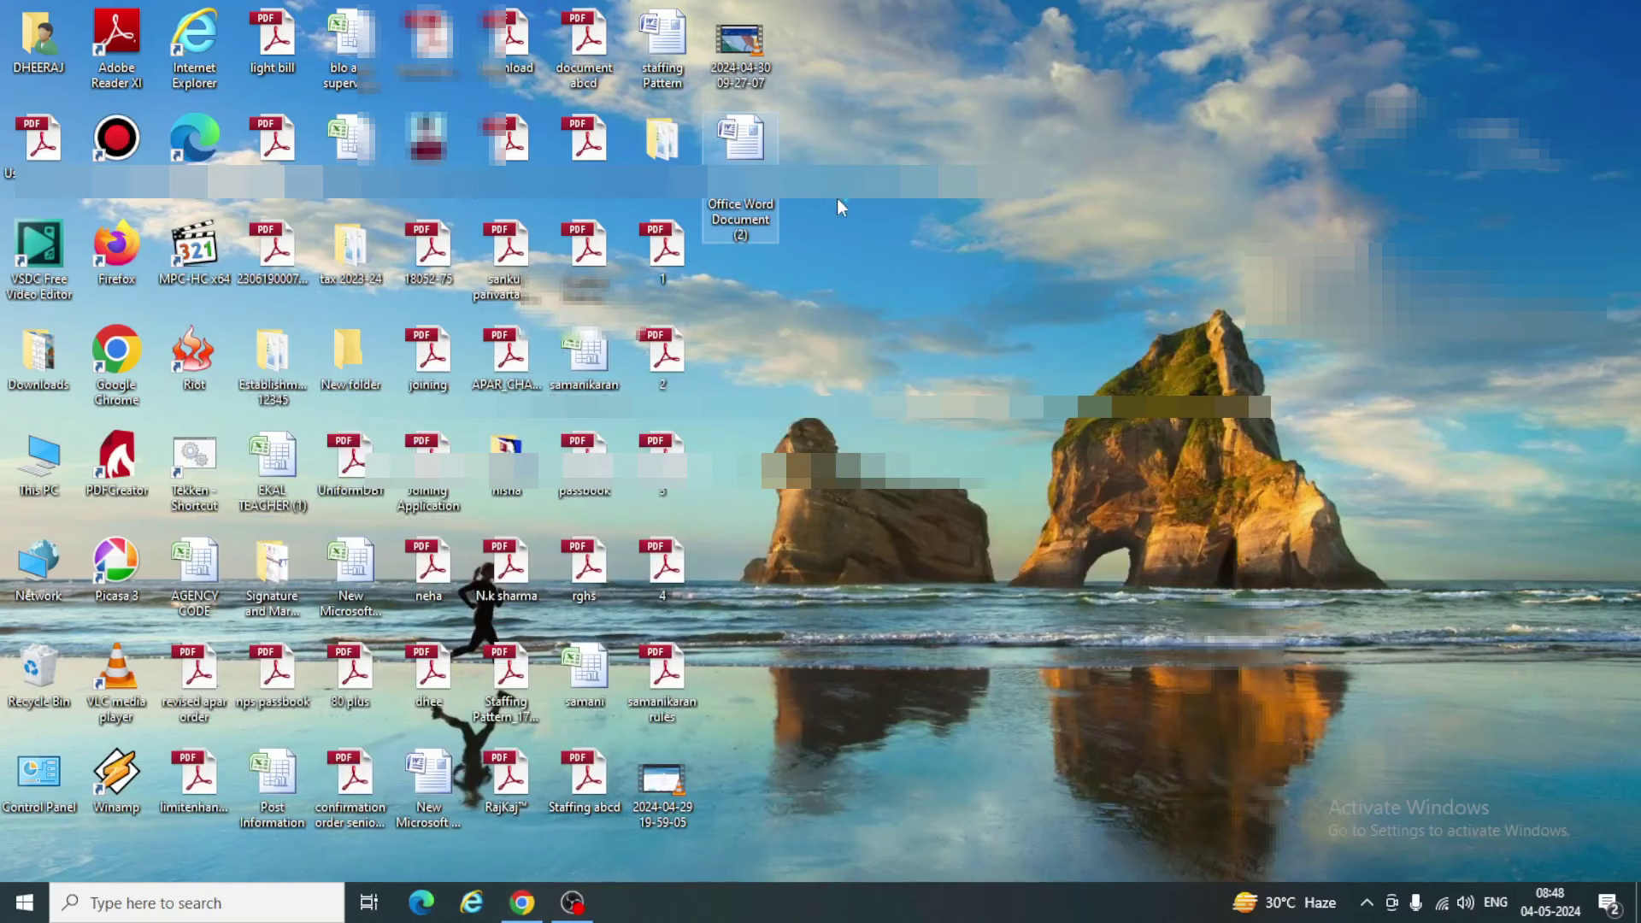
pyautogui.press('Return')
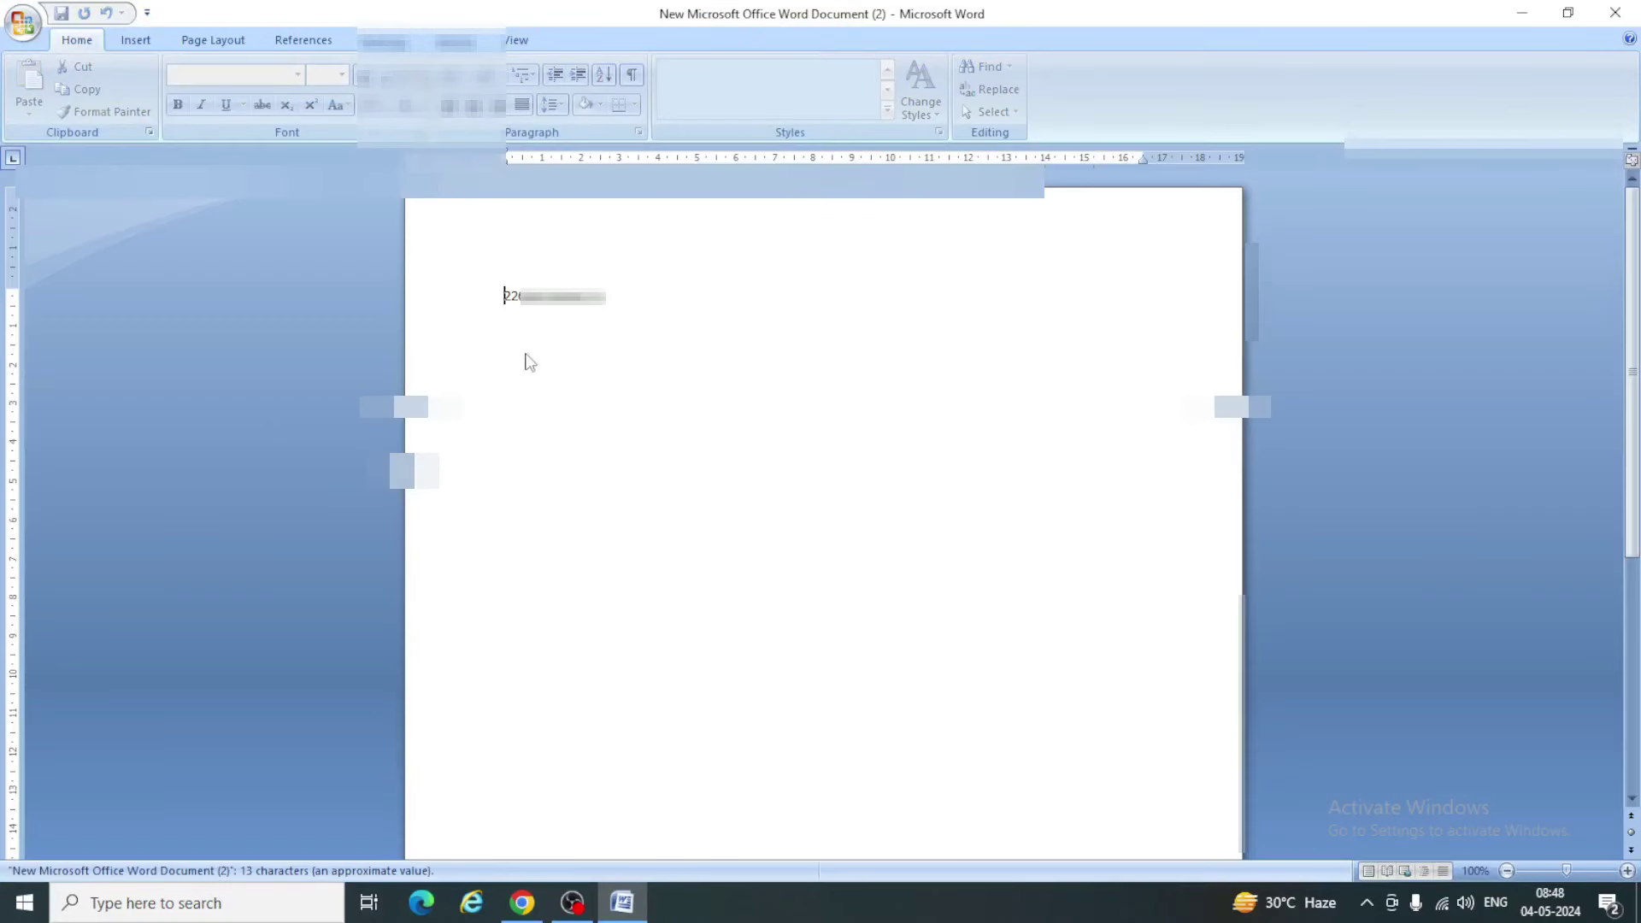
pyautogui.click(498, 299)
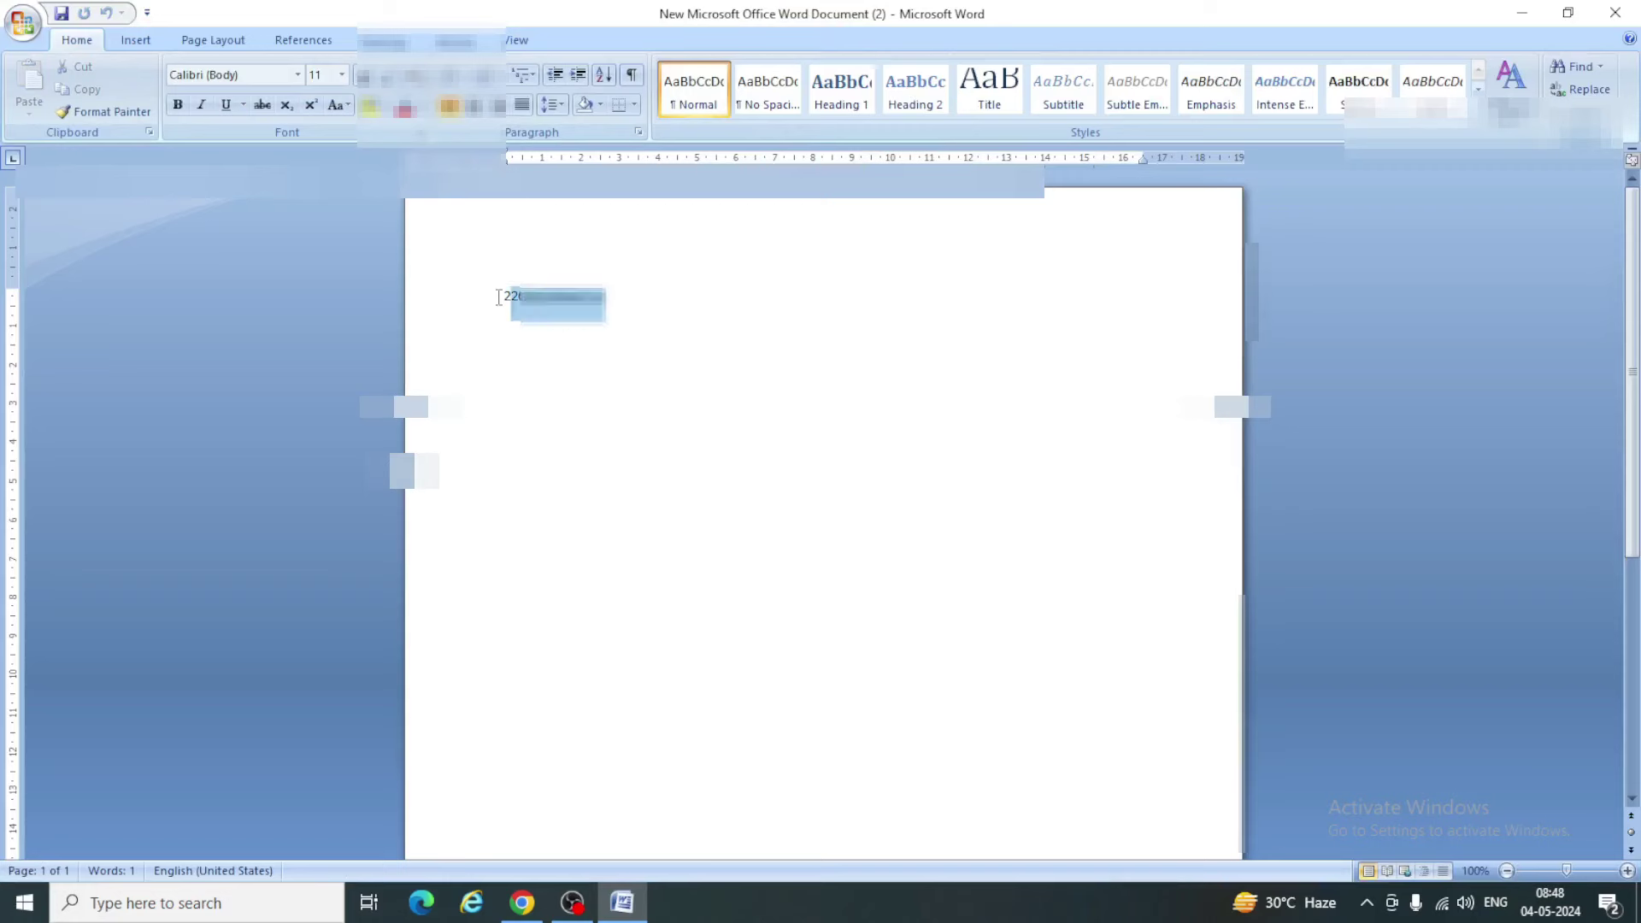
pyautogui.hotkey('ctrl', 'c')
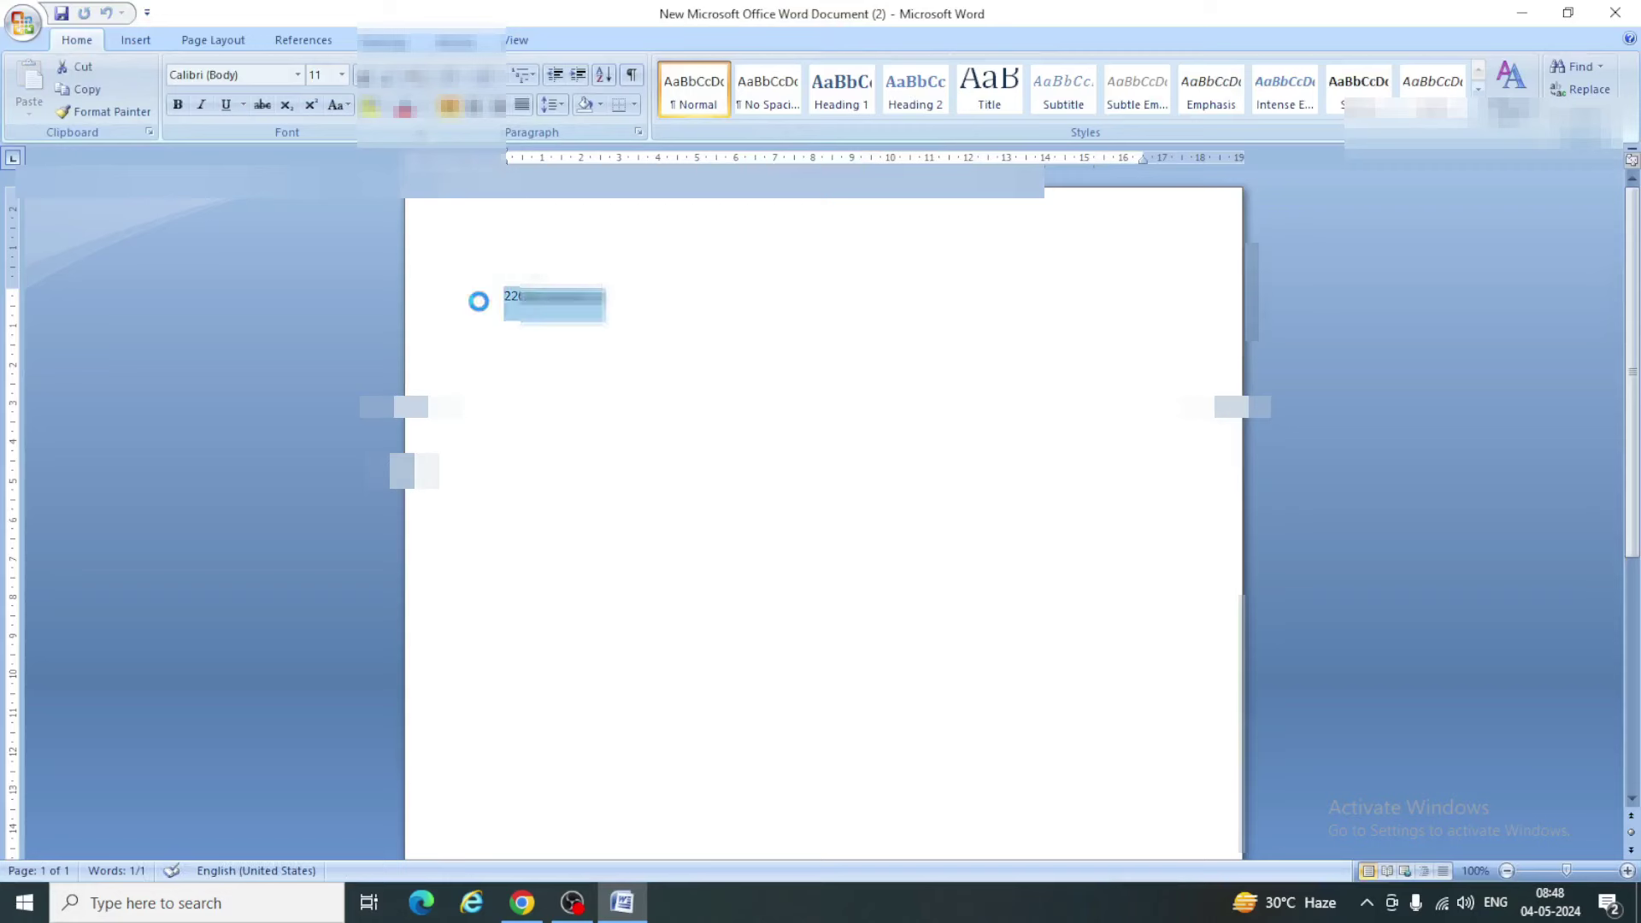
# Select the account number in the Word document again and return to the bank details form in Chrome
pyautogui.click(521, 903)
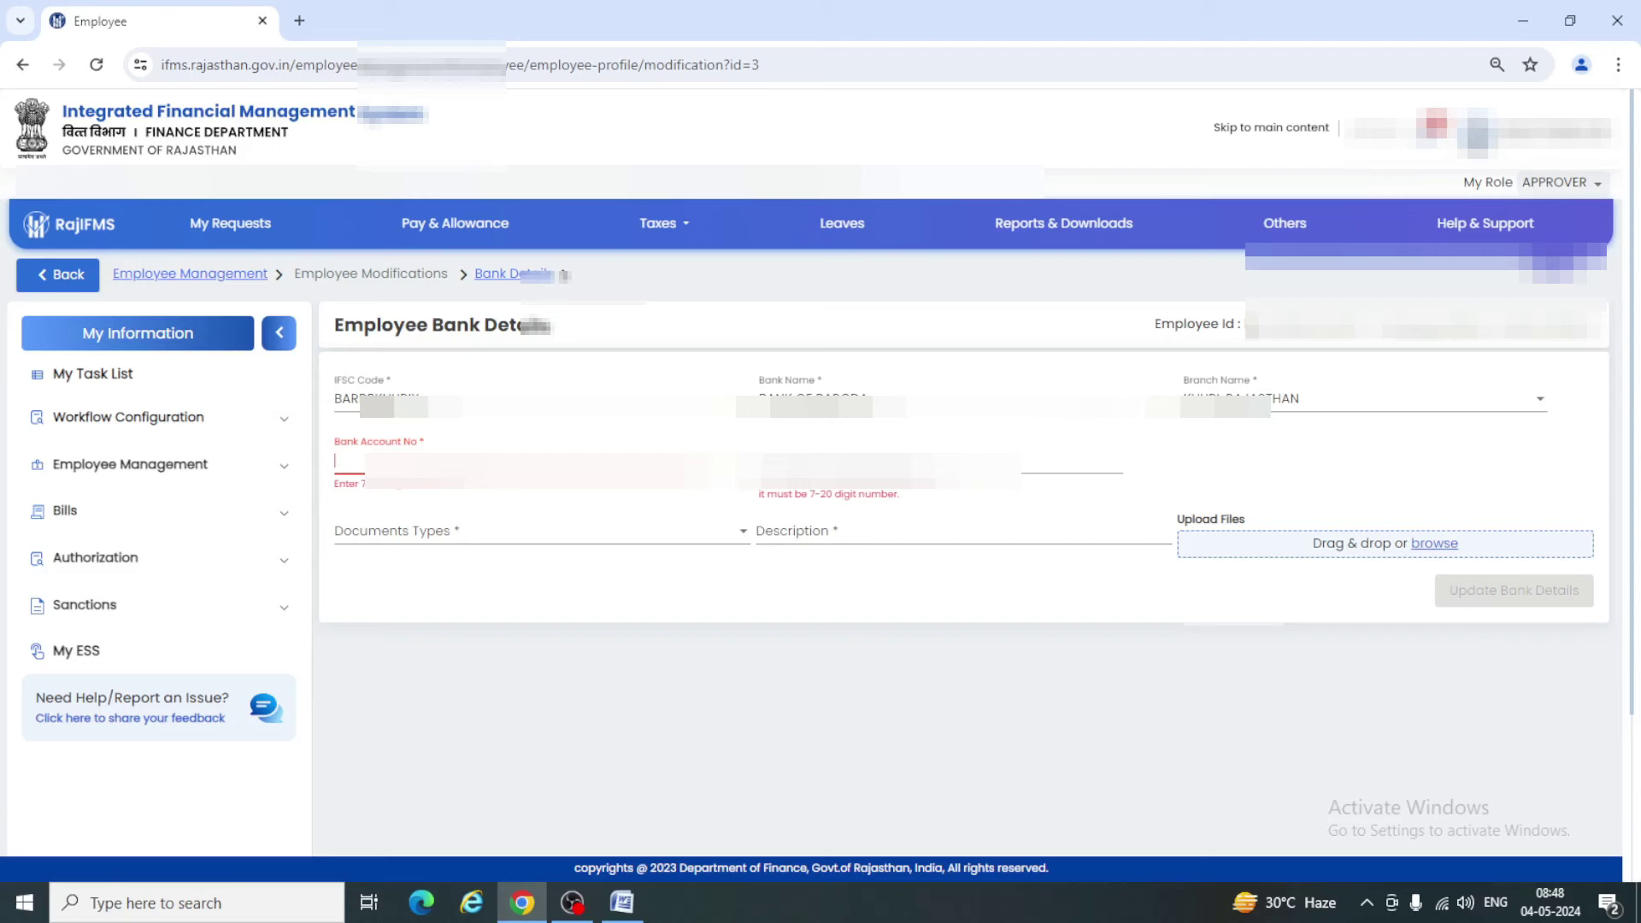
pyautogui.click(622, 902)
pyautogui.moveTo(648, 294); pyautogui.dragTo(501, 295)
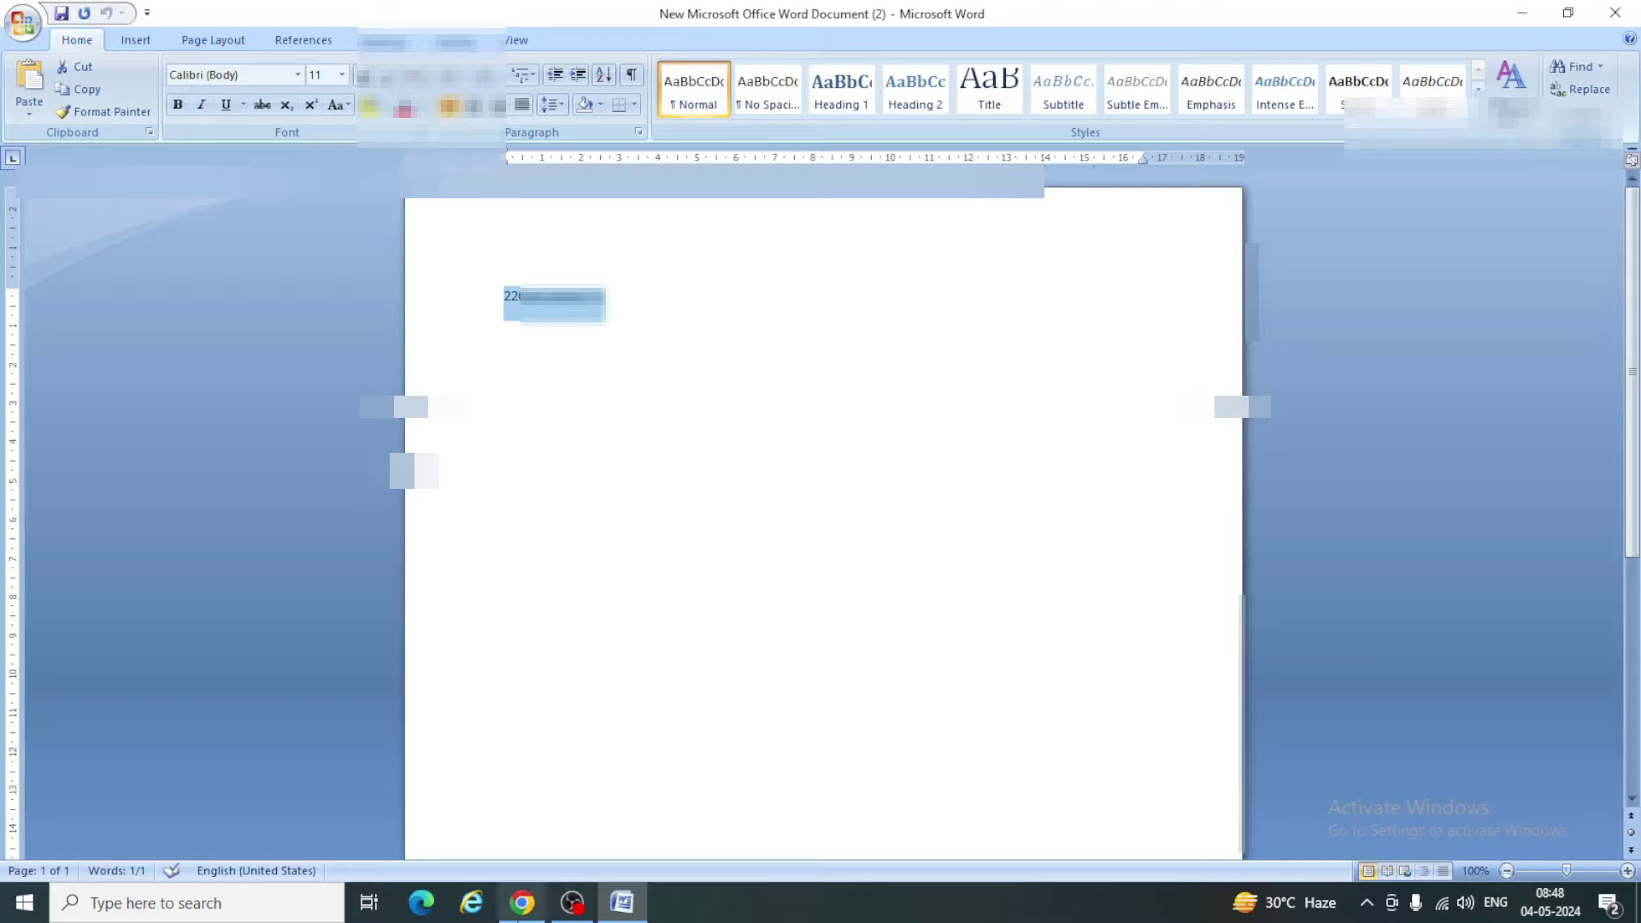
pyautogui.click(522, 902)
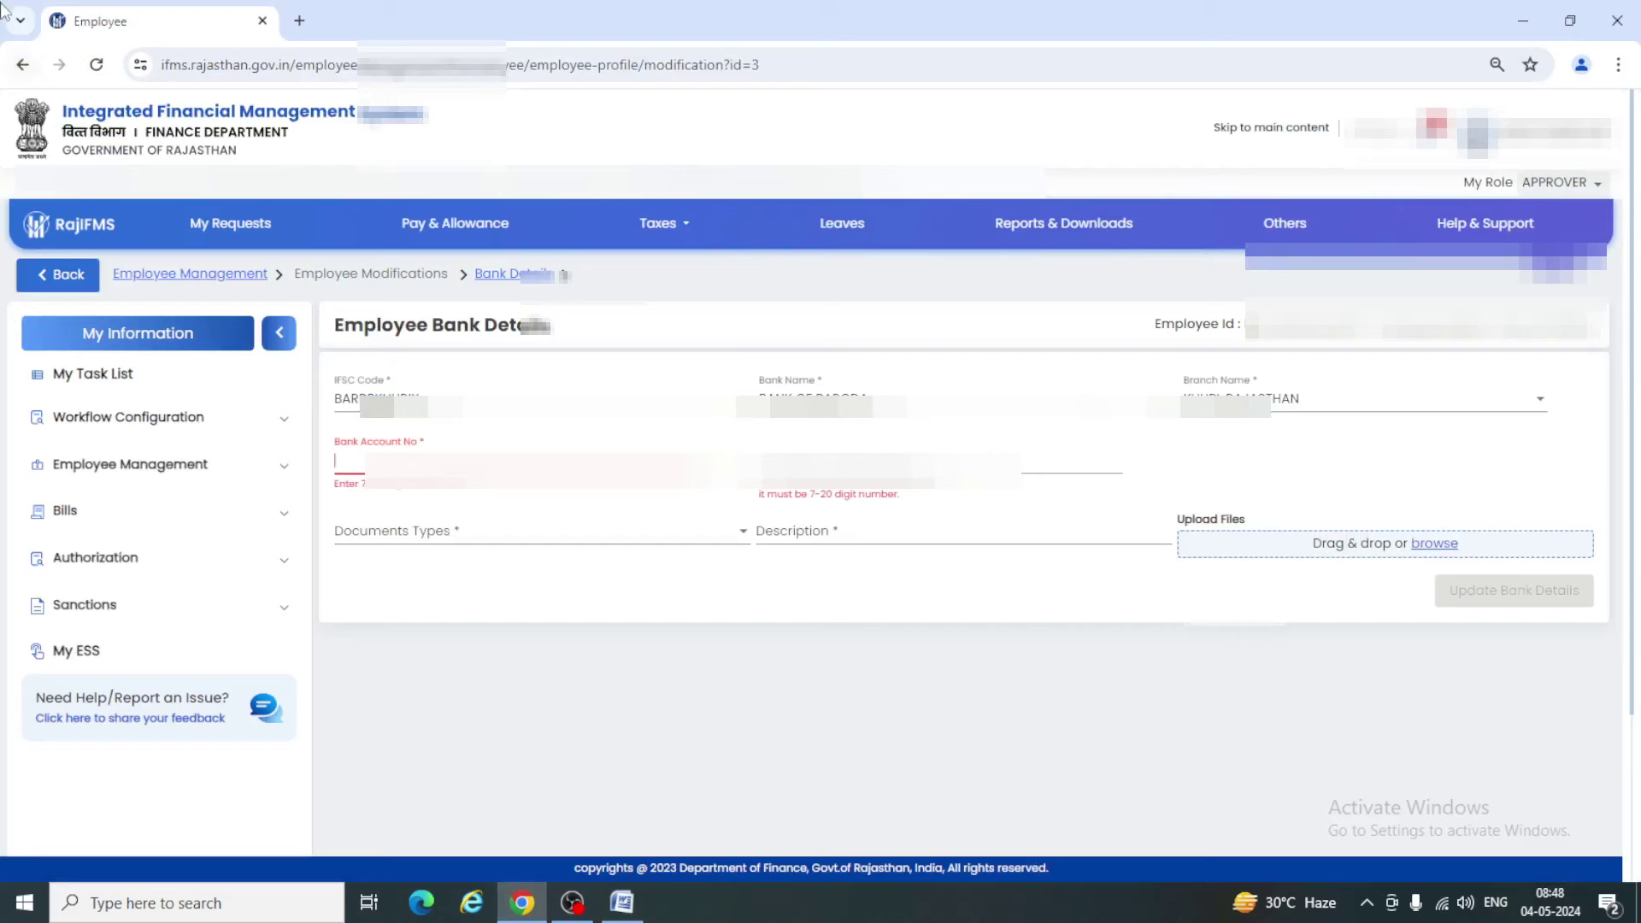
# Exit the unresponsive bank details page and reload it
pyautogui.click(95, 67)
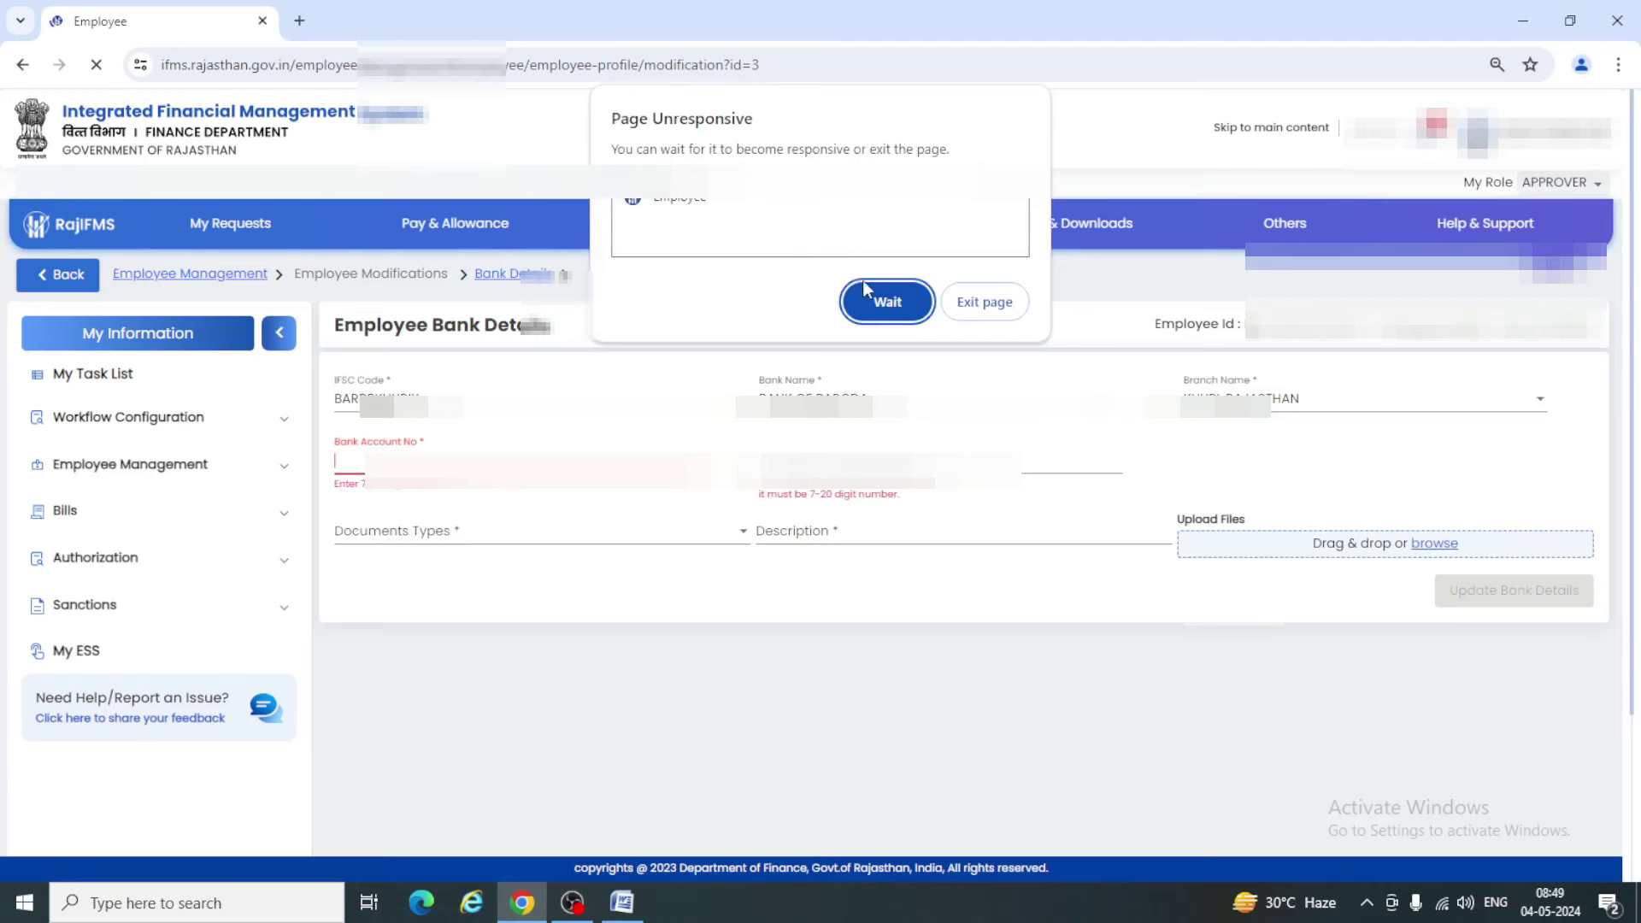
pyautogui.click(985, 309)
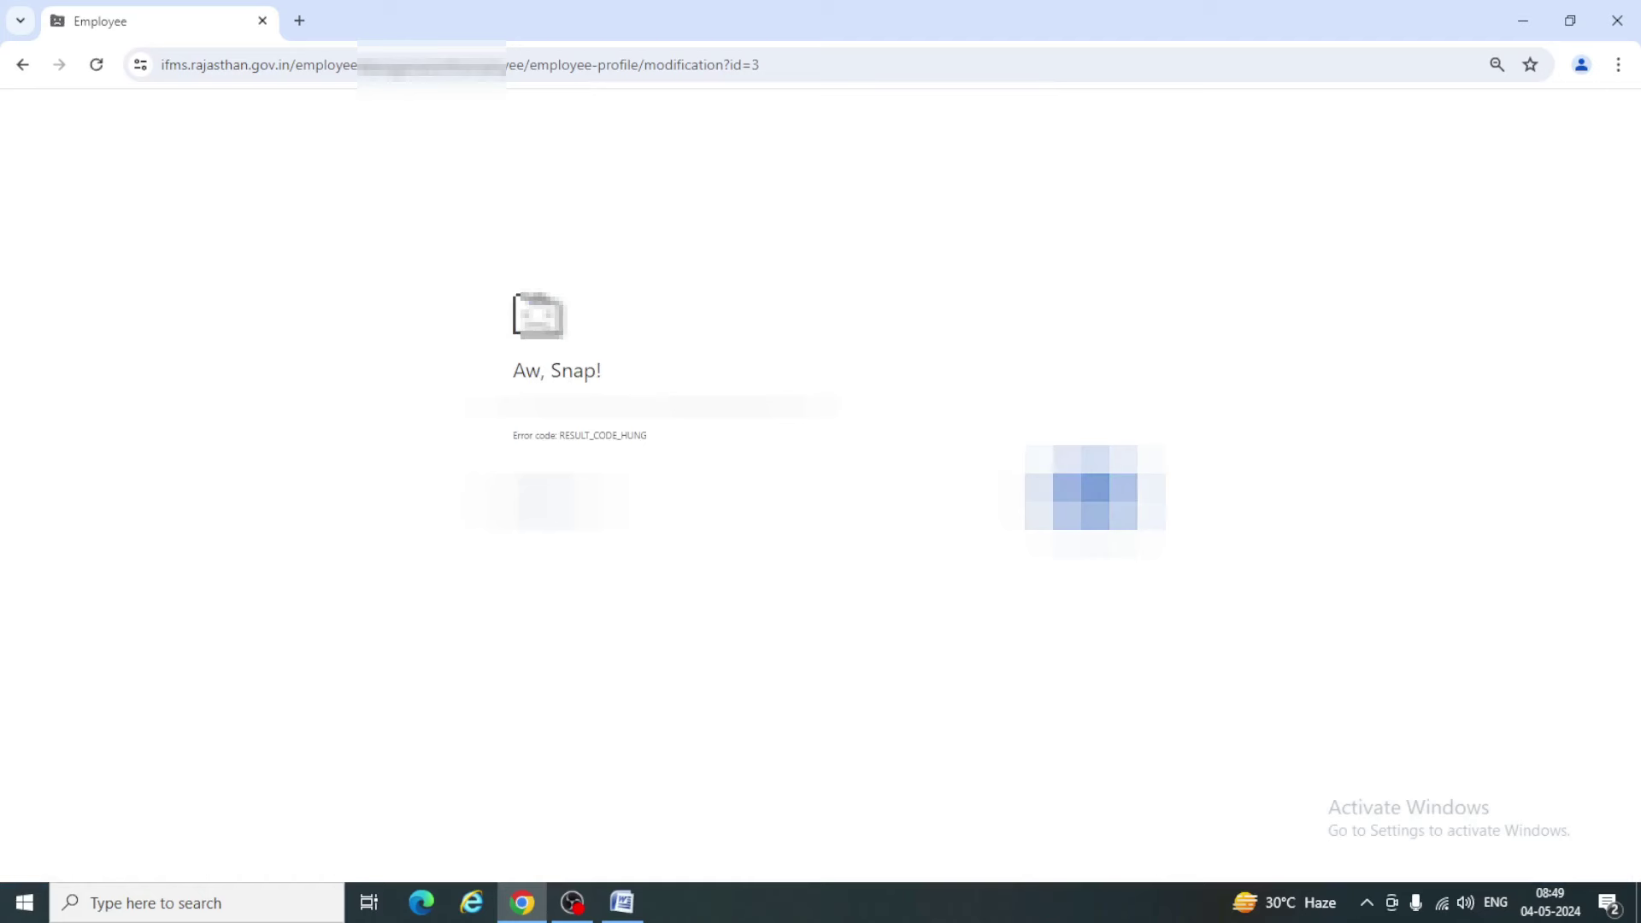
pyautogui.click(1082, 504)
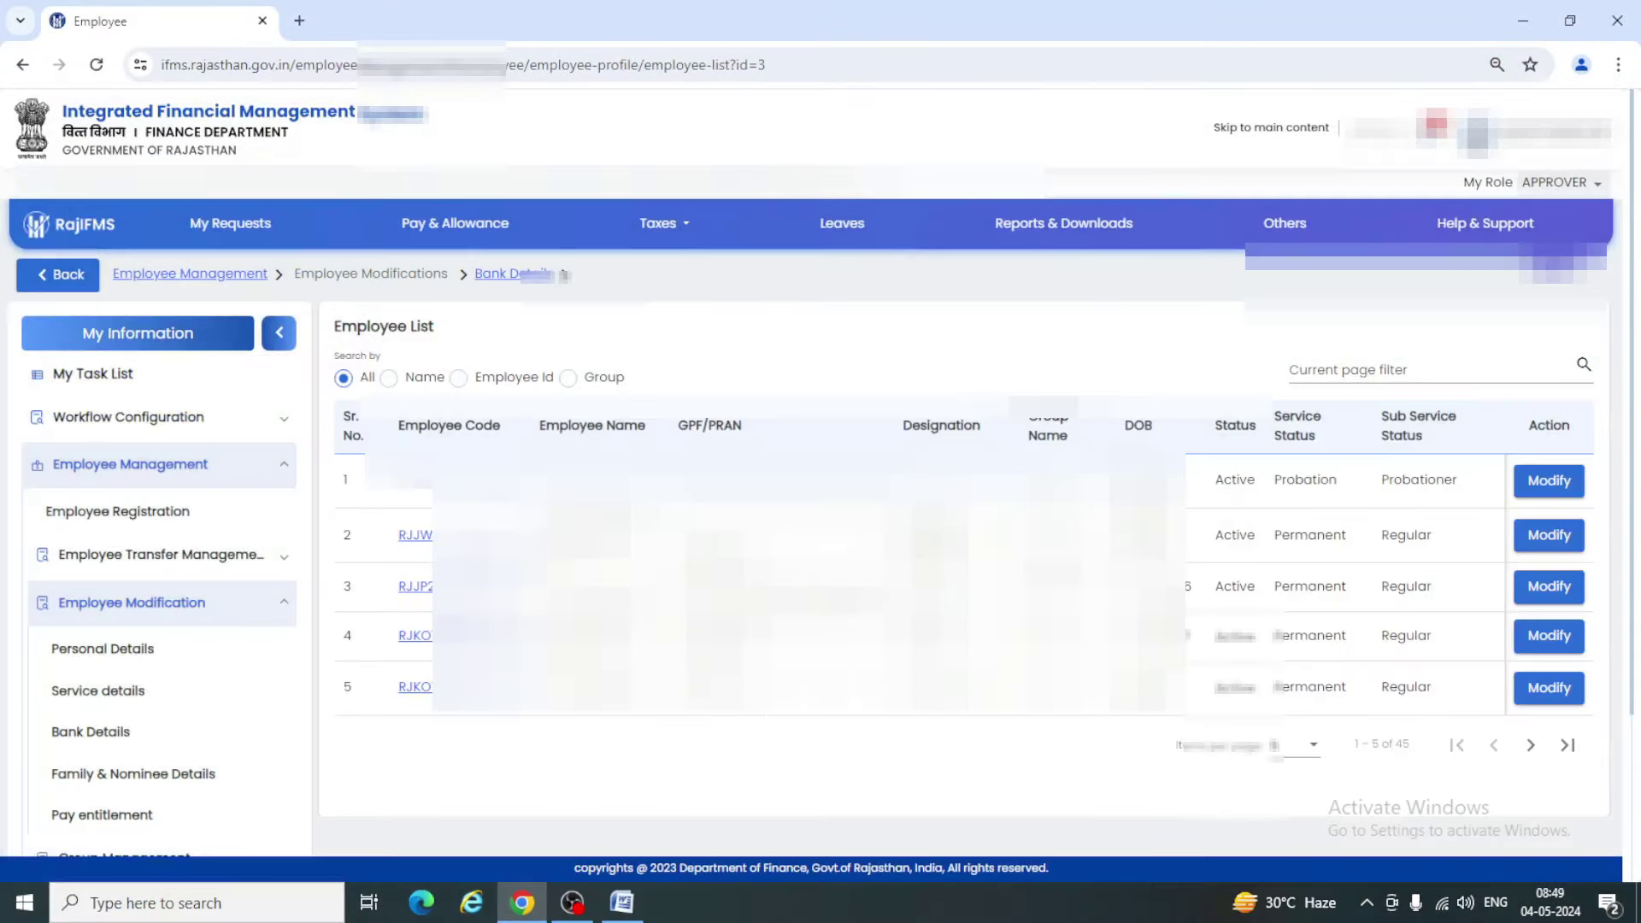
# Open the third listed employee's bank details for modification and replace the IFSC code with the Bank of Baroda branch code
pyautogui.click(1549, 586)
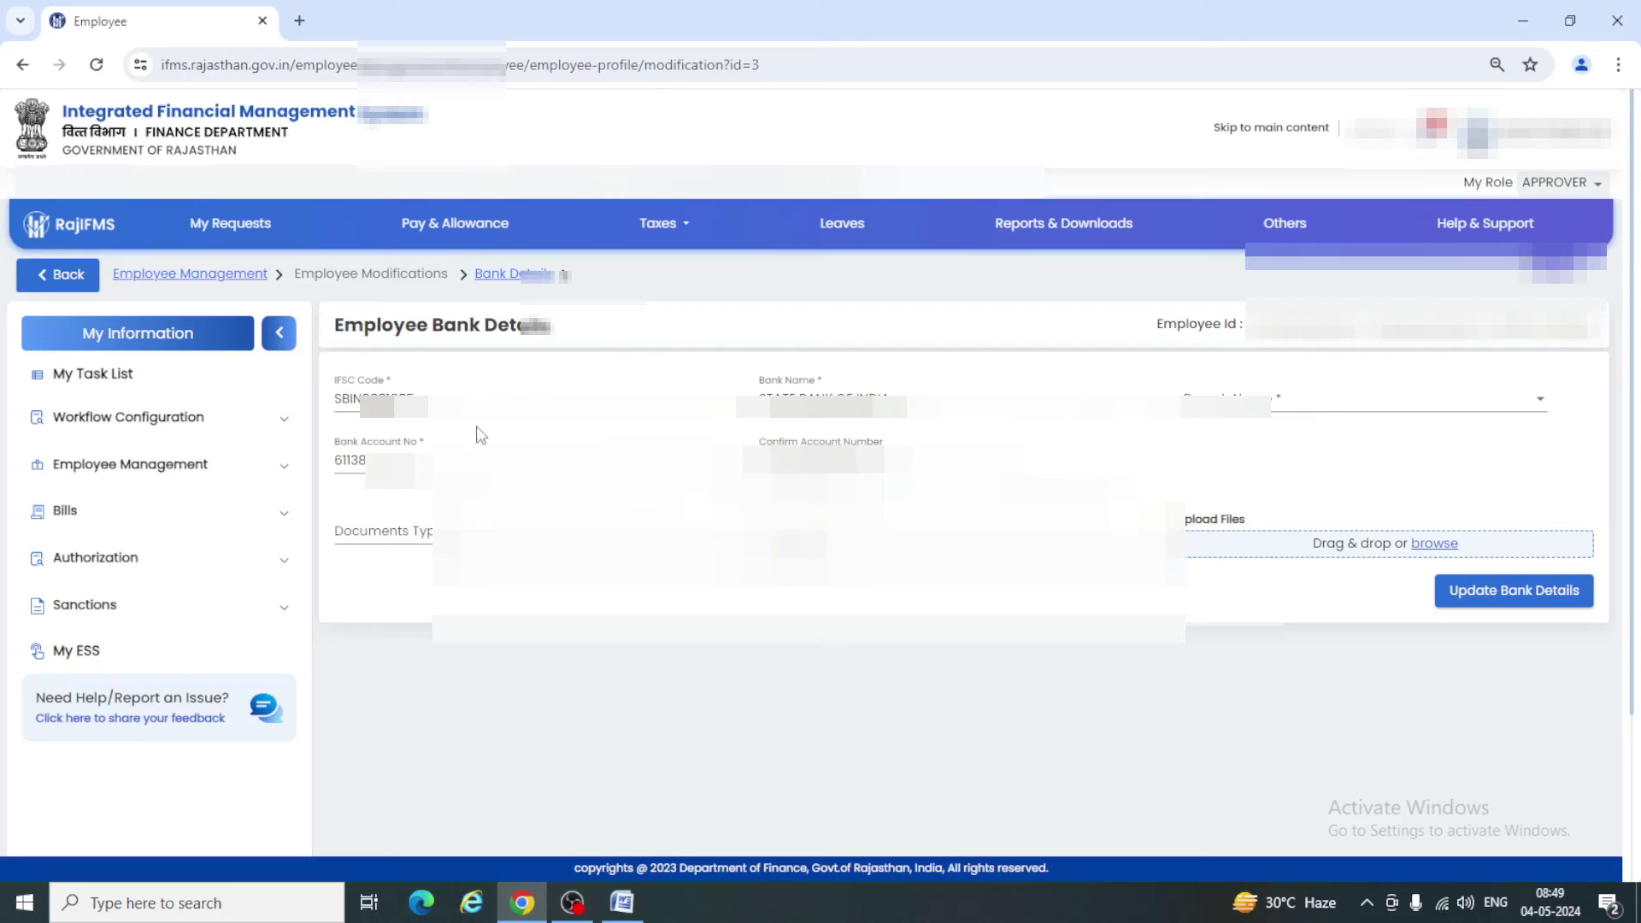
pyautogui.moveTo(434, 392); pyautogui.dragTo(313, 404)
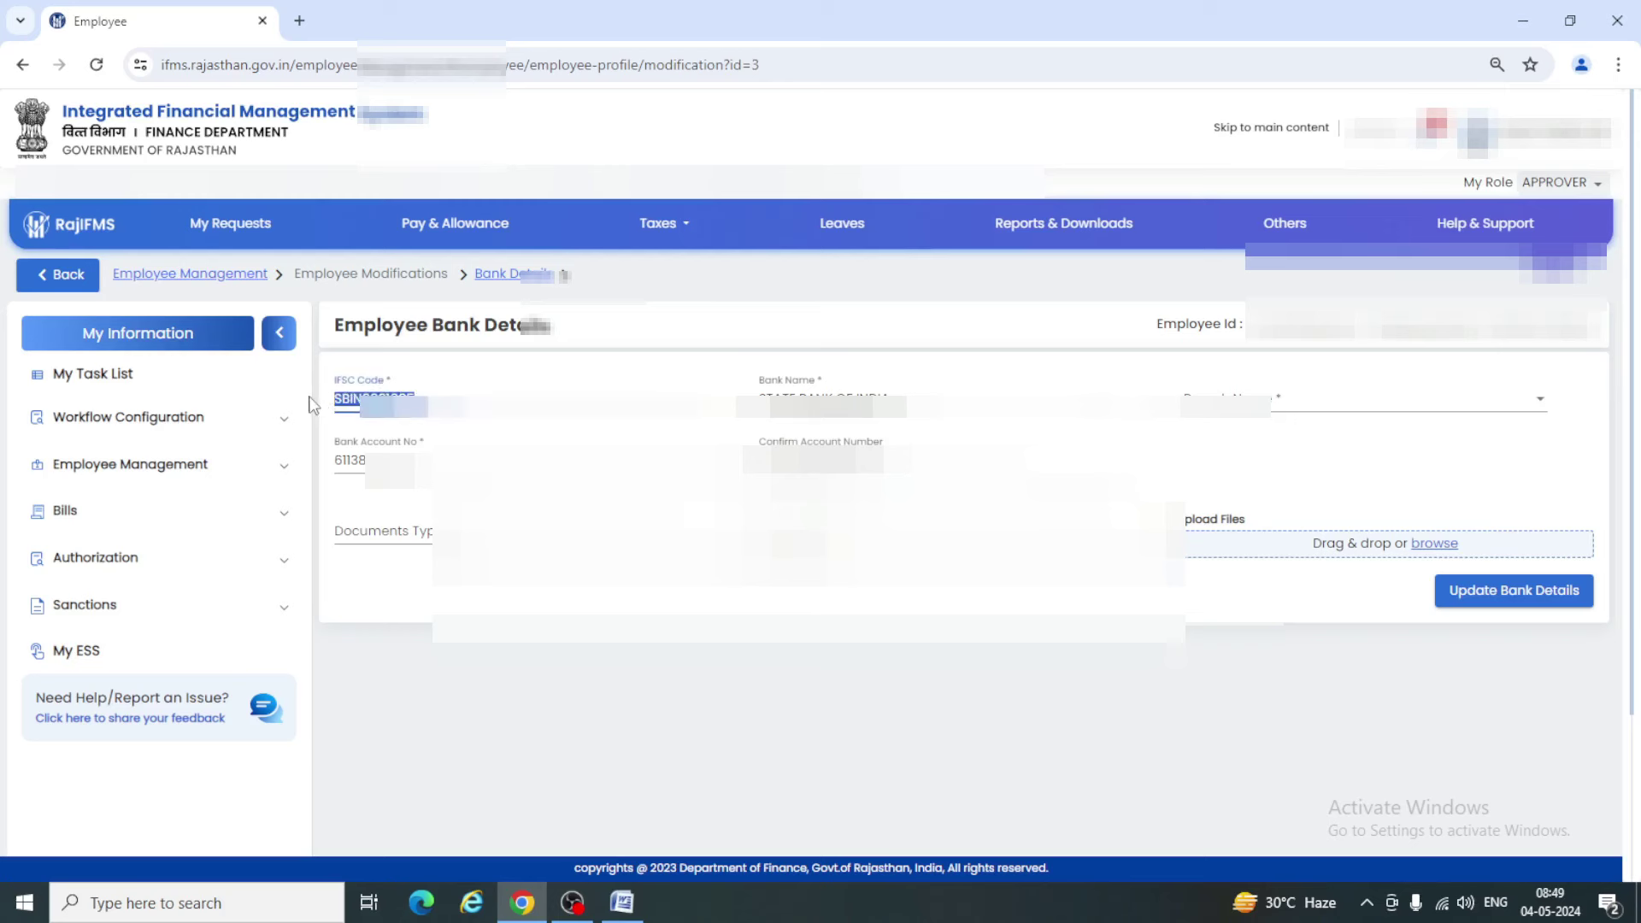
pyautogui.write('BARB')
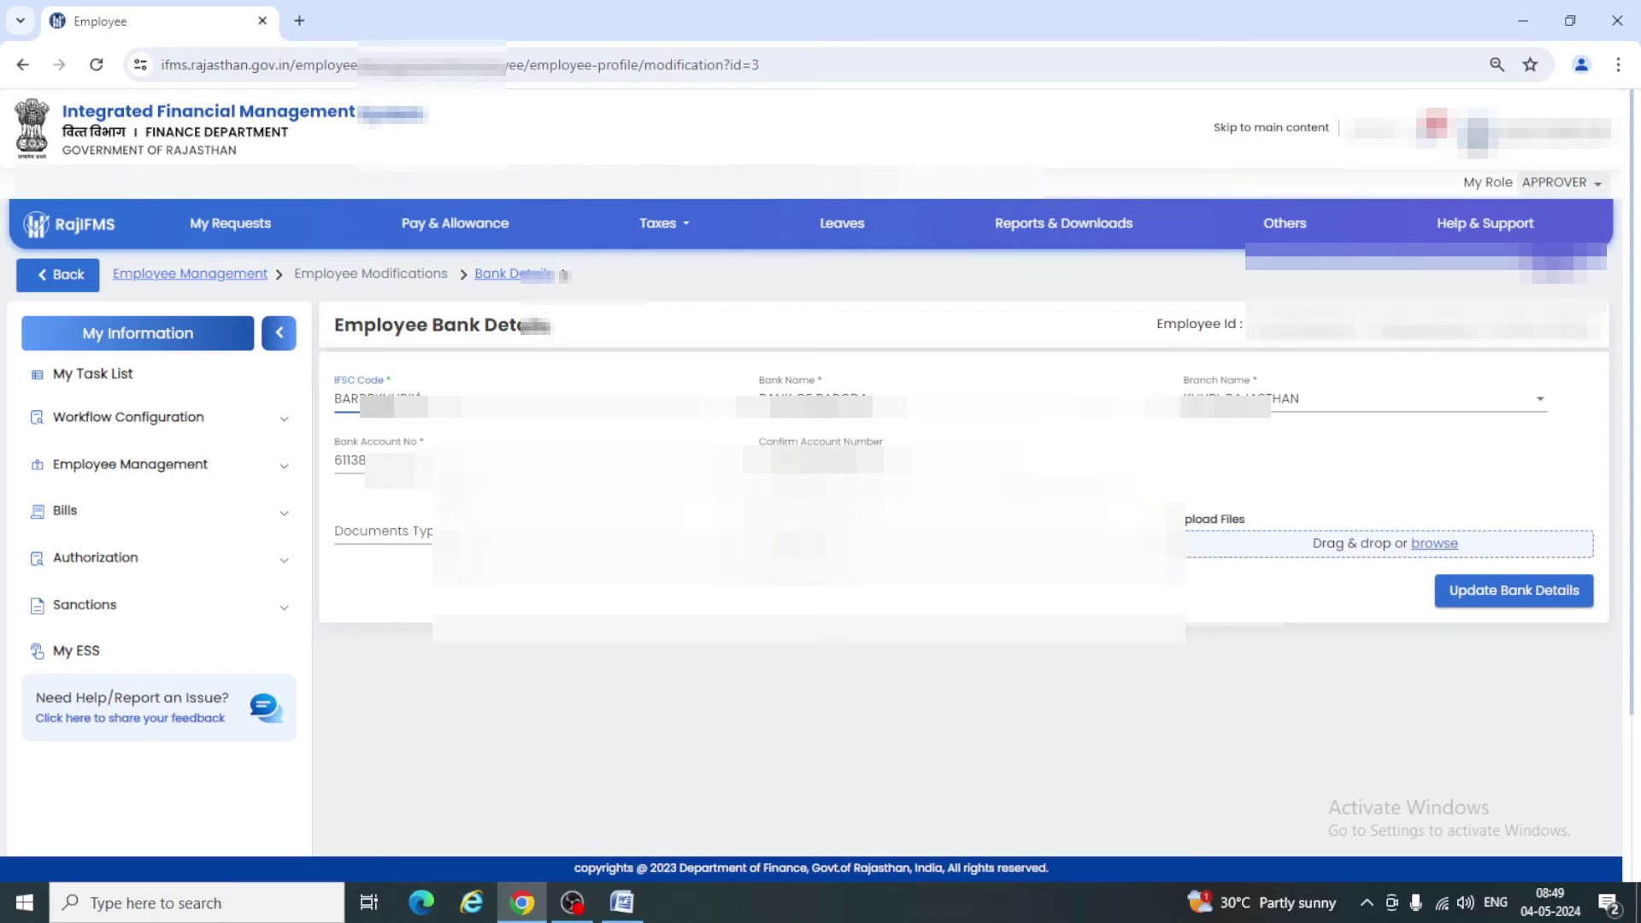
# Copy the bank account number from the Word document and switch back to the employee's bank details in Chrome
pyautogui.click(621, 903)
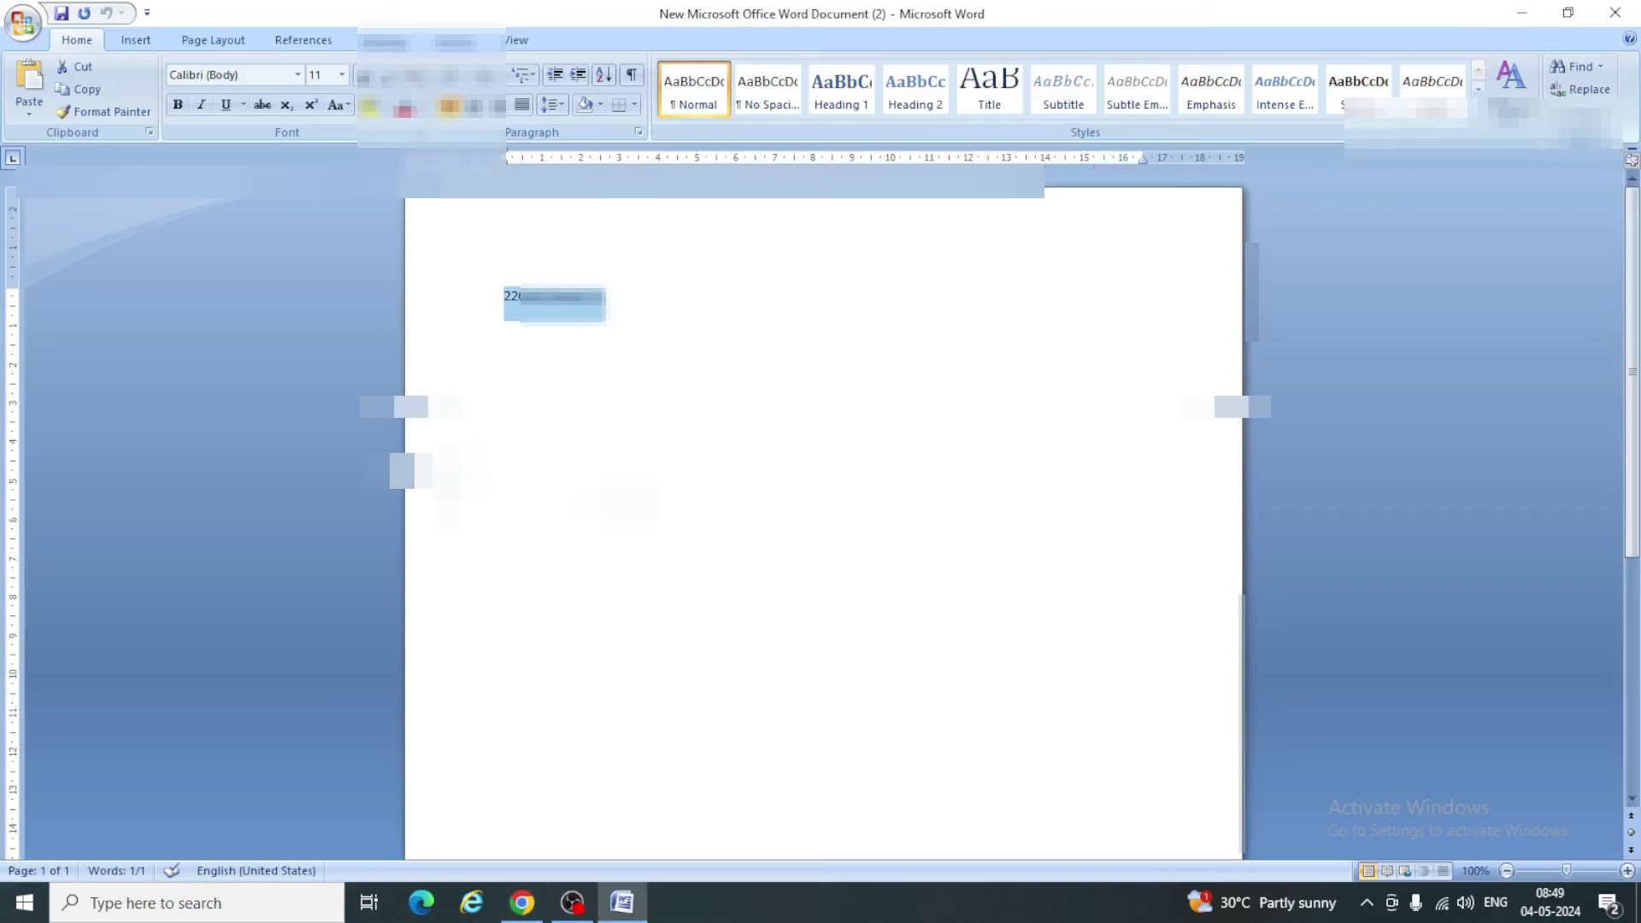
pyautogui.click(653, 296)
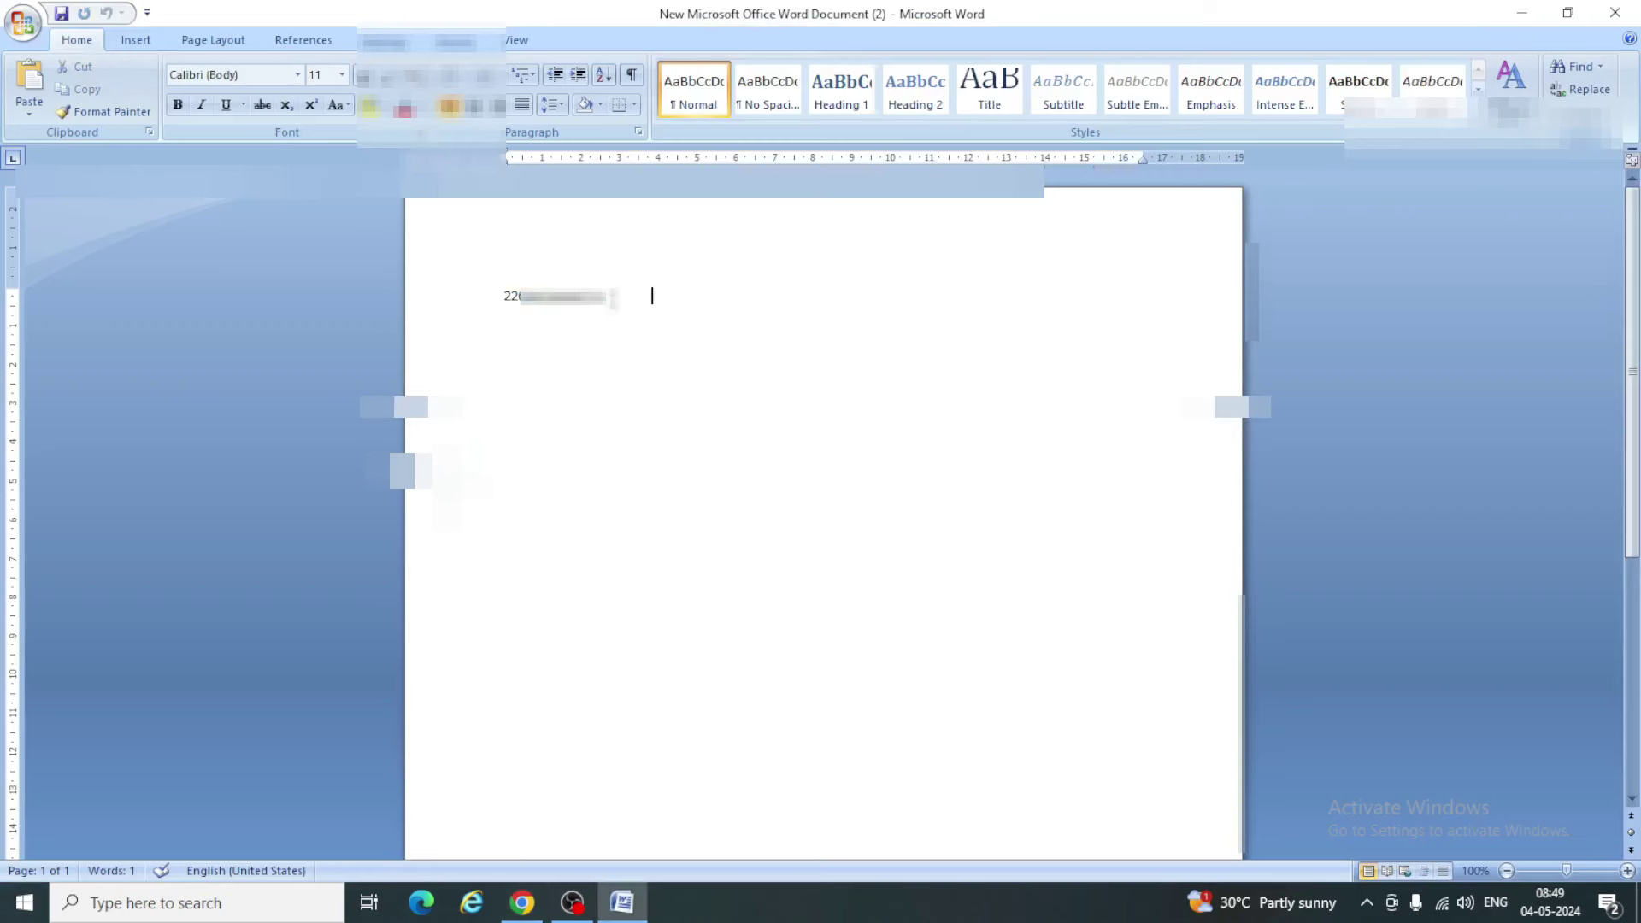
pyautogui.doubleClick(609, 296)
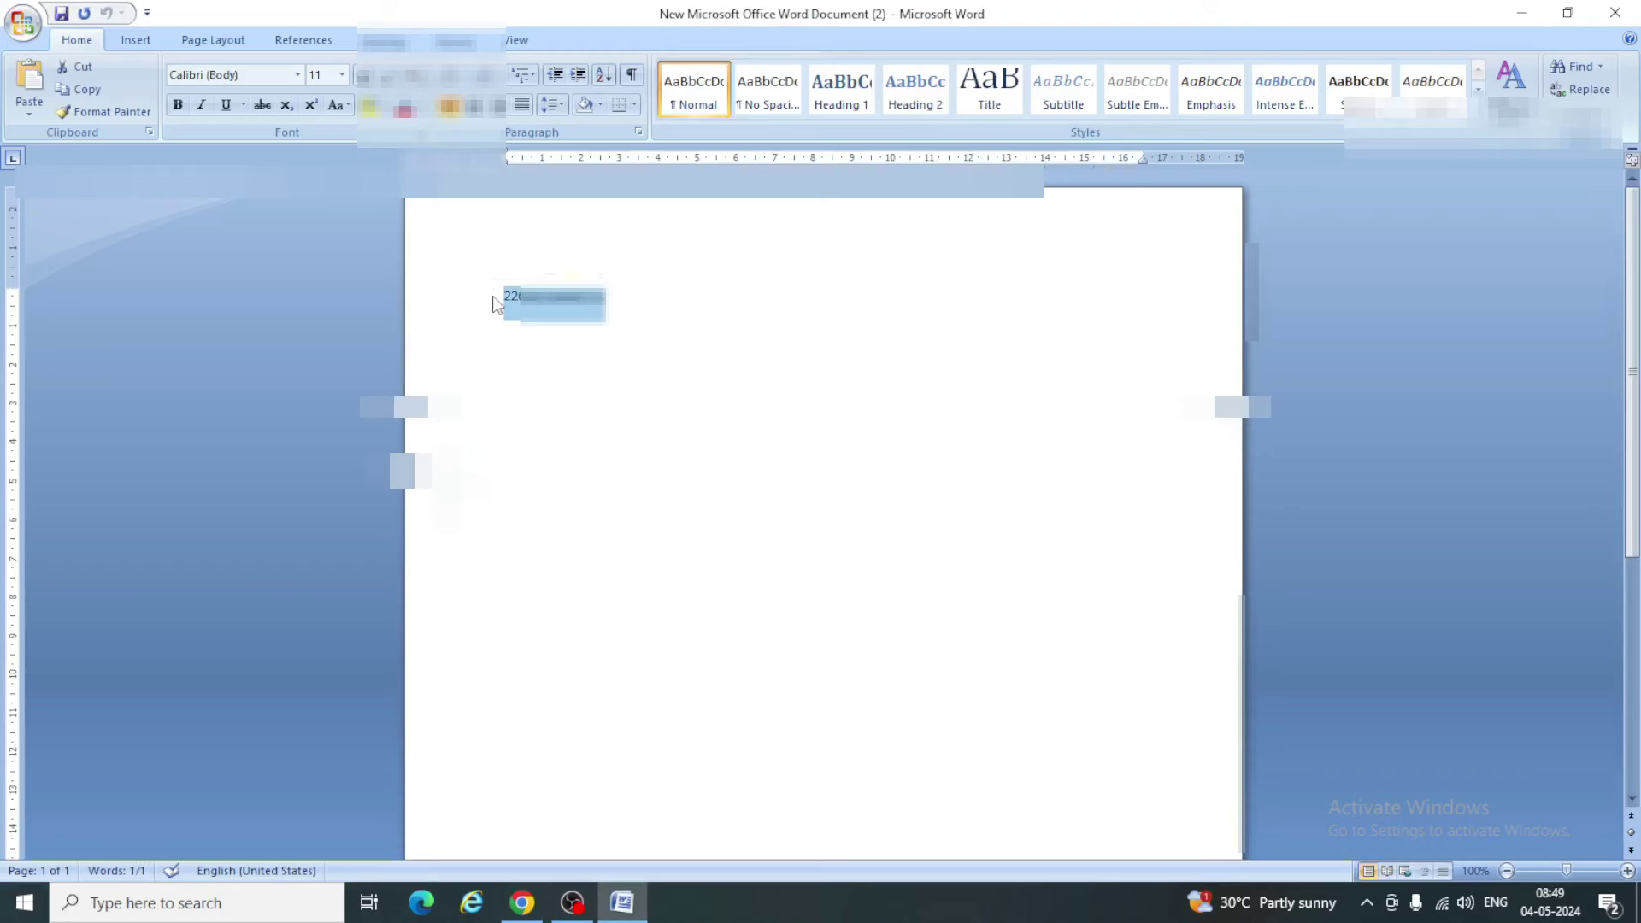
pyautogui.click(523, 902)
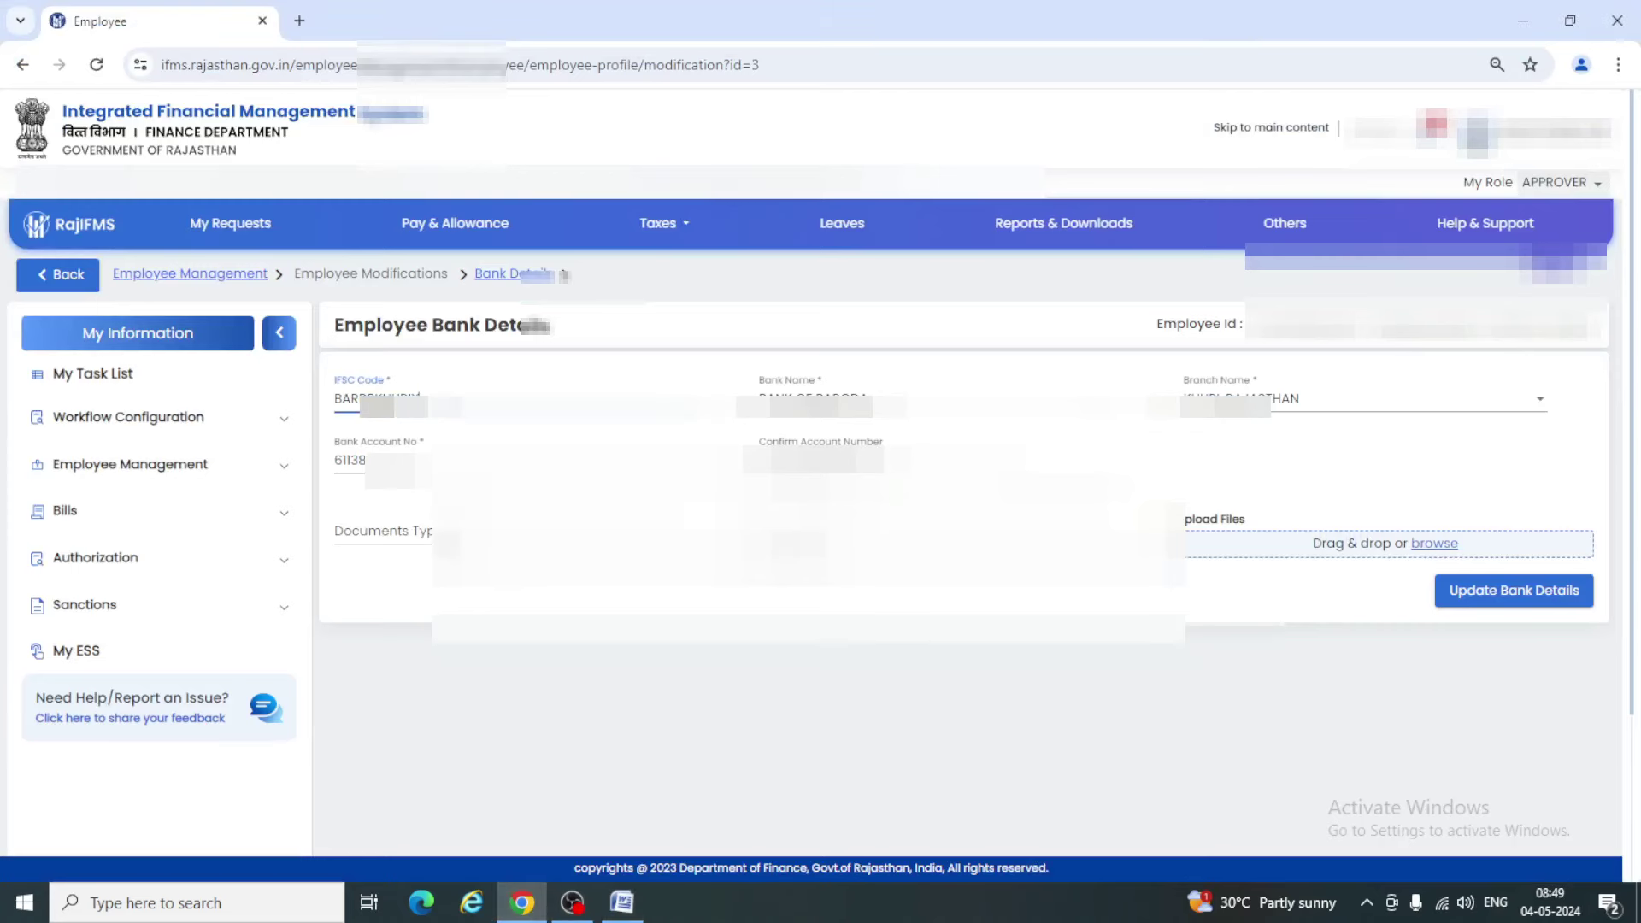
# Replace the employee's bank account number with the copied number and paste it as the confirmation too
pyautogui.moveTo(416, 461); pyautogui.dragTo(322, 462)
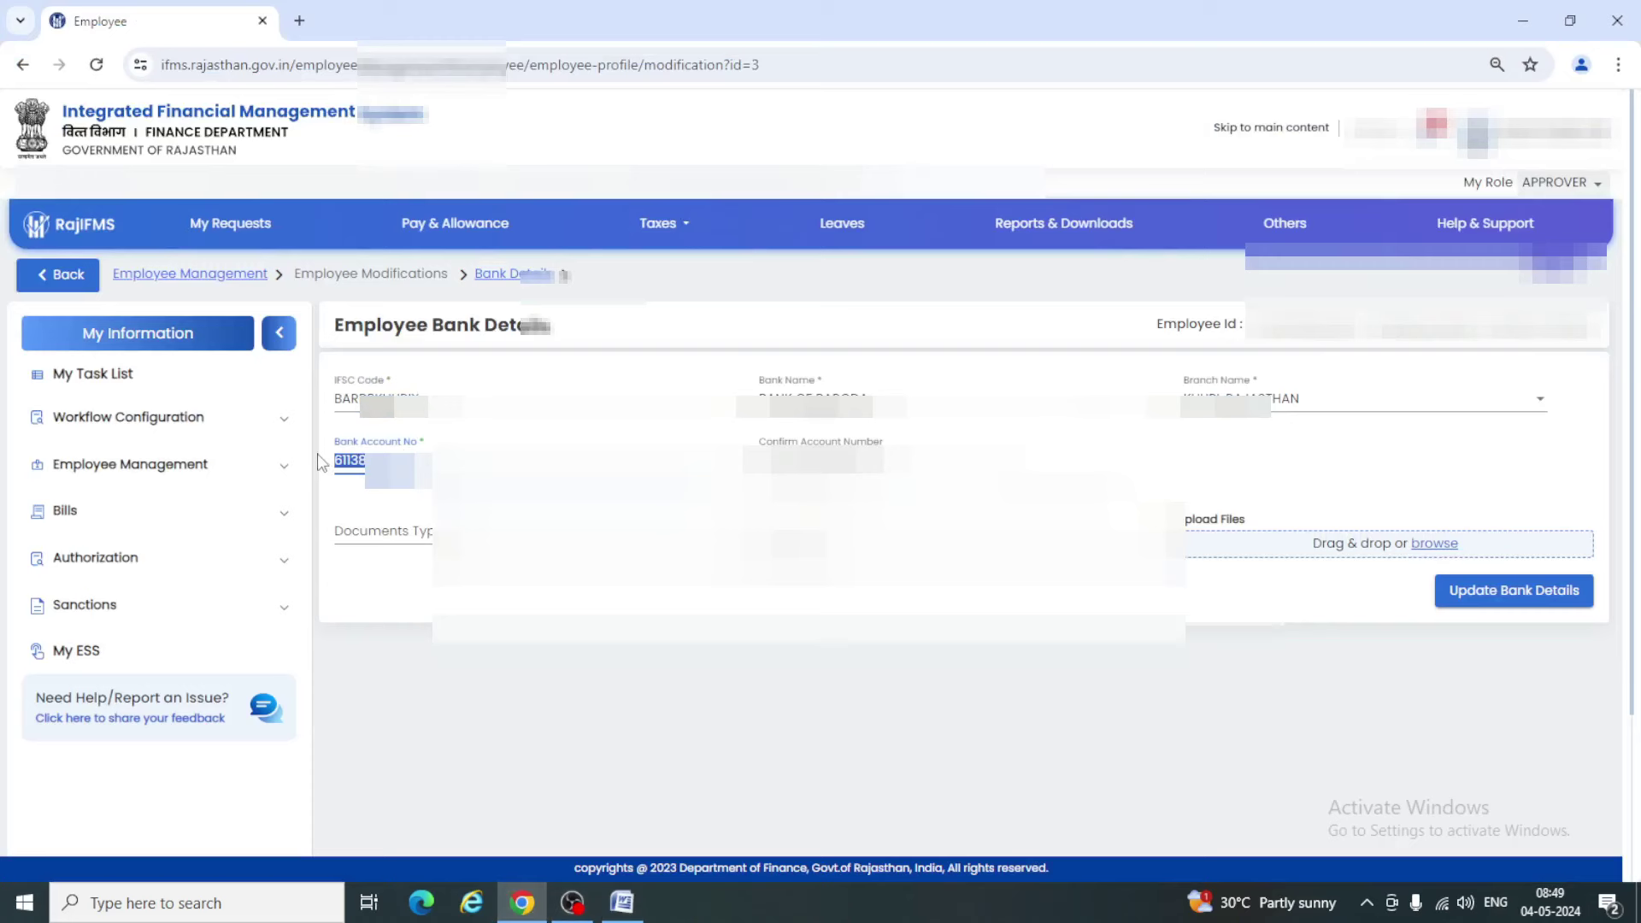
pyautogui.hotkey('ctrl', 'v')
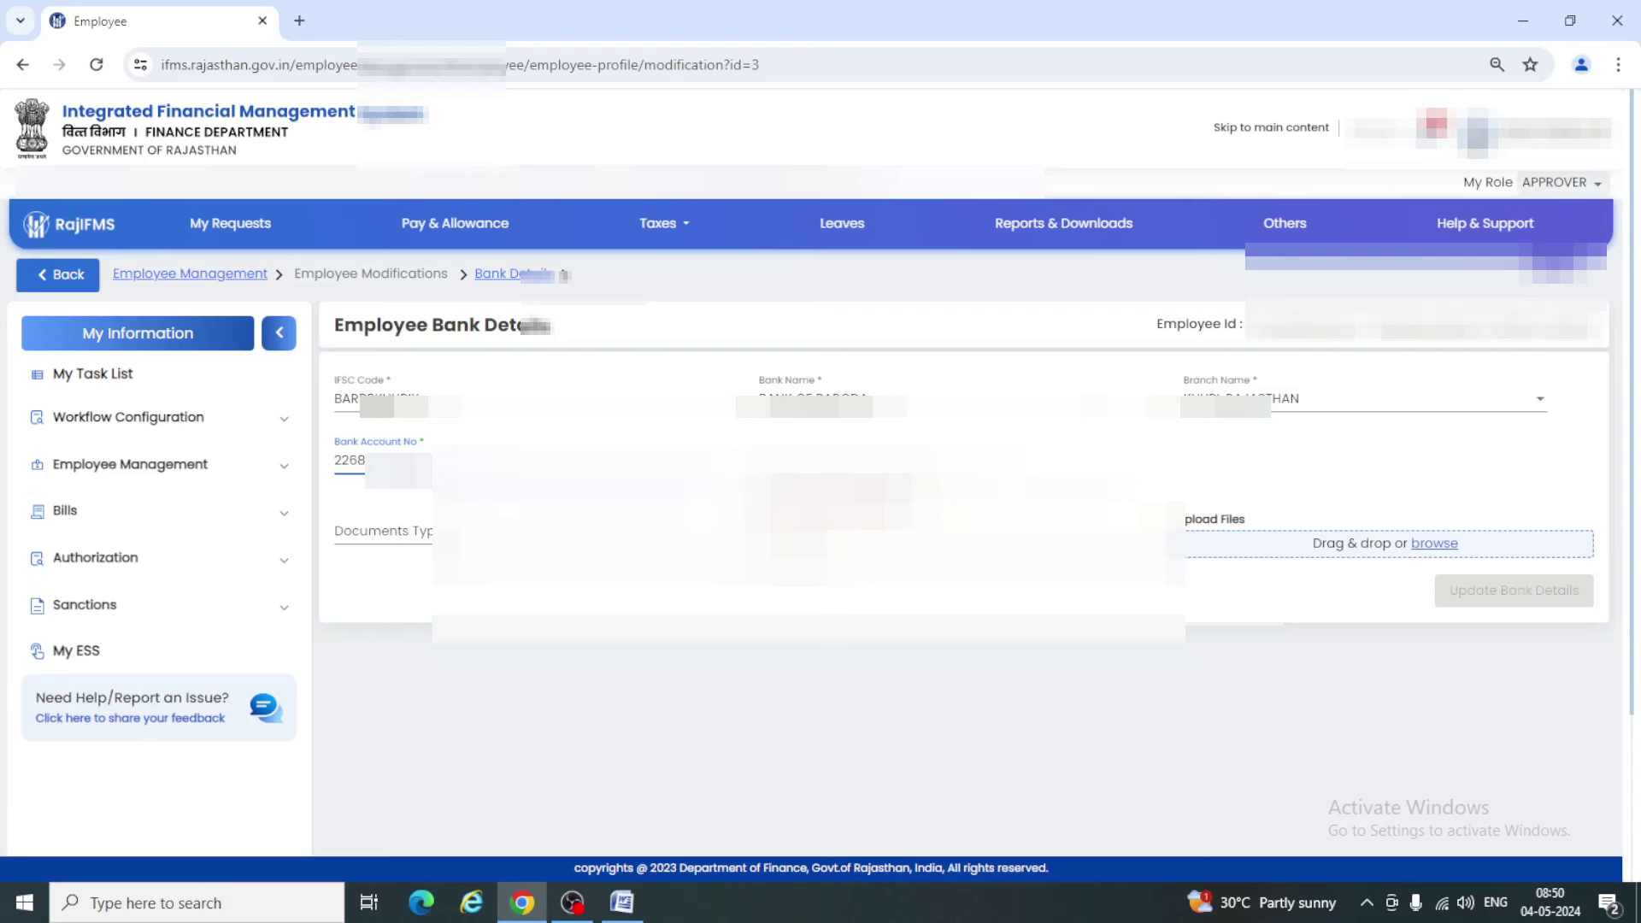
pyautogui.click(812, 462)
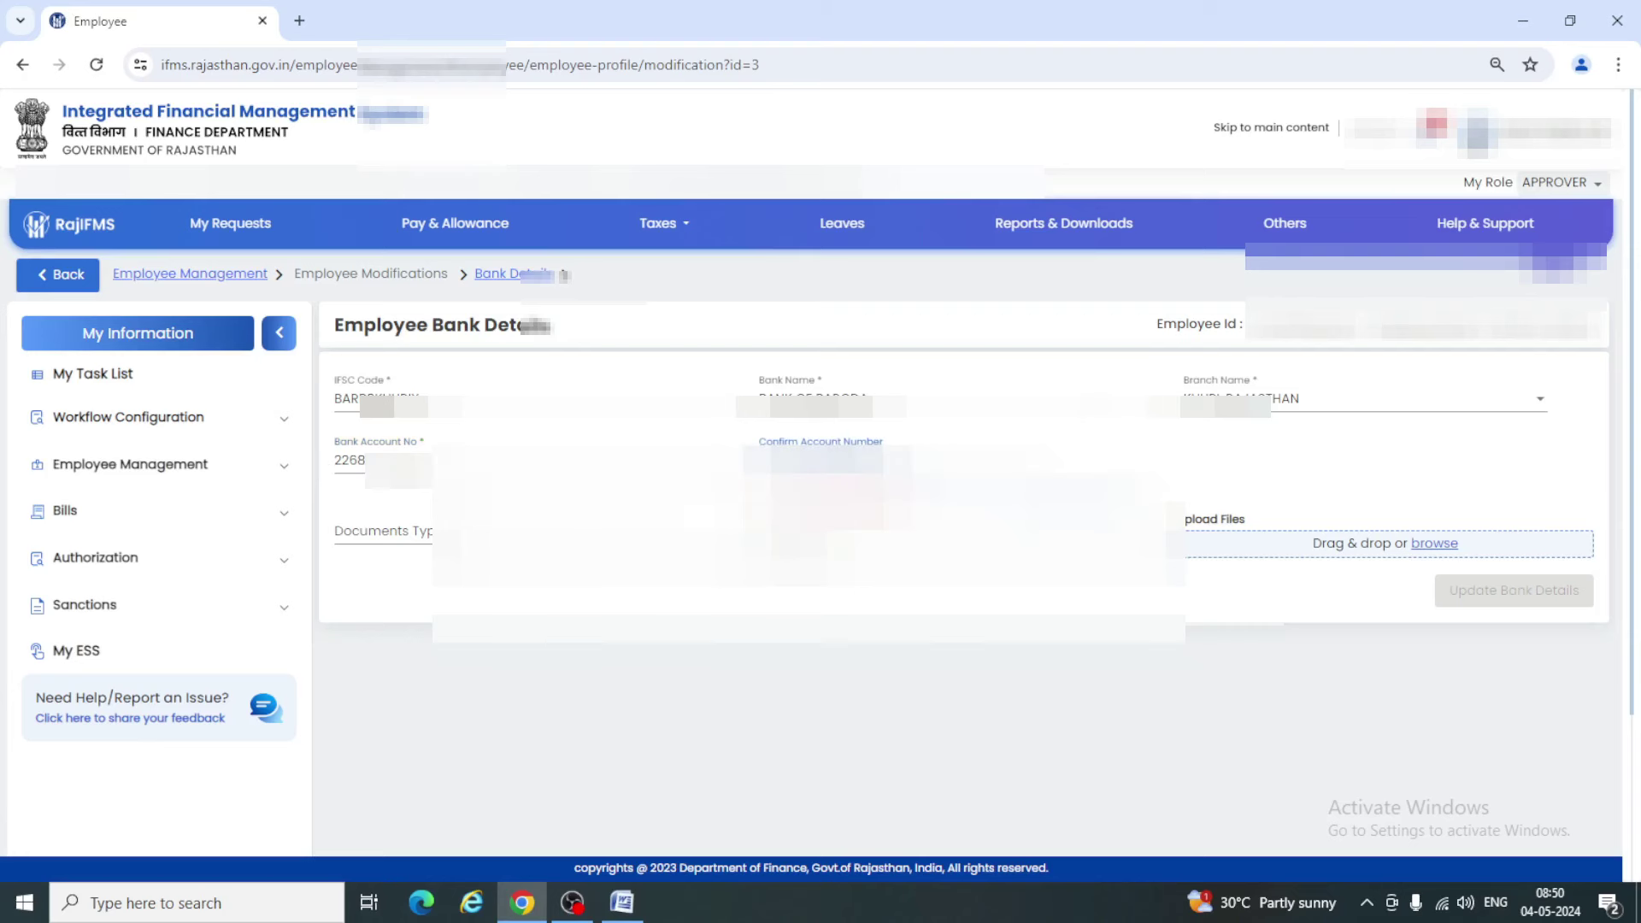
pyautogui.hotkey('ctrl', 'v')
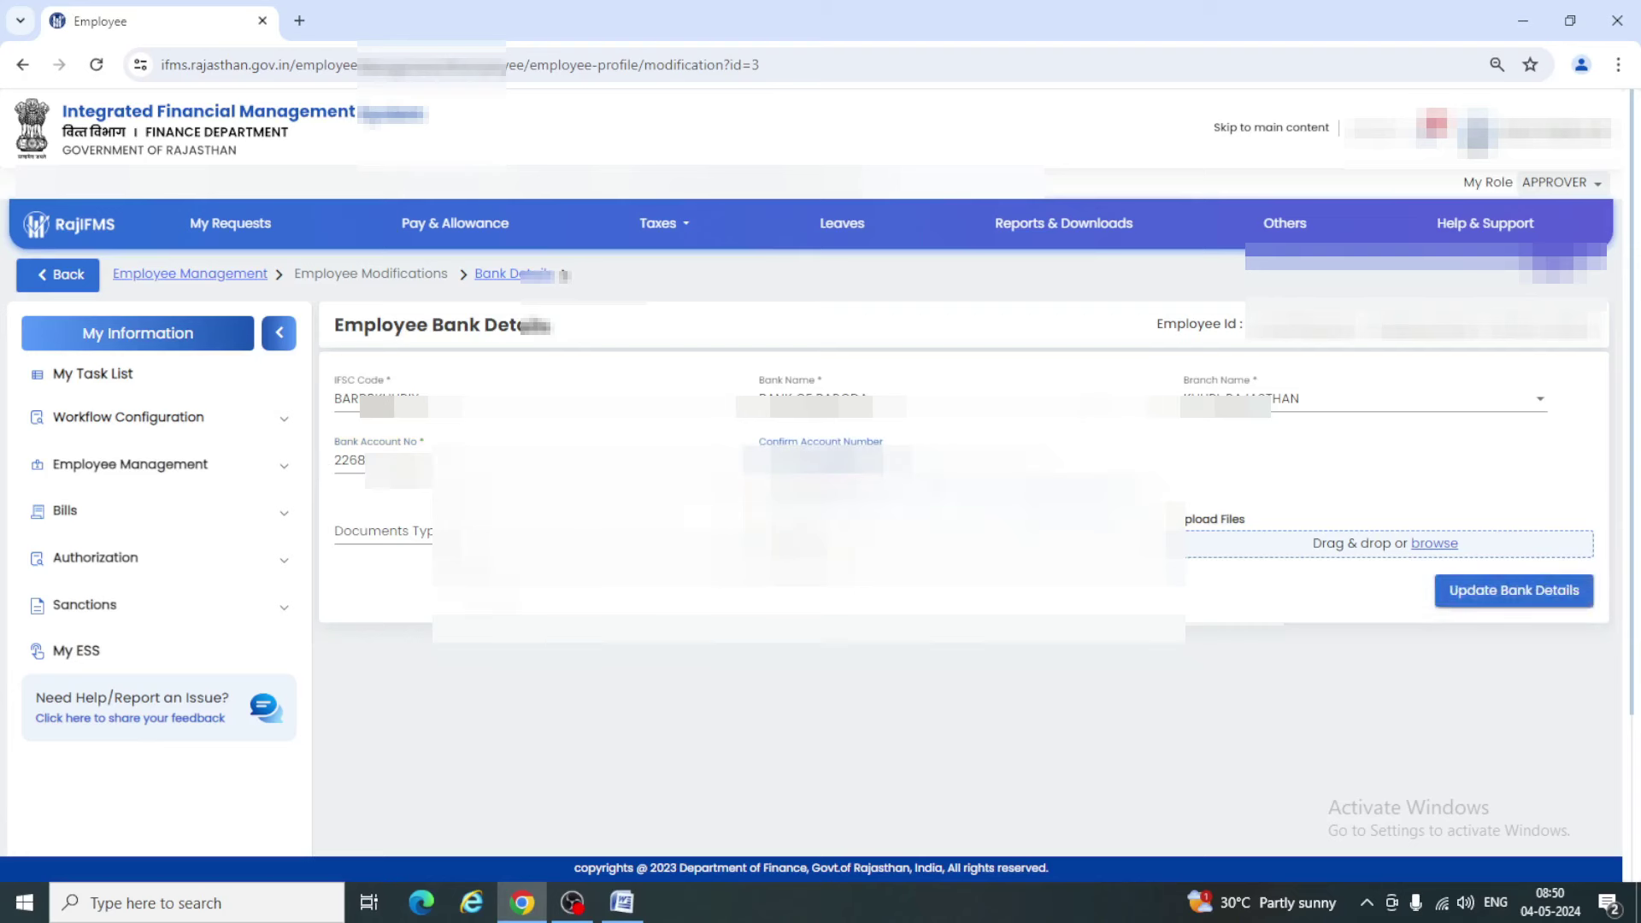
# Choose the first Bank Passbook document type and upload the PDF file 1 from the Desktop
pyautogui.click(384, 531)
pyautogui.click(376, 560)
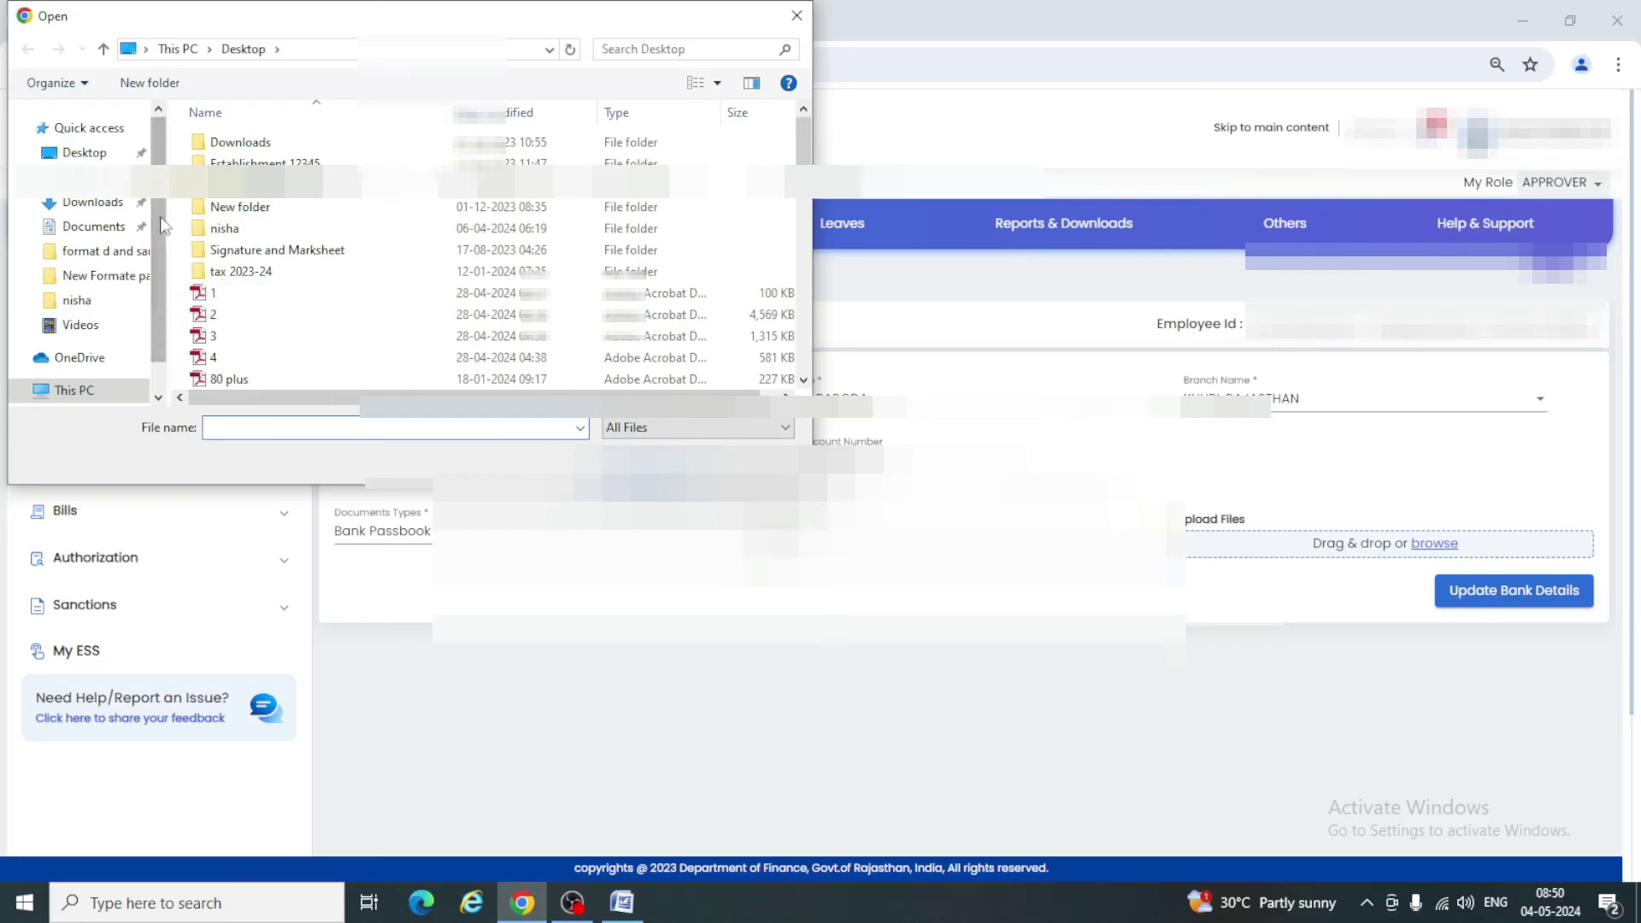
pyautogui.click(219, 294)
pyautogui.doubleClick(219, 293)
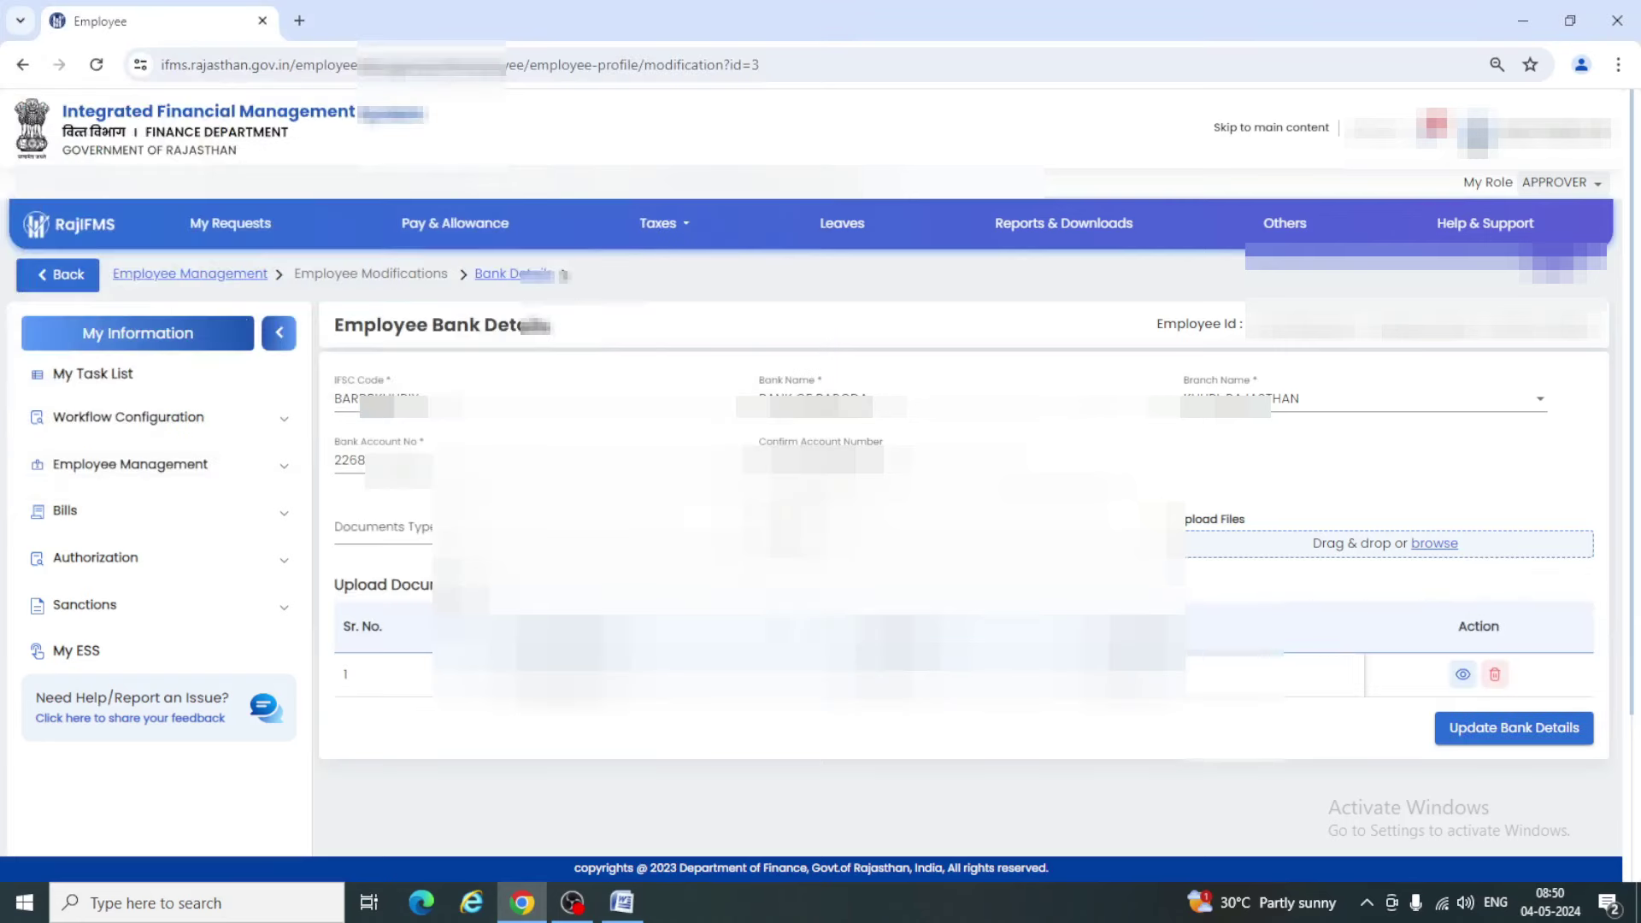
# Choose the second Bank Passbook document type and upload the PDF file 2 from the Desktop
pyautogui.click(383, 531)
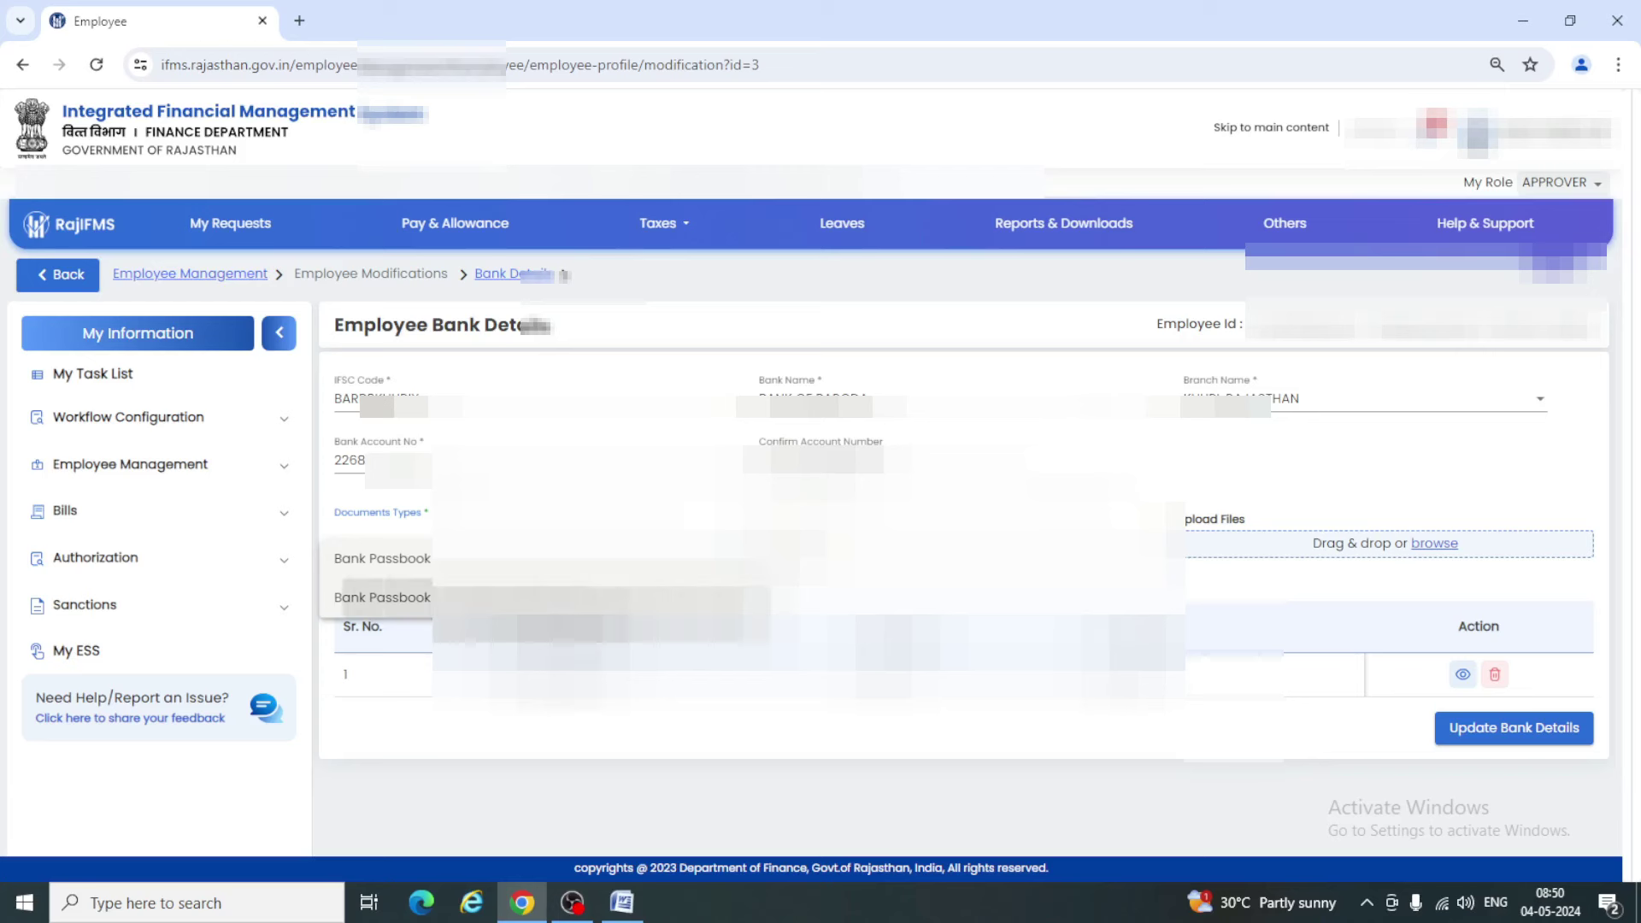
pyautogui.click(383, 597)
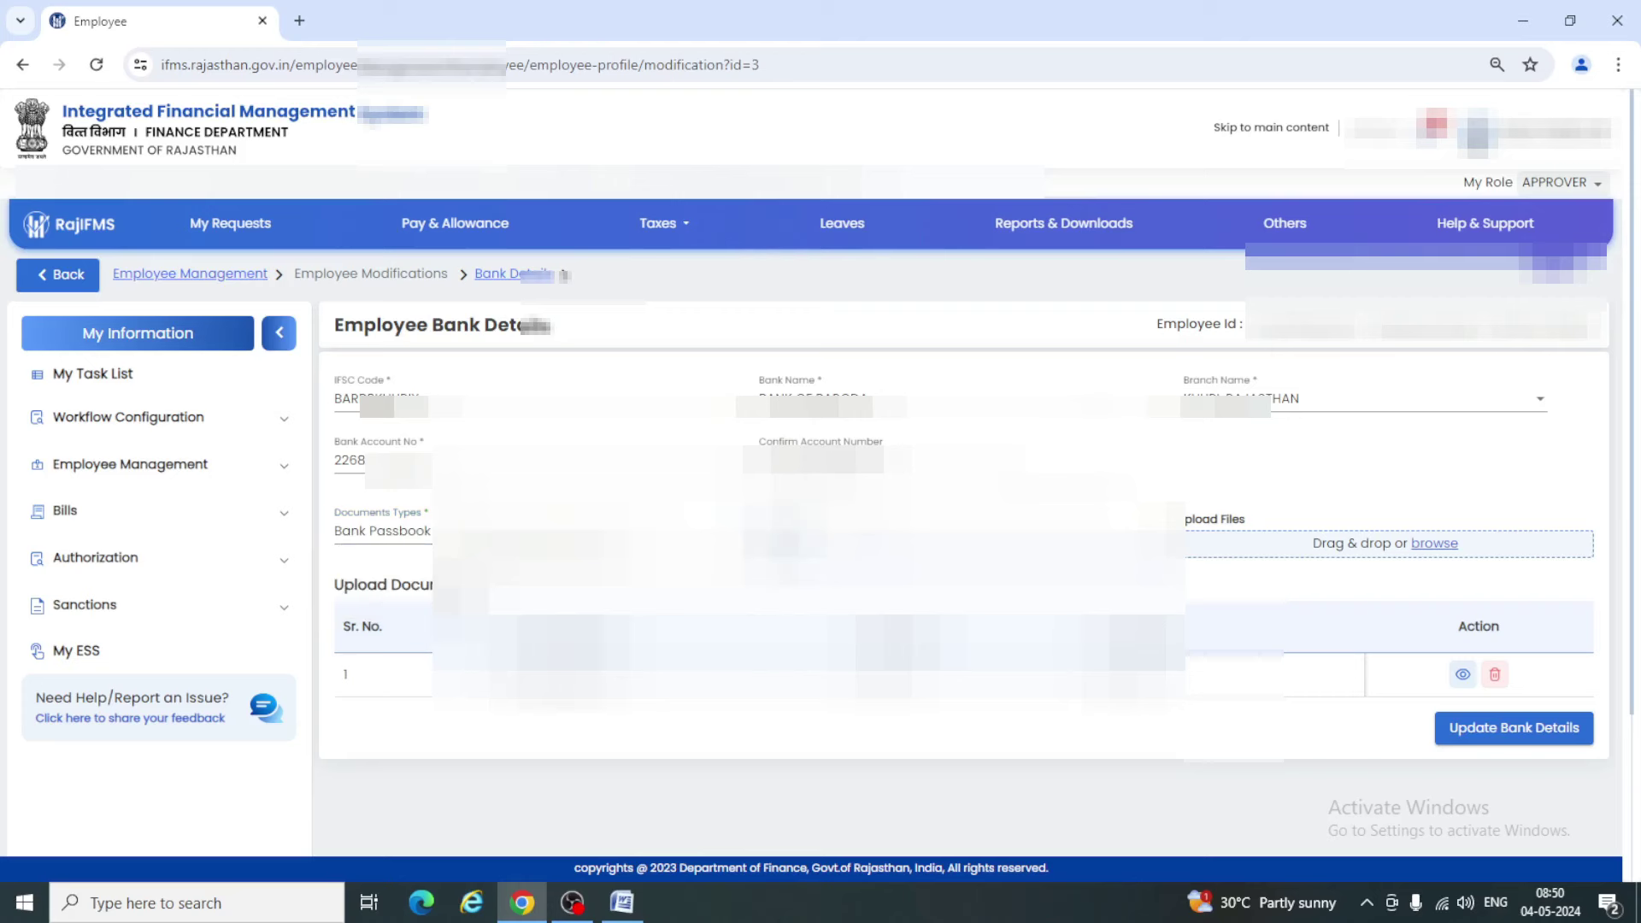
pyautogui.click(1436, 544)
pyautogui.doubleClick(228, 313)
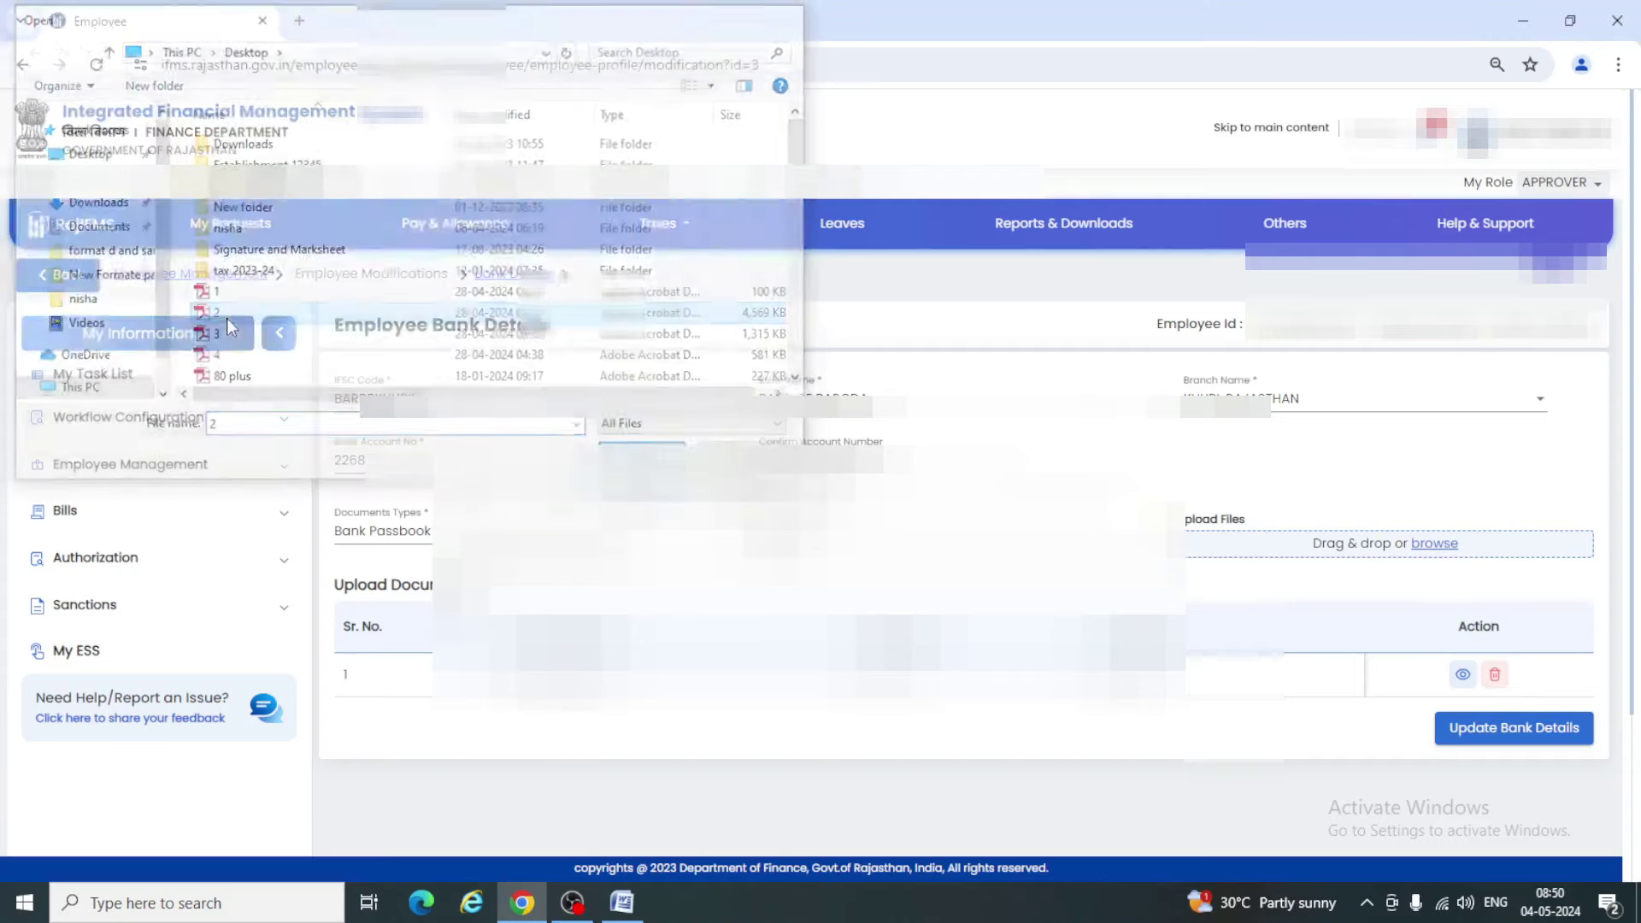